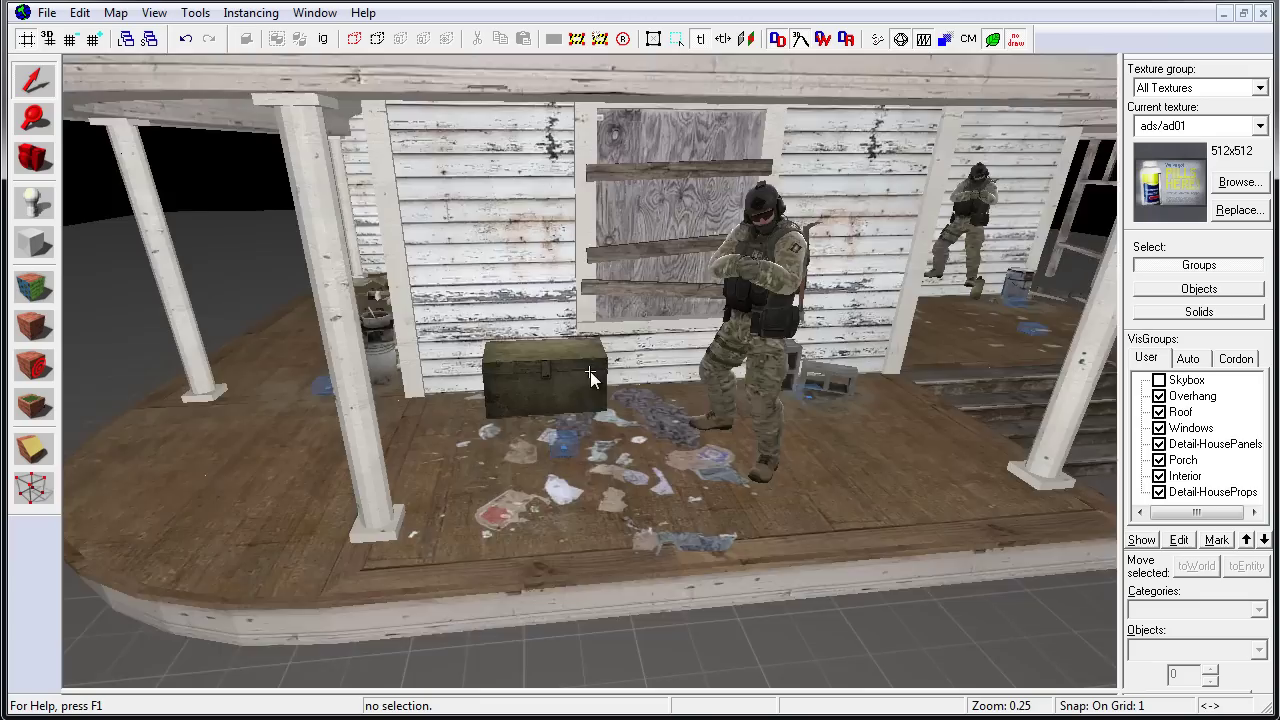
Fly the 3D camera around the porch, gable wall, roof and chimney to inspect the house
{"action": "left_click_drag", "start_coordinate": [640, 380], "coordinate": [590, 371]}
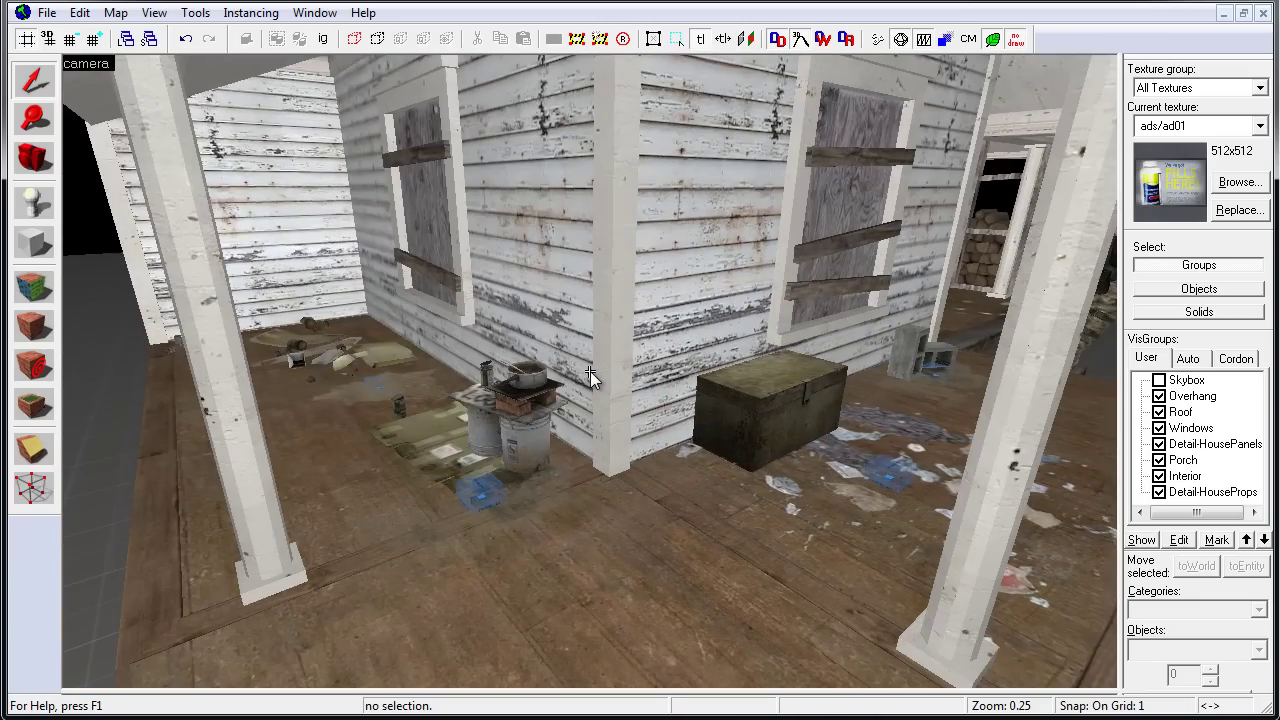
{"action": "key", "text": "w"}
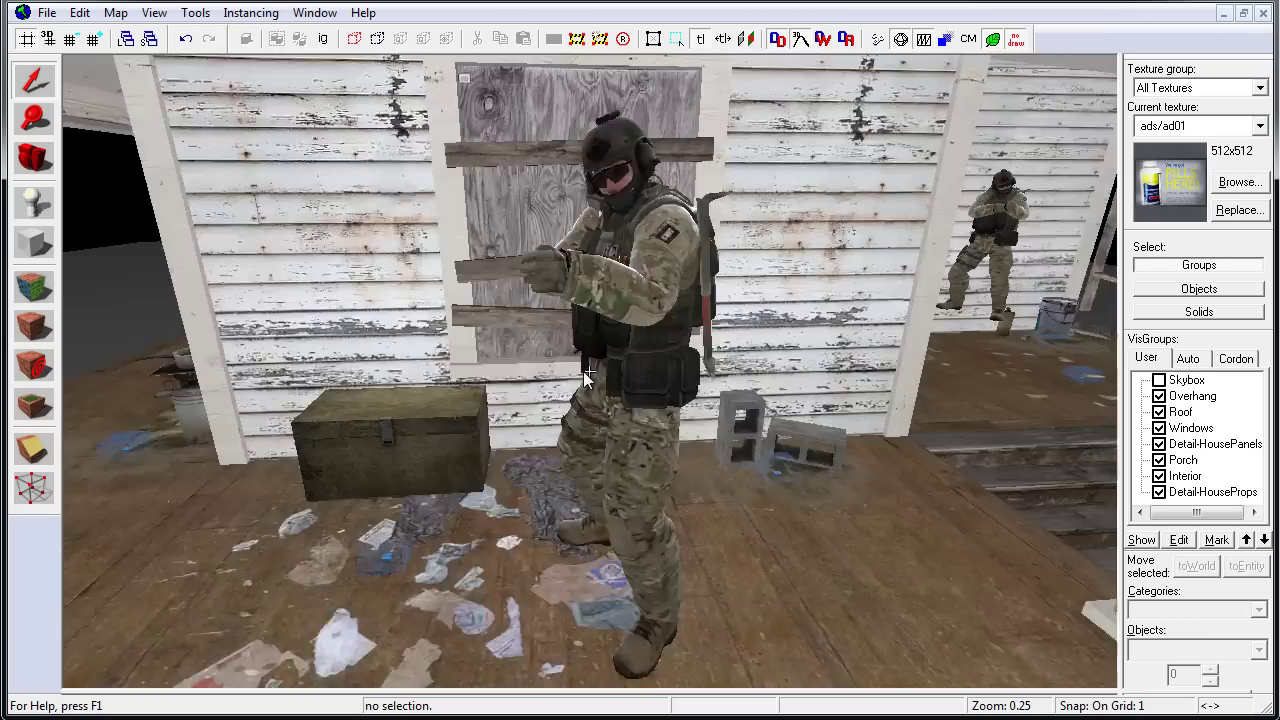
{"action": "key", "text": "d"}
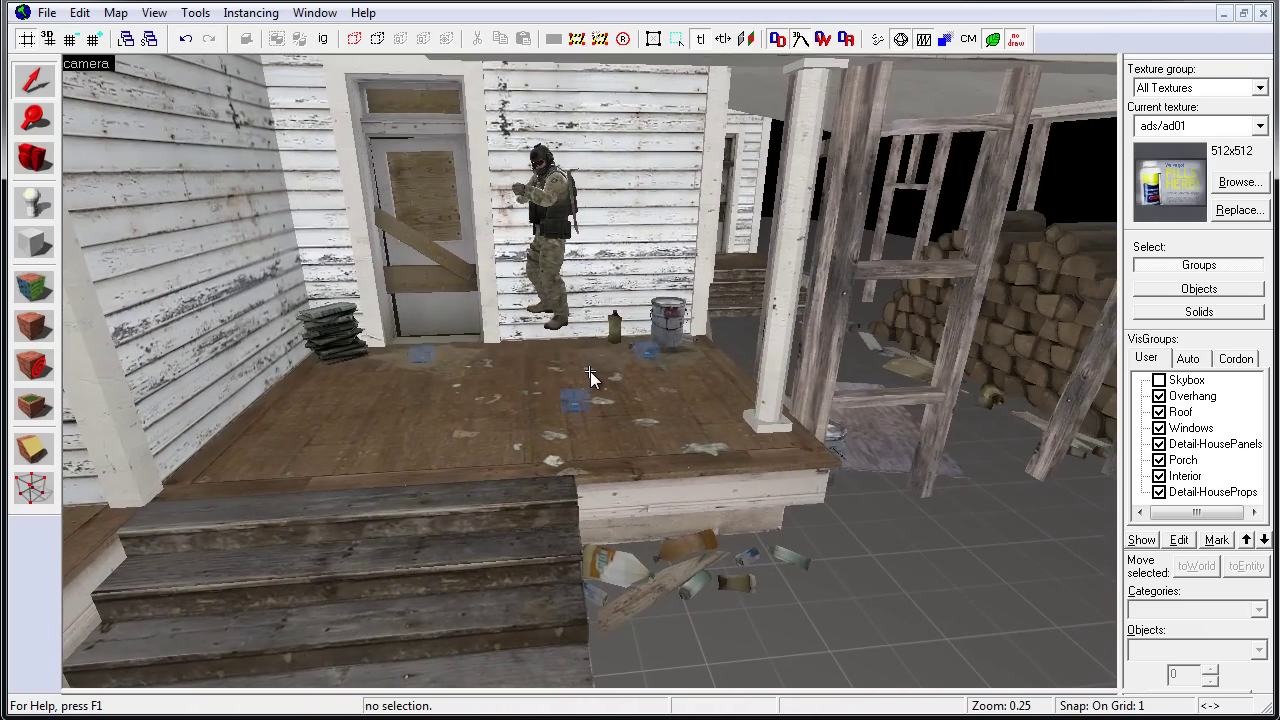
{"action": "key", "text": "d"}
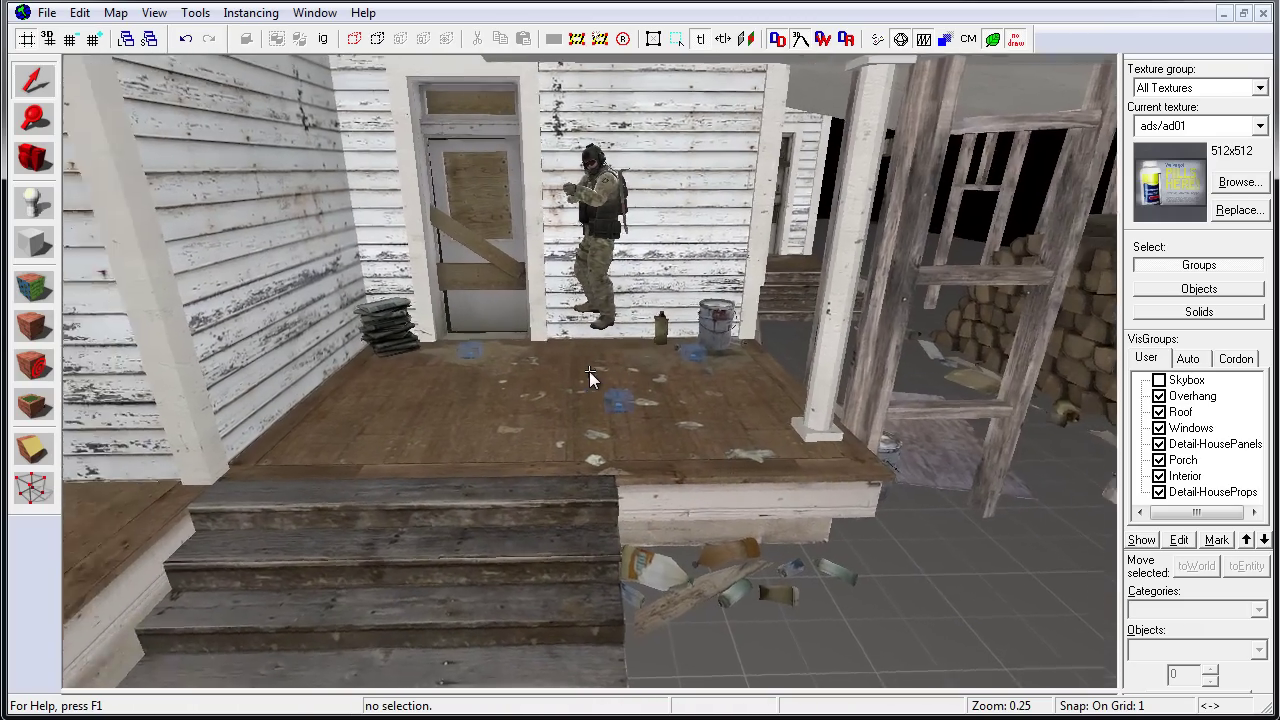
{"action": "key", "text": "a"}
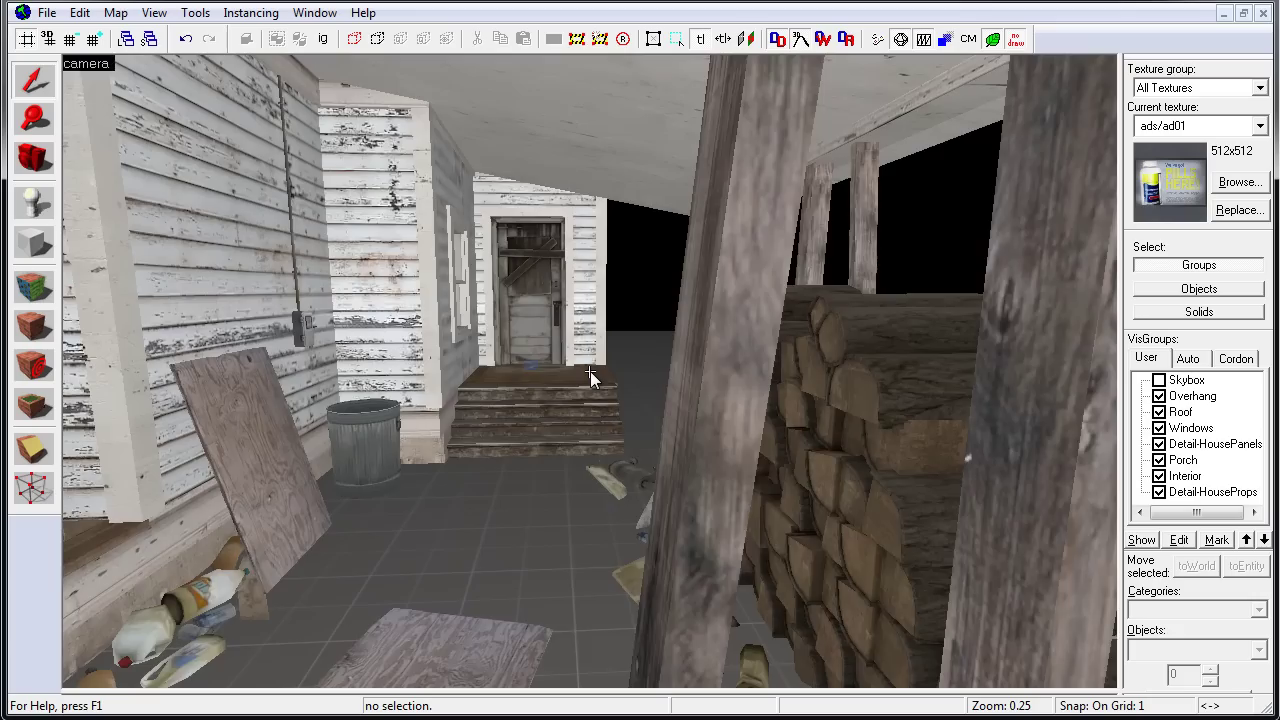
{"action": "key", "text": "s"}
{"action": "key", "text": "w"}
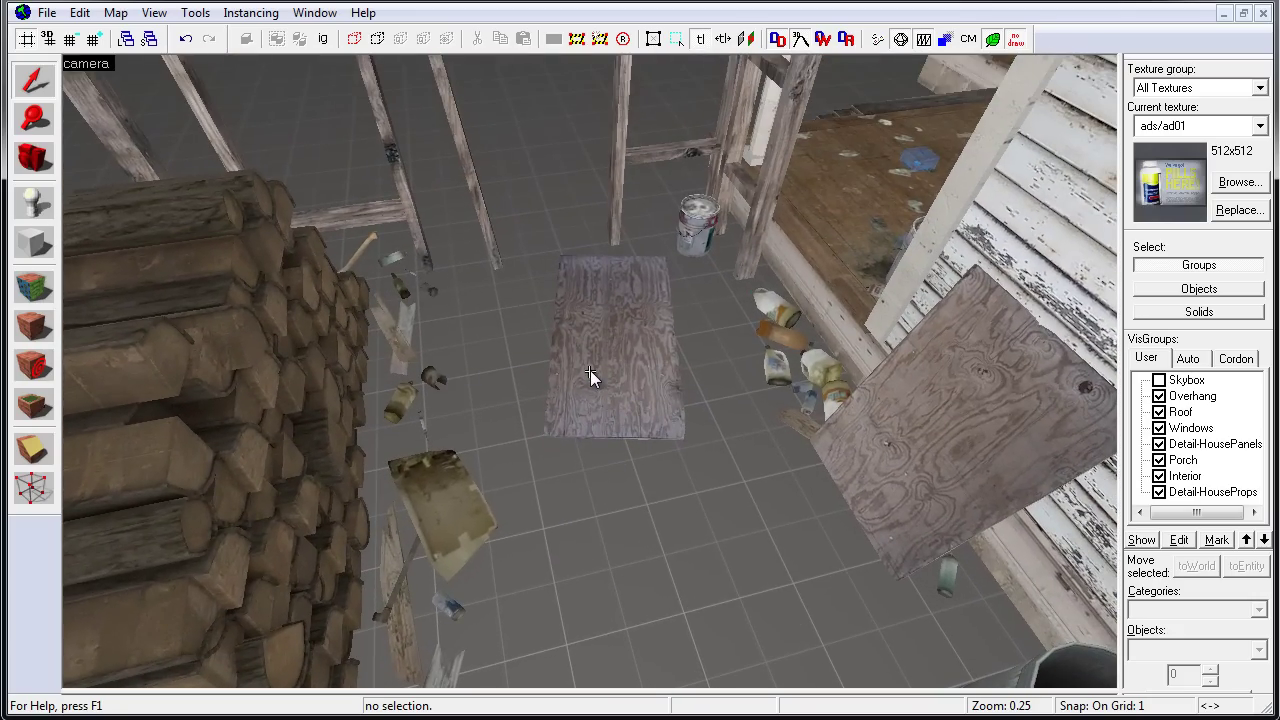
{"action": "key", "text": "s"}
{"action": "key", "text": "w"}
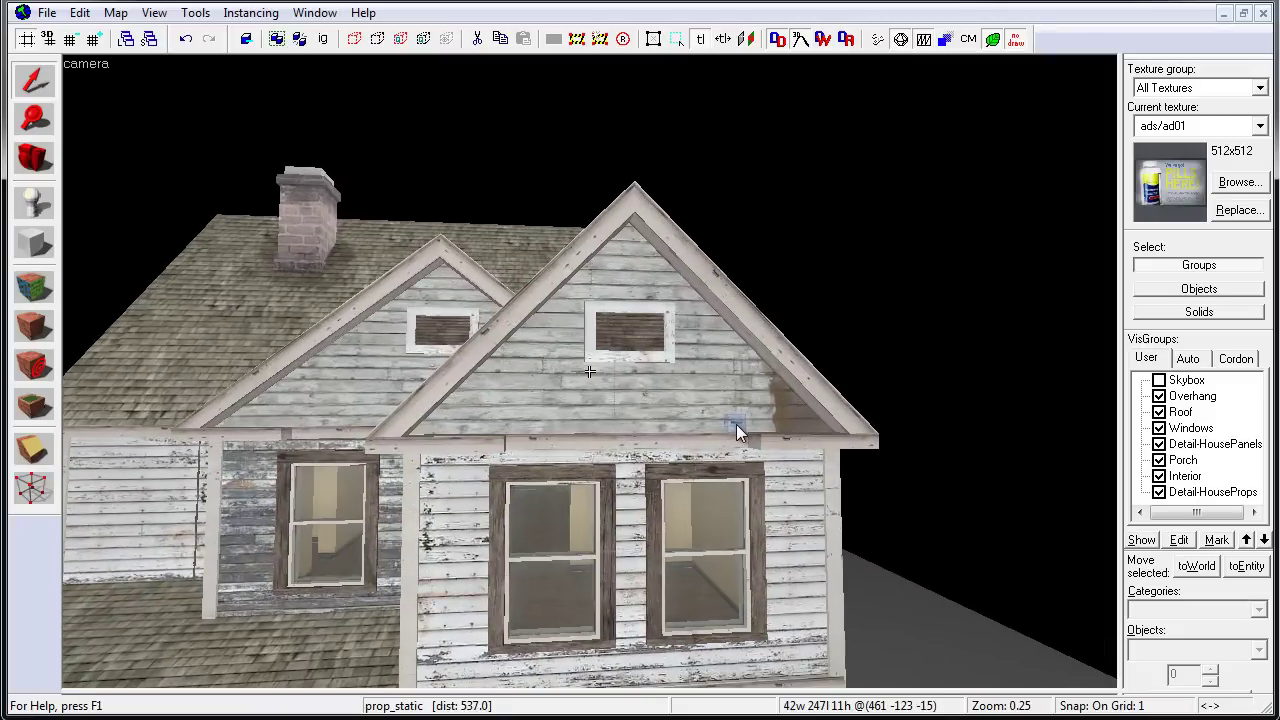
{"action": "key", "text": "z"}
{"action": "key", "text": "z"}
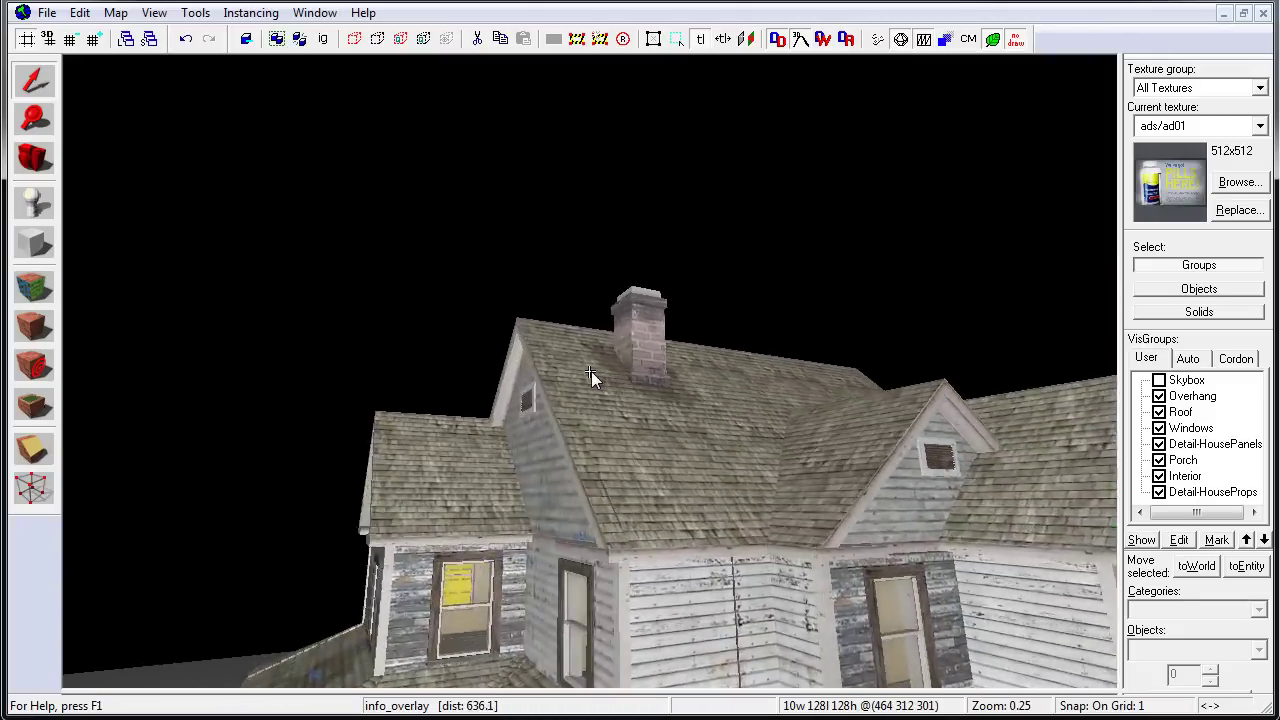
{"action": "key", "text": "w"}
{"action": "key", "text": "z"}
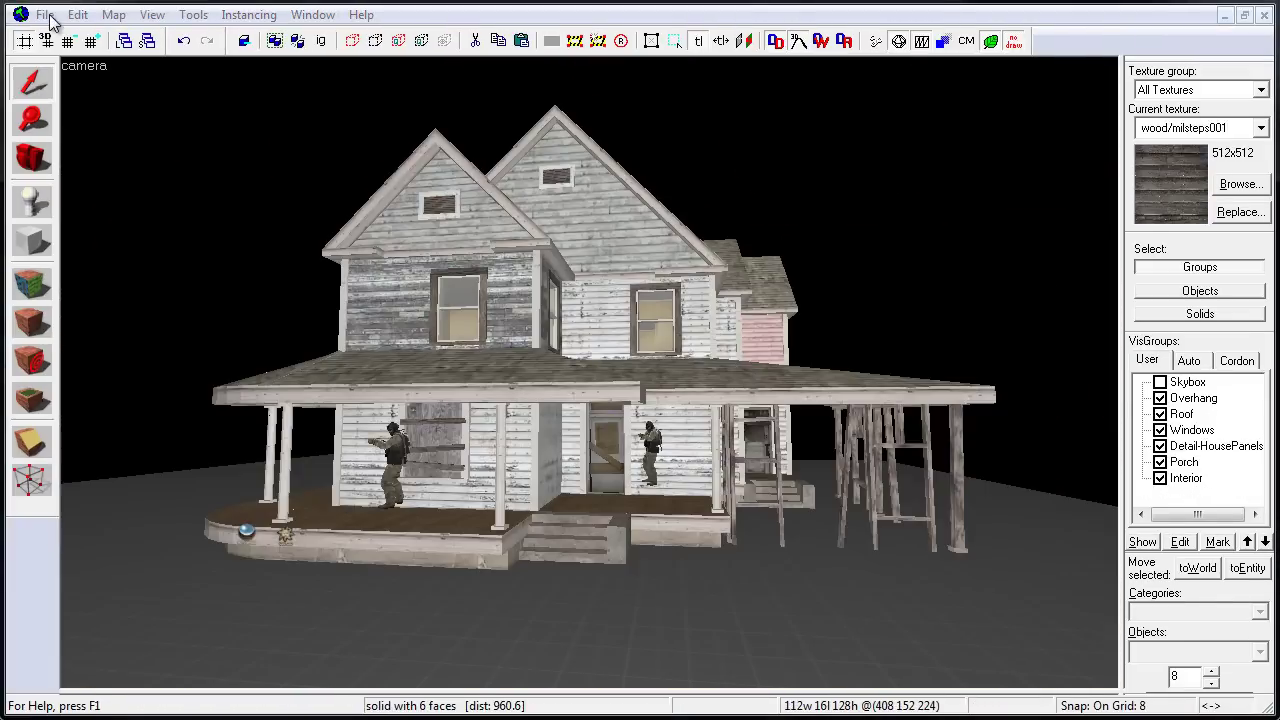
Save the map as abandonedhouse-08-detailed-texturing.vmf
{"action": "key", "text": "ctrl+shift+s"}
{"action": "type", "text": "abandonedhouse-08-detailed-texturing.vmf"}
{"action": "key", "text": "Return"}
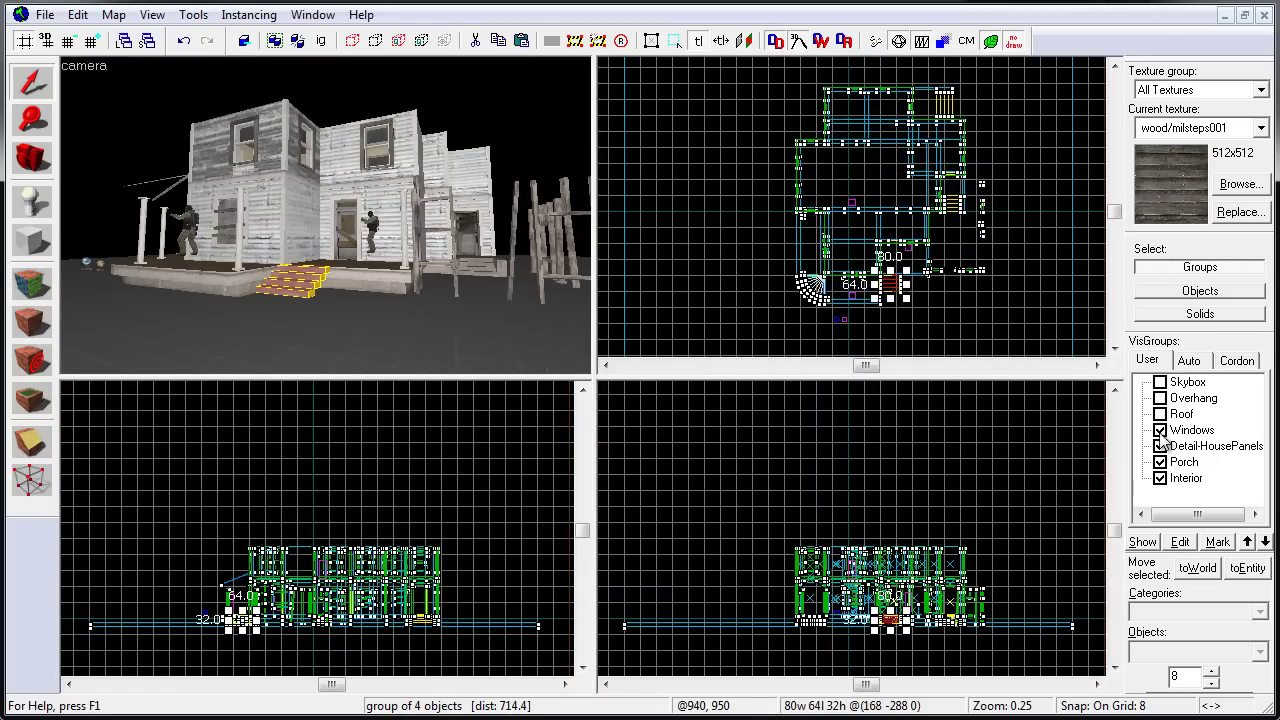
Hide every VisGroup except Porch and widen the porch edge board to 112 units on a finer grid
{"action": "left_click", "coordinate": [1160, 478]}
{"action": "left_click", "coordinate": [1160, 462]}
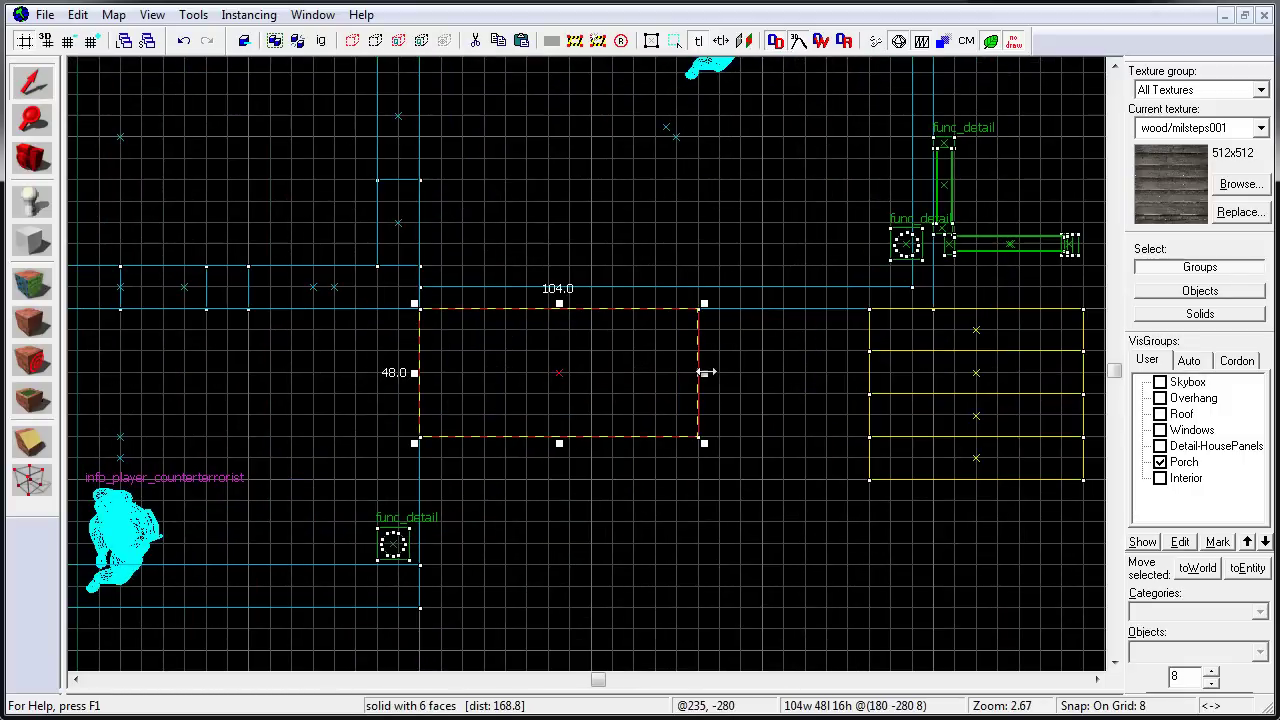
{"action": "scroll", "coordinate": [705, 372], "scroll_direction": "up", "scroll_amount": 3}
{"action": "left_click_drag", "start_coordinate": [705, 372], "coordinate": [730, 372]}
{"action": "key", "text": "bracketleft"}
{"action": "key", "text": "bracketleft"}
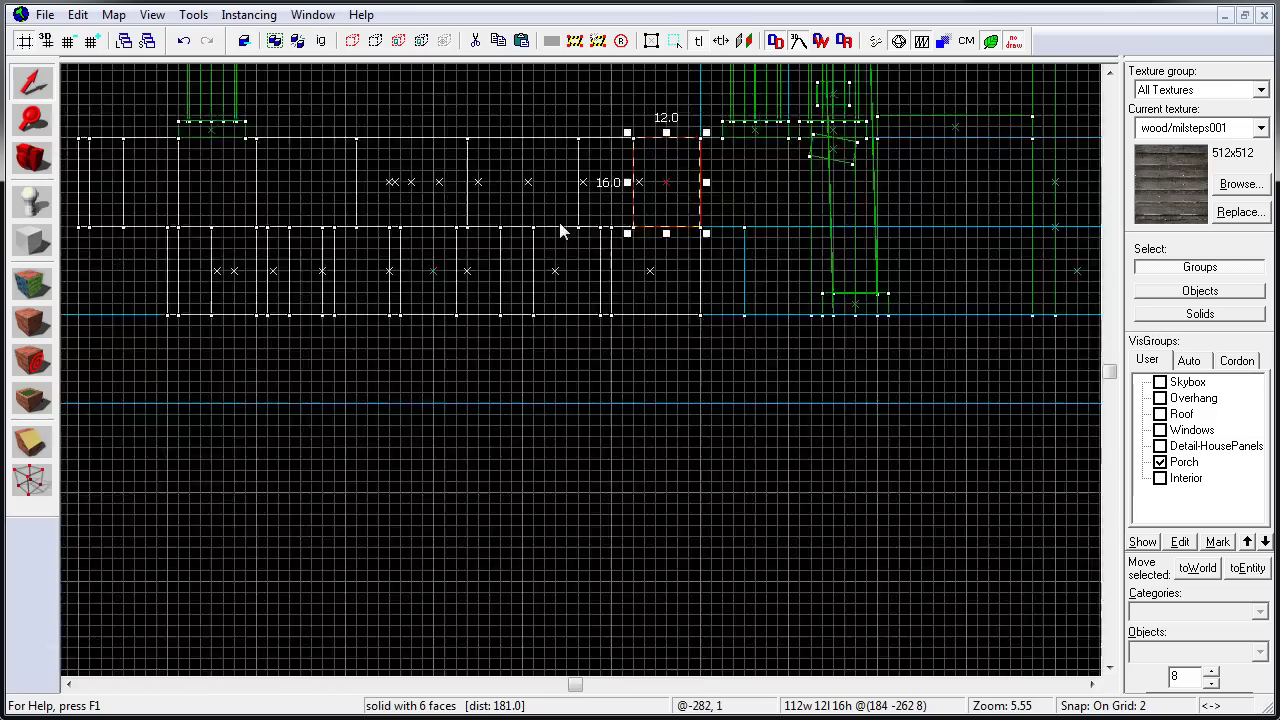
{"action": "scroll", "coordinate": [559, 222], "scroll_direction": "up", "scroll_amount": 4}
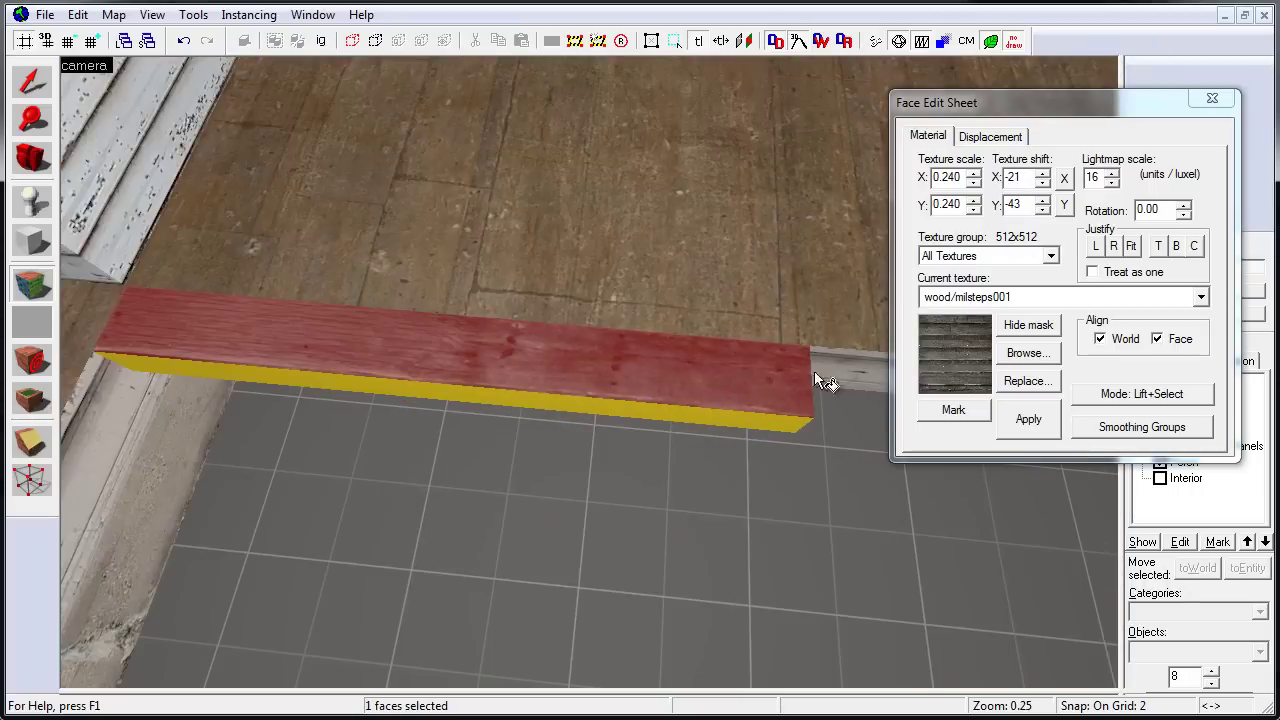
Scale the board's wood/milsteps001 texture to 0.240 and shift it until the planks line up
{"action": "left_click", "coordinate": [974, 209]}
{"action": "left_click", "coordinate": [1096, 246]}
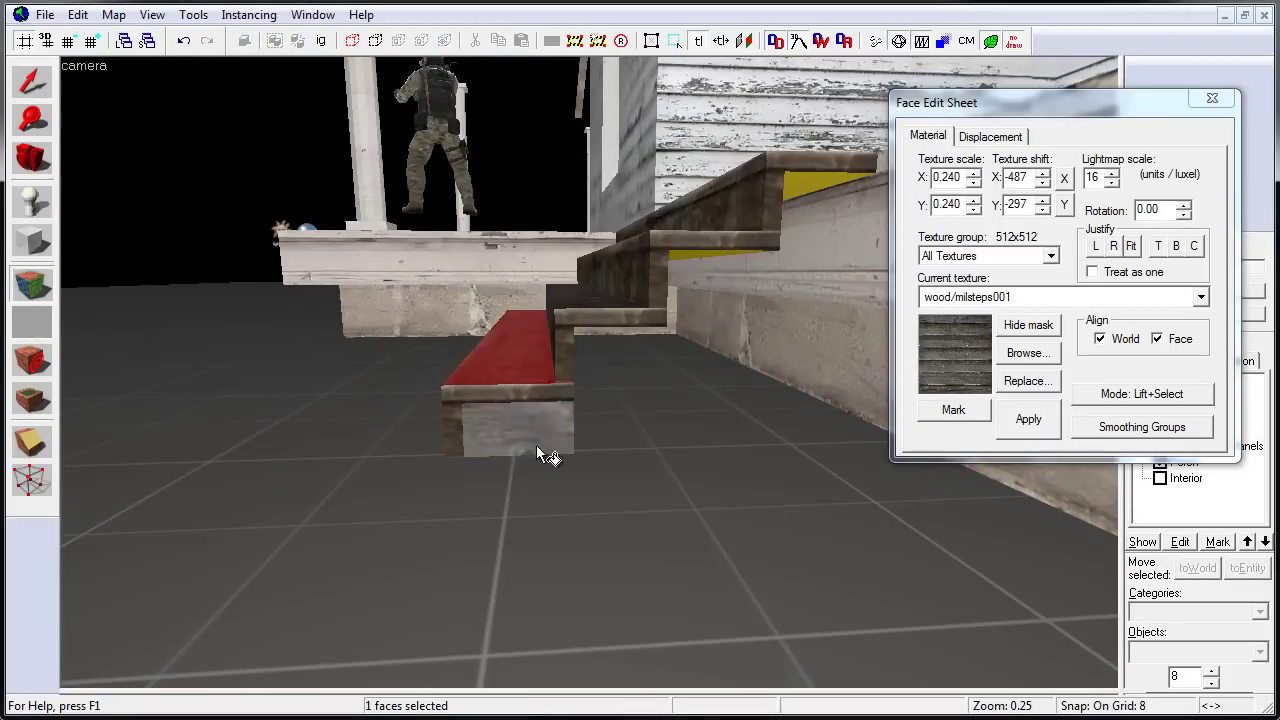
{"action": "key", "text": "shift+s"}
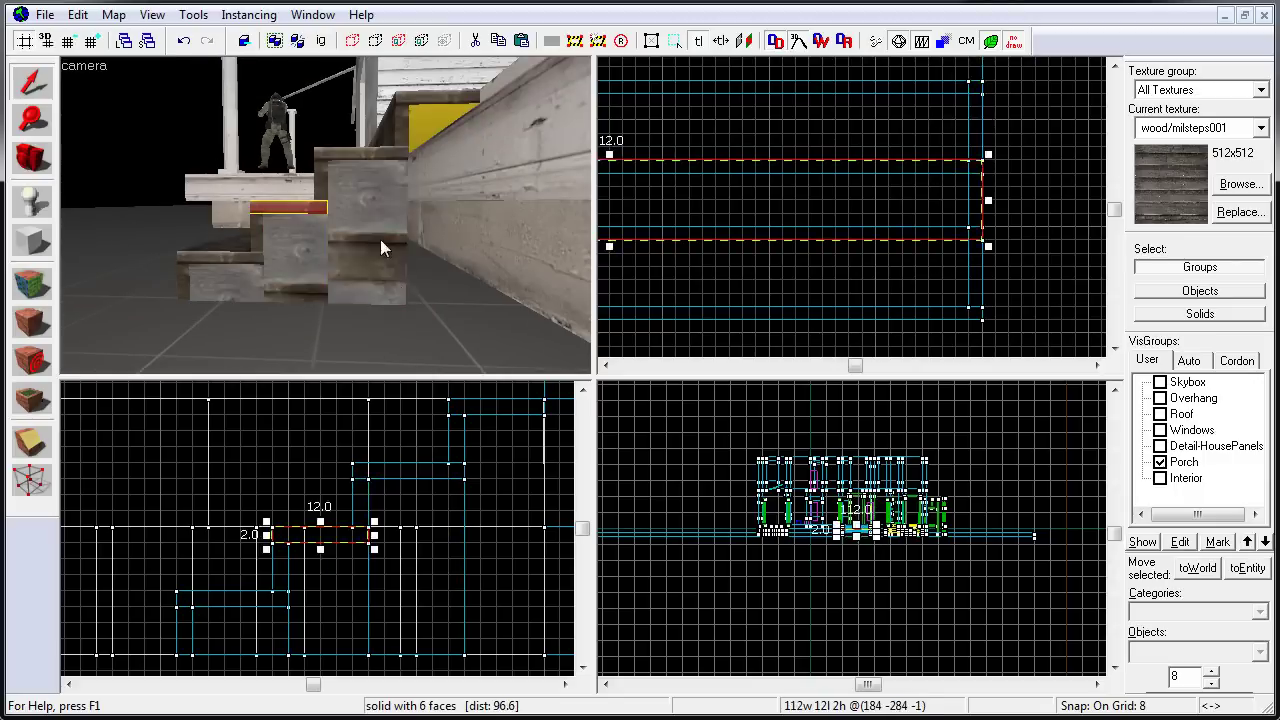
Select the lower step board and pick its face for texture alignment
{"action": "left_click", "coordinate": [291, 256]}
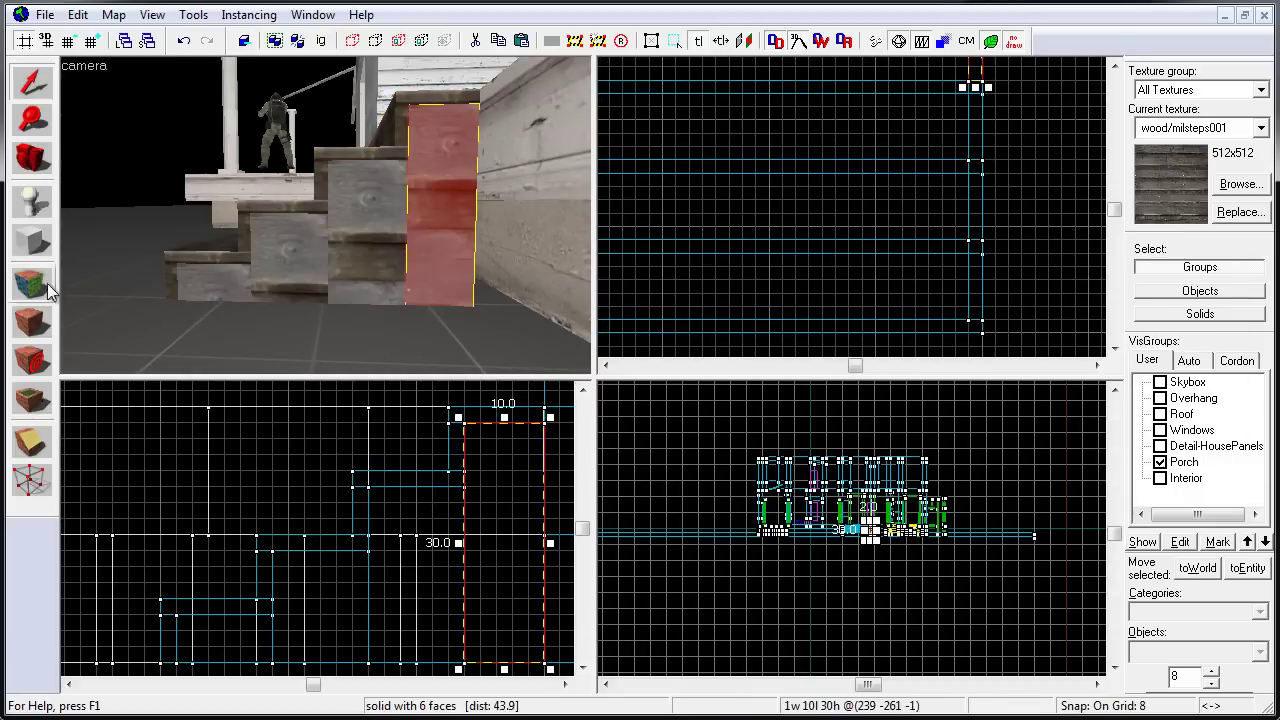
{"action": "left_click", "coordinate": [31, 284]}
{"action": "left_click", "coordinate": [272, 236]}
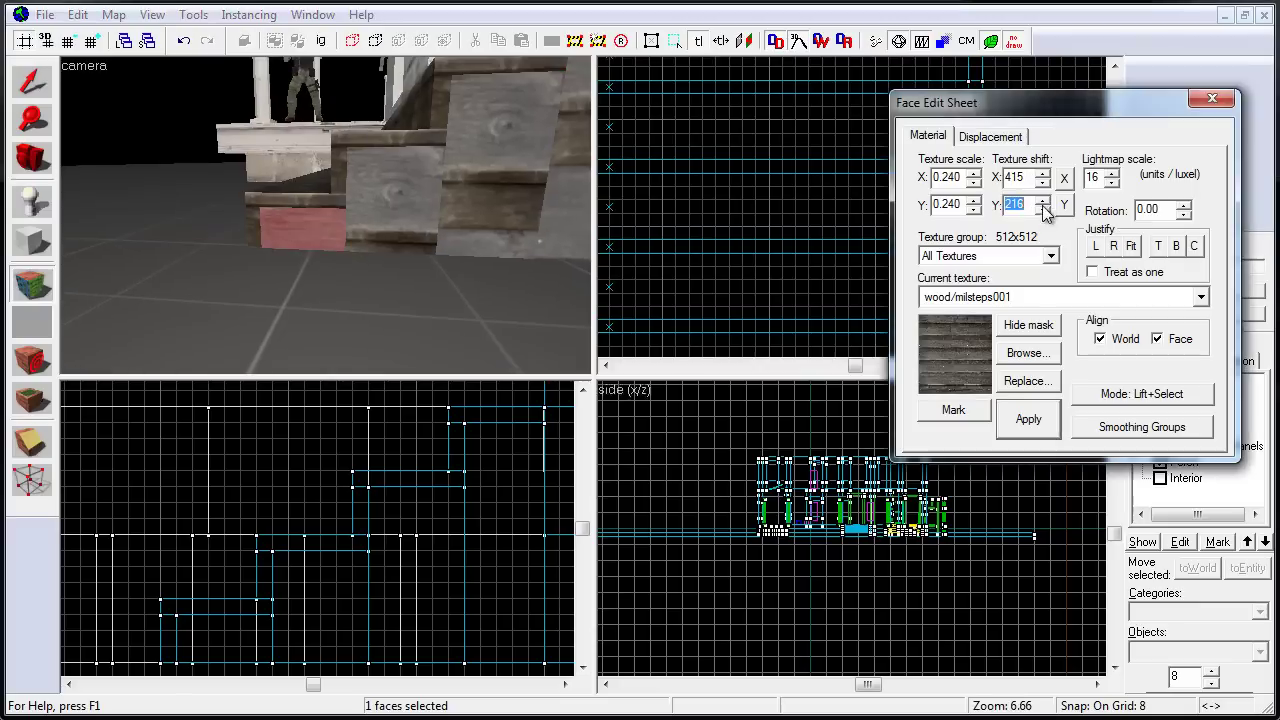
{"action": "key", "text": "shift+s"}
Drag the side block's lower vertices on a grid of 1 so it slopes with the stairs
{"action": "left_click", "coordinate": [360, 638]}
{"action": "key", "text": "z"}
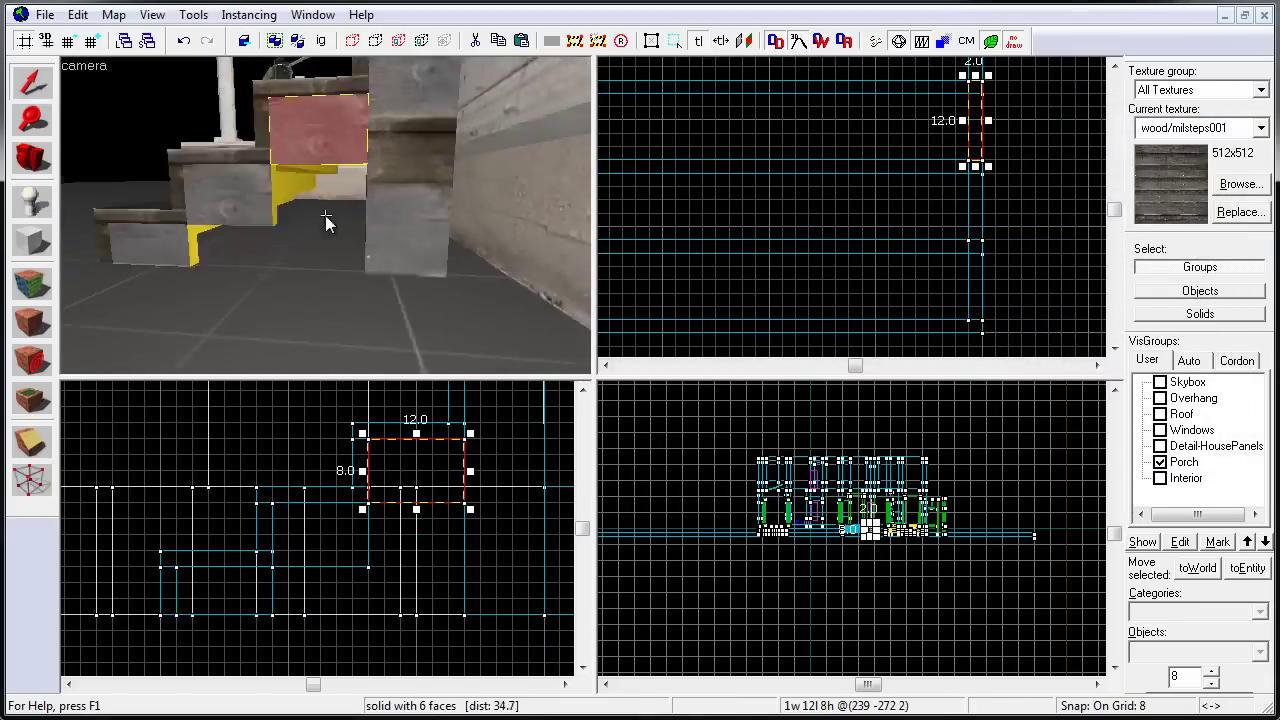
{"action": "key", "text": "shift+v"}
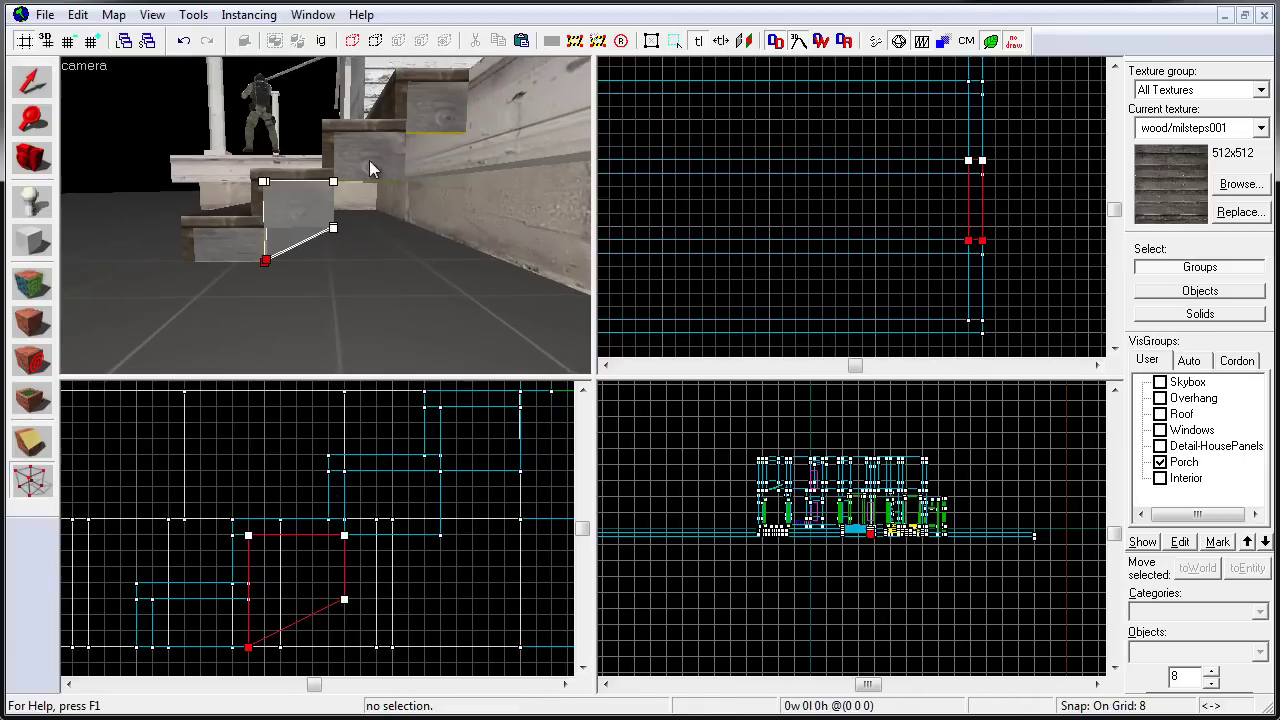
{"action": "key", "text": "["}
{"action": "key", "text": "["}
{"action": "key", "text": "["}
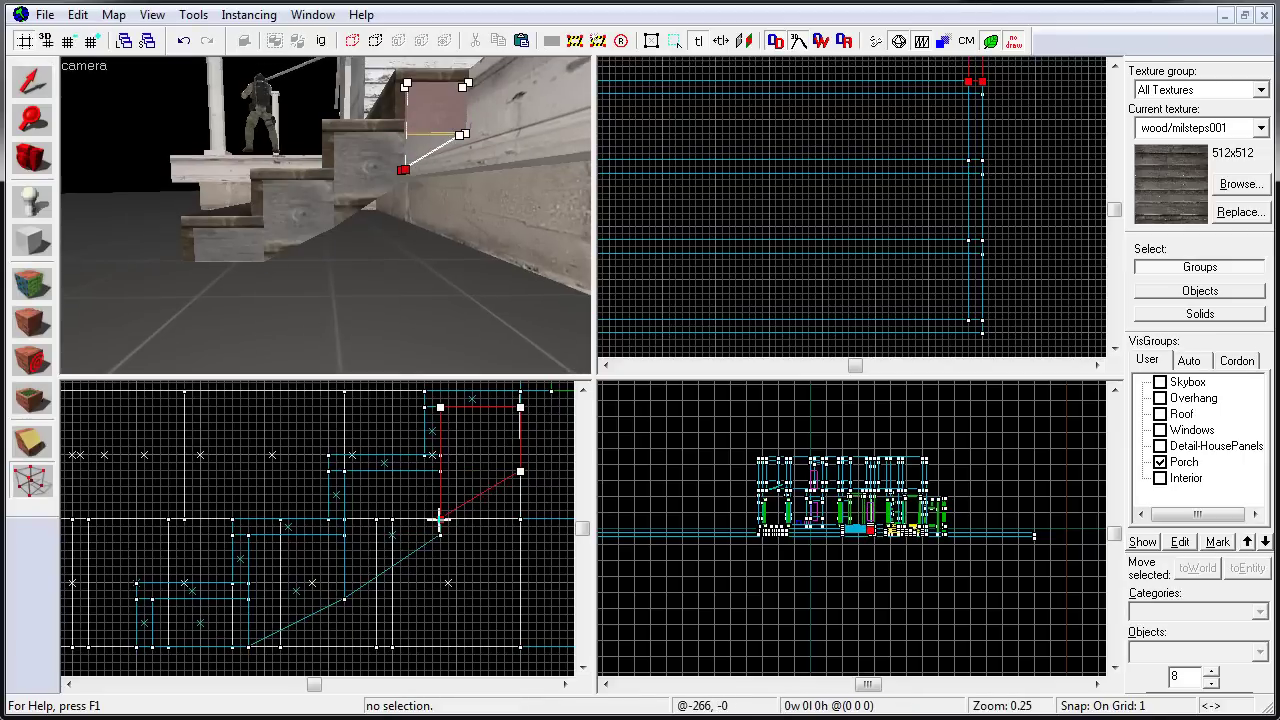
{"action": "scroll", "coordinate": [437, 520], "scroll_direction": "up", "scroll_amount": 1}
{"action": "left_click_drag", "start_coordinate": [437, 520], "coordinate": [325, 612]}
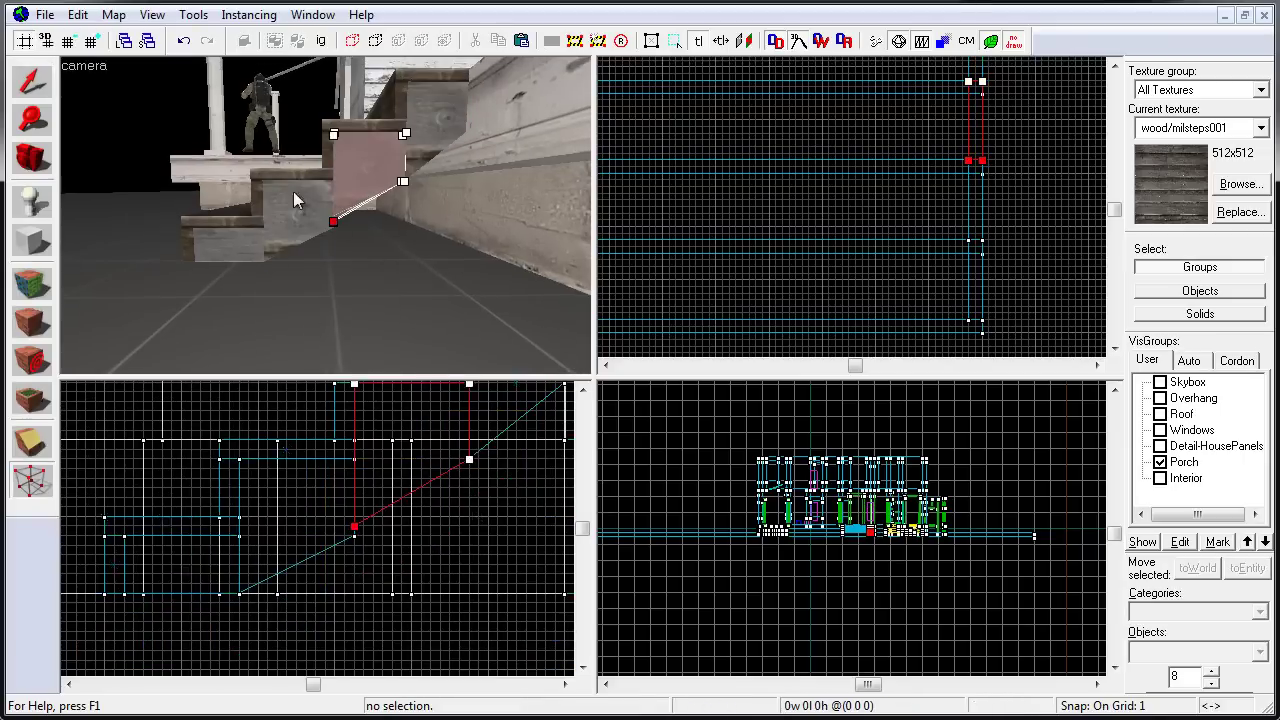
{"action": "key", "text": "shift+z"}
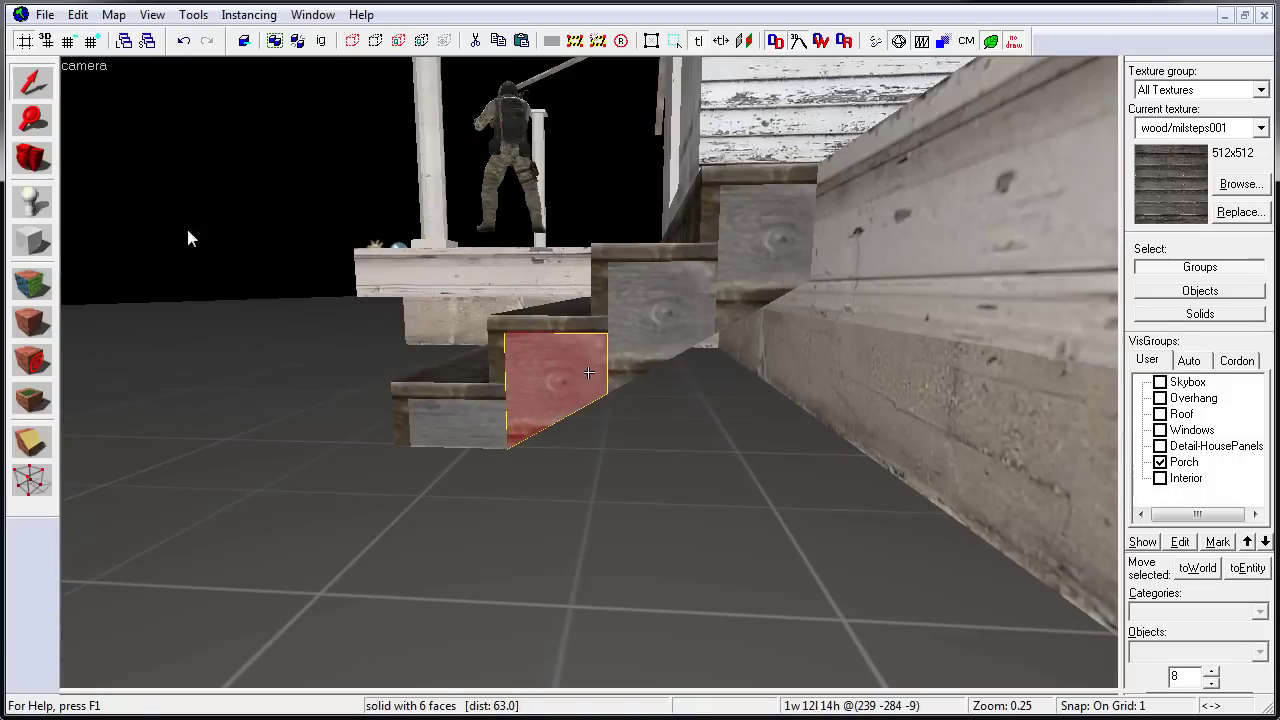
Adjust the sloped side piece's wood texture shift and try rotations of -45 and 45 degrees
{"action": "key", "text": "shift+a"}
{"action": "left_click", "coordinate": [1042, 200]}
{"action": "left_click", "coordinate": [1042, 182]}
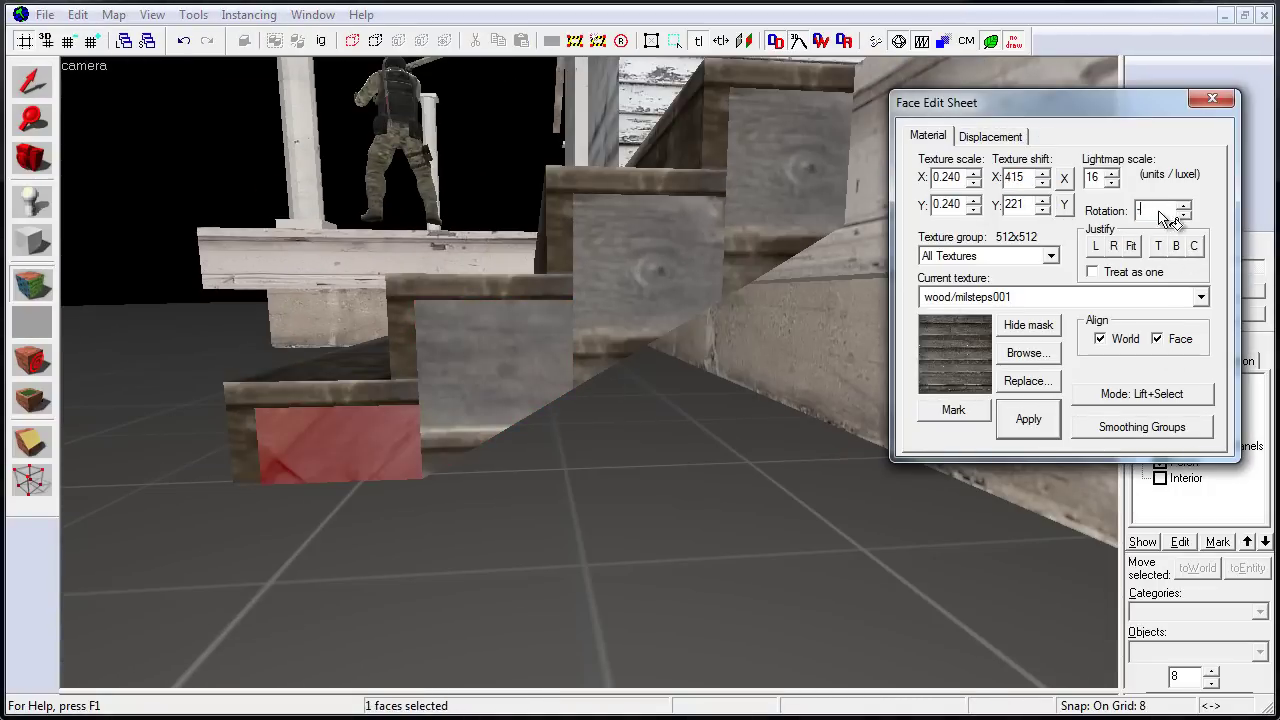
{"action": "type", "text": "-45"}
{"action": "key", "text": "Return"}
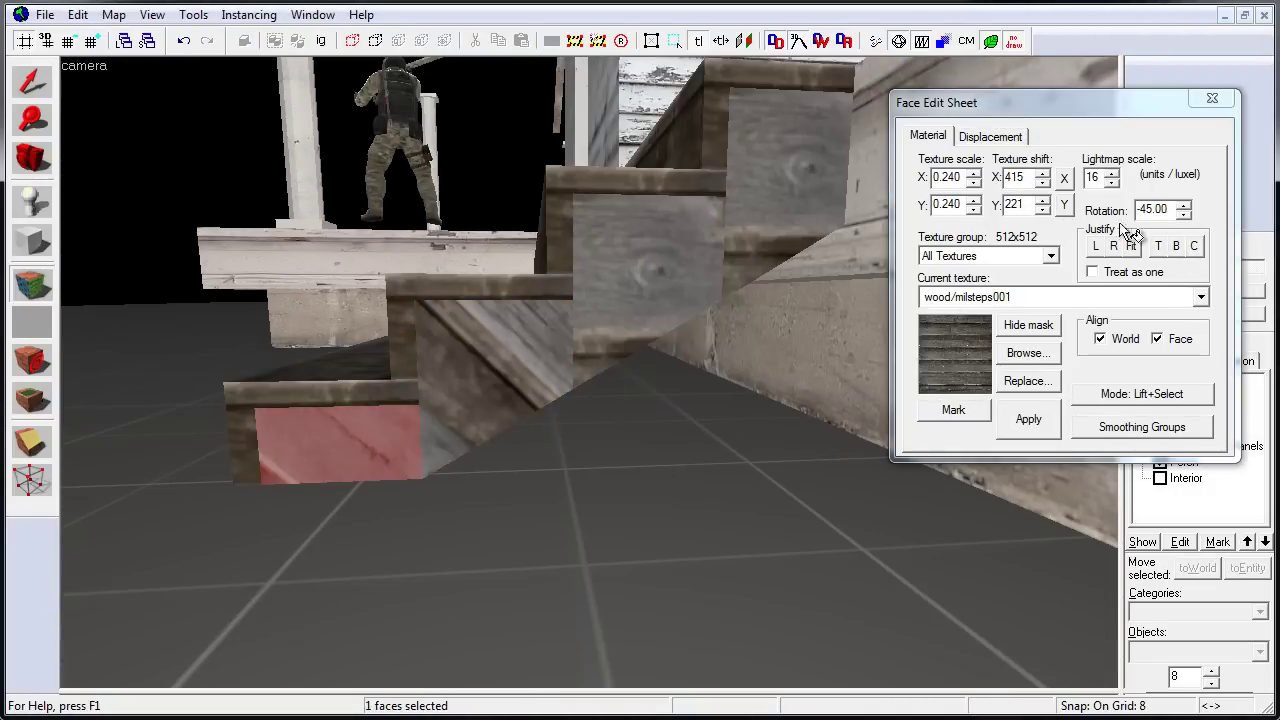
{"action": "double_click", "coordinate": [1152, 209]}
{"action": "type", "text": "45"}
{"action": "key", "text": "Return"}
{"action": "left_click", "coordinate": [1042, 182]}
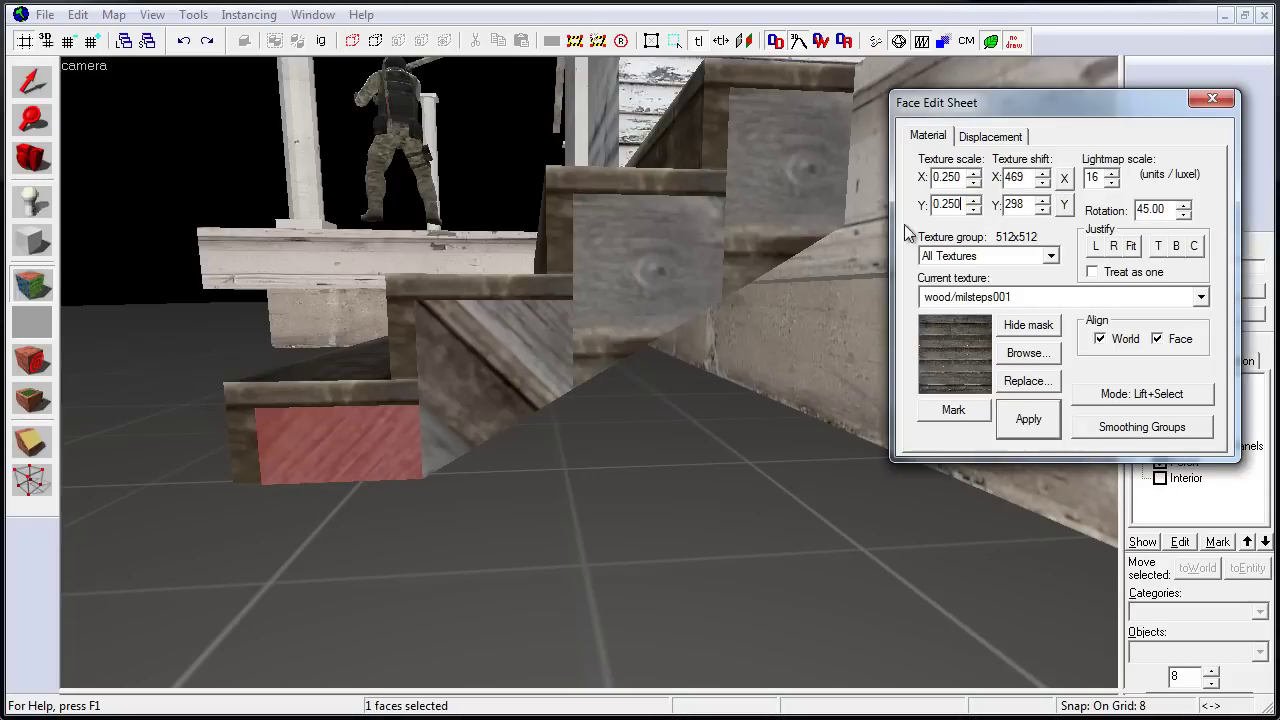
Add the stair underside and lower riser faces and rotate their texture to -14 along the slope
{"action": "left_click", "coordinate": [586, 371], "text": "ctrl"}
{"action": "left_click", "coordinate": [1183, 214]}
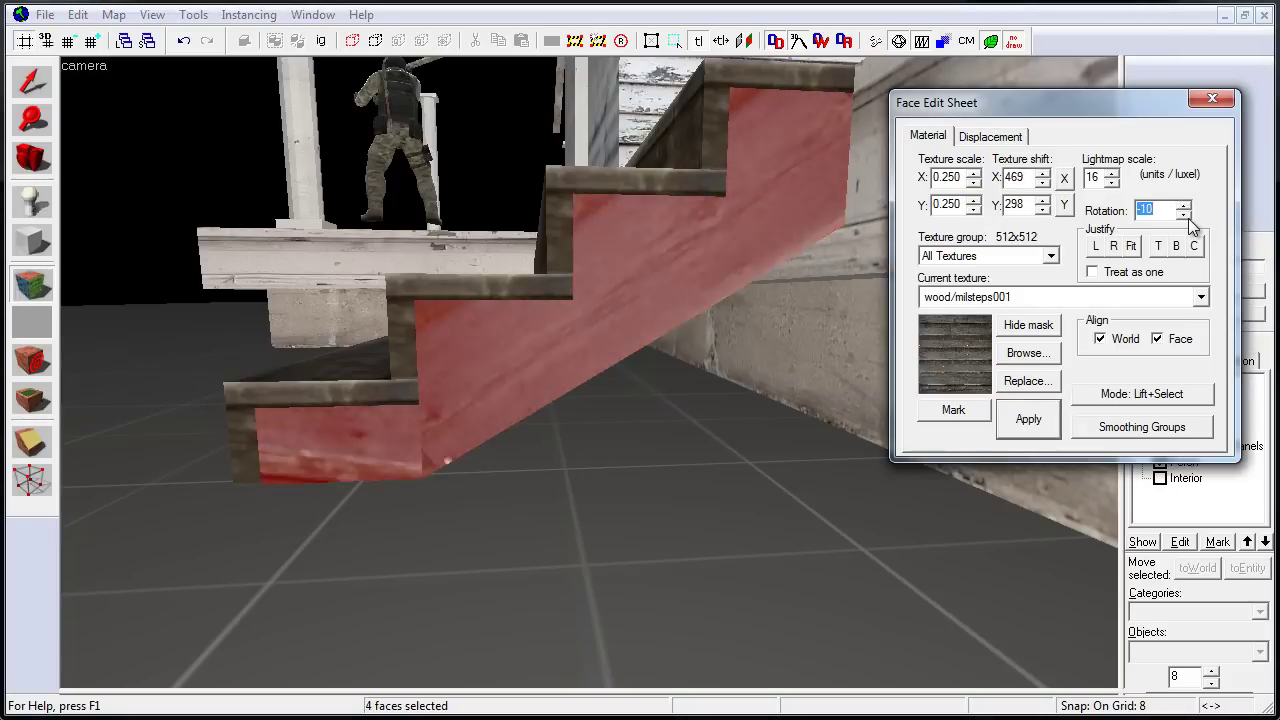
{"action": "left_click", "coordinate": [1183, 214]}
{"action": "left_click", "coordinate": [490, 410]}
{"action": "left_click", "coordinate": [1043, 209]}
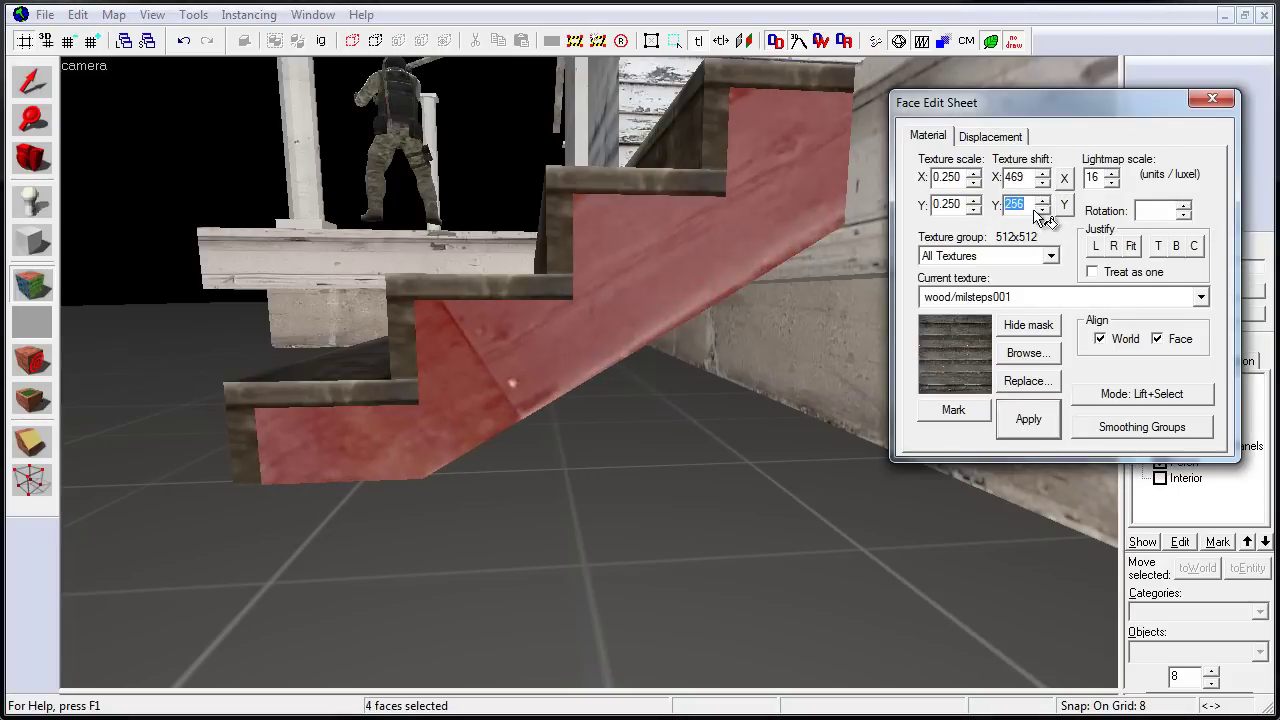
{"action": "left_click", "coordinate": [835, 160], "text": "shift"}
{"action": "left_click", "coordinate": [1183, 212]}
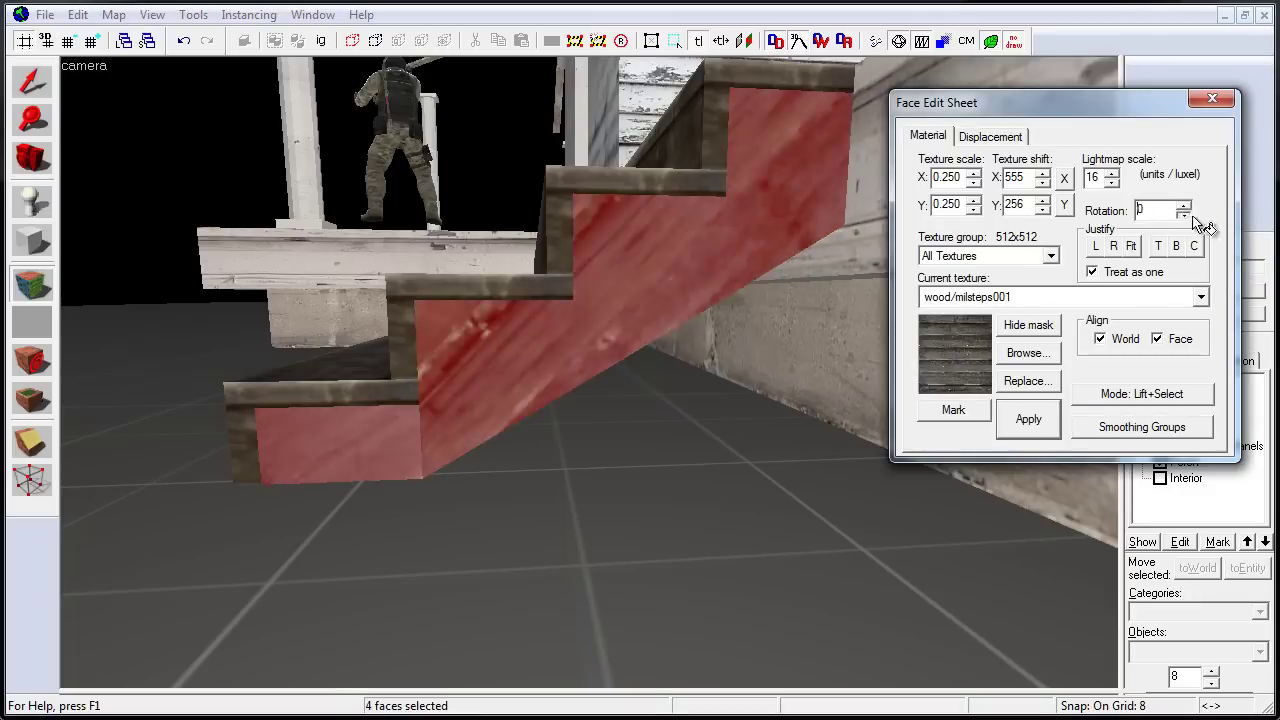
{"action": "left_click", "coordinate": [1184, 214]}
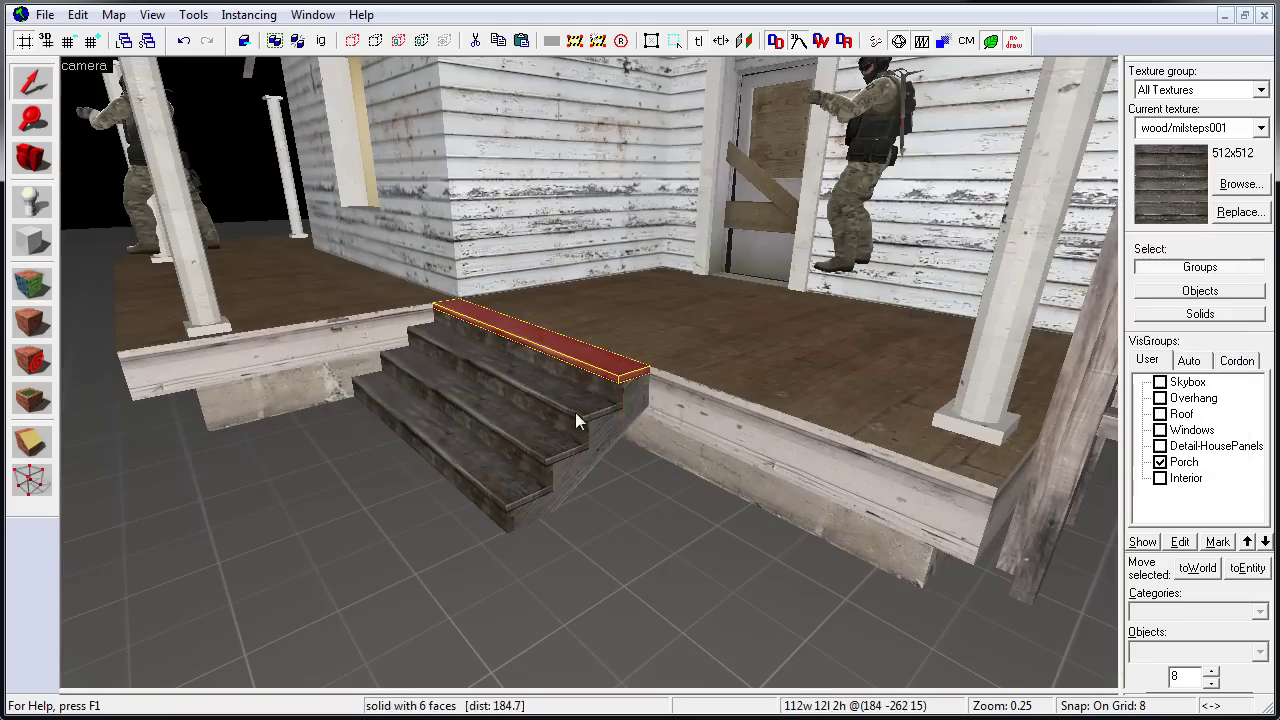
Shift the wood texture vertically on each step face, then select the porch floor edge face
{"action": "left_click", "coordinate": [531, 490]}
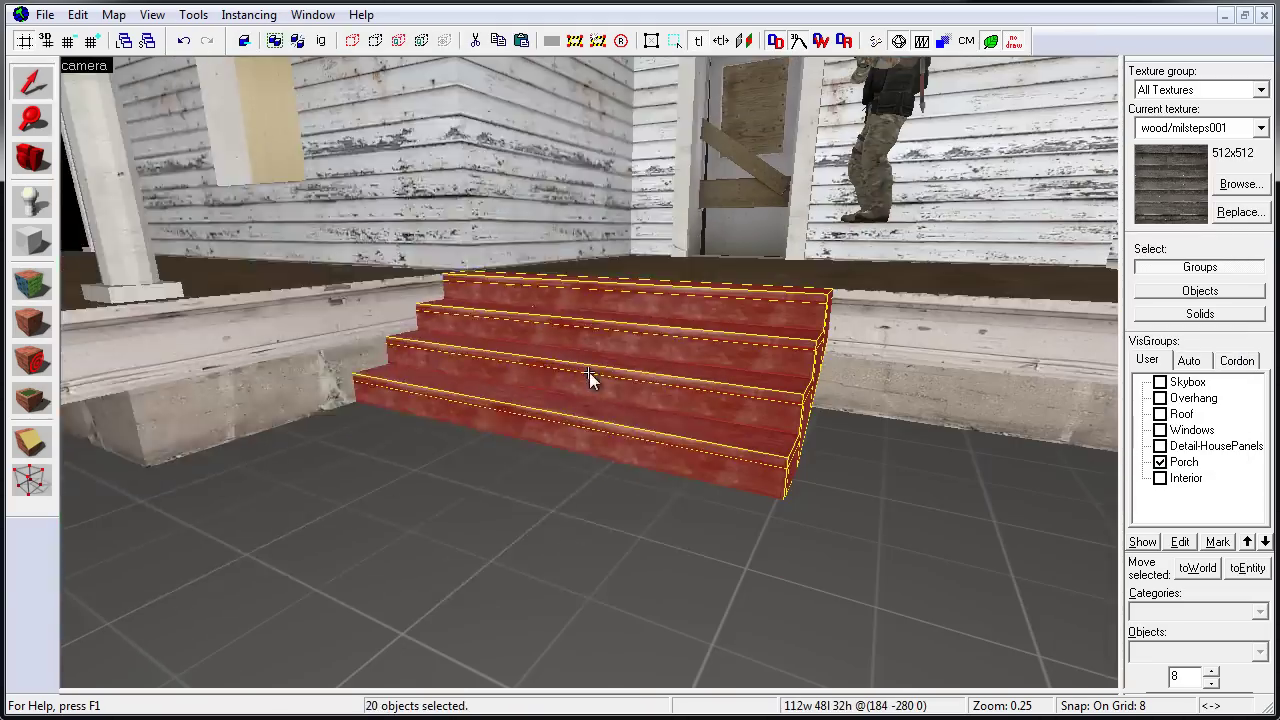
{"action": "key", "text": "shift+z"}
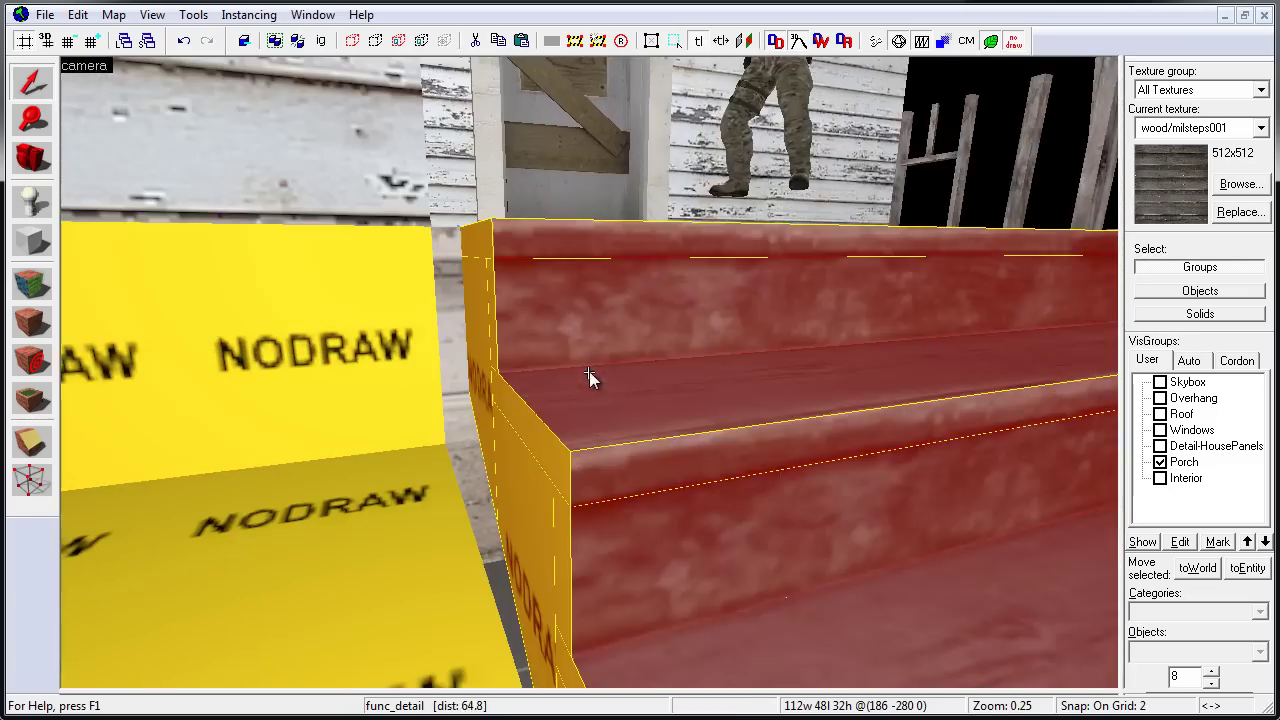
{"action": "key", "text": "shift+a"}
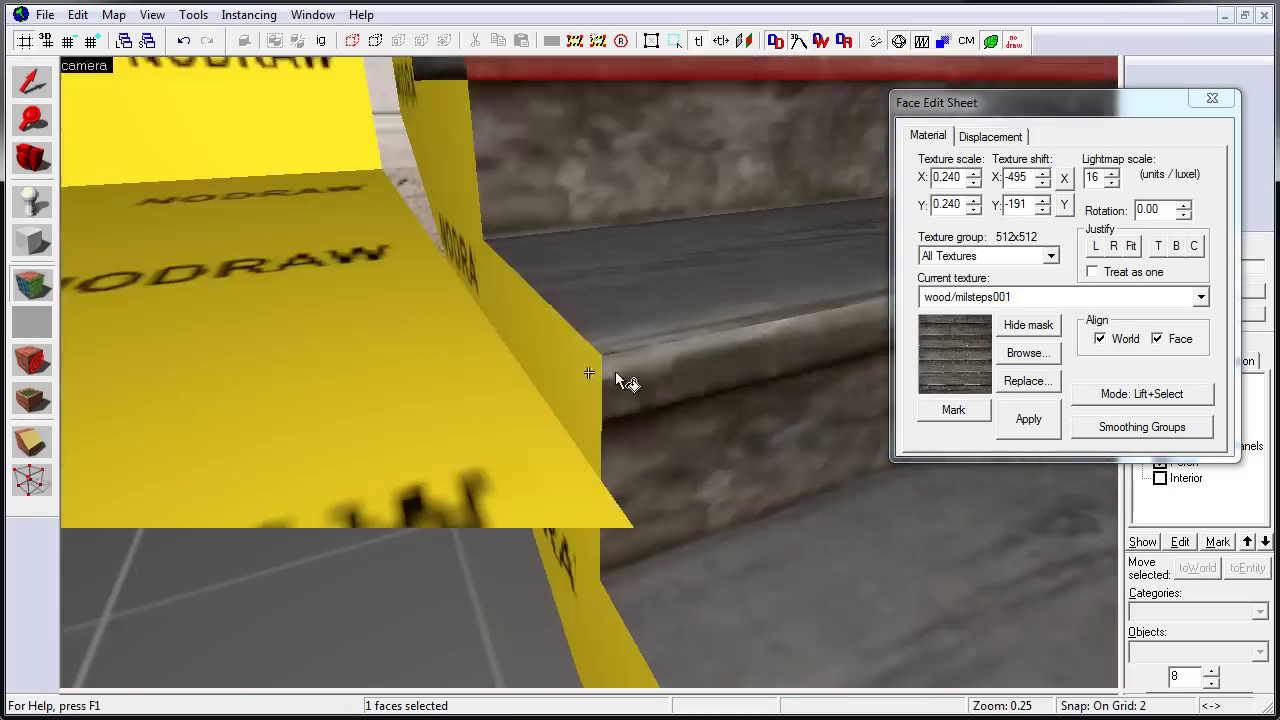
{"action": "left_click", "coordinate": [640, 450]}
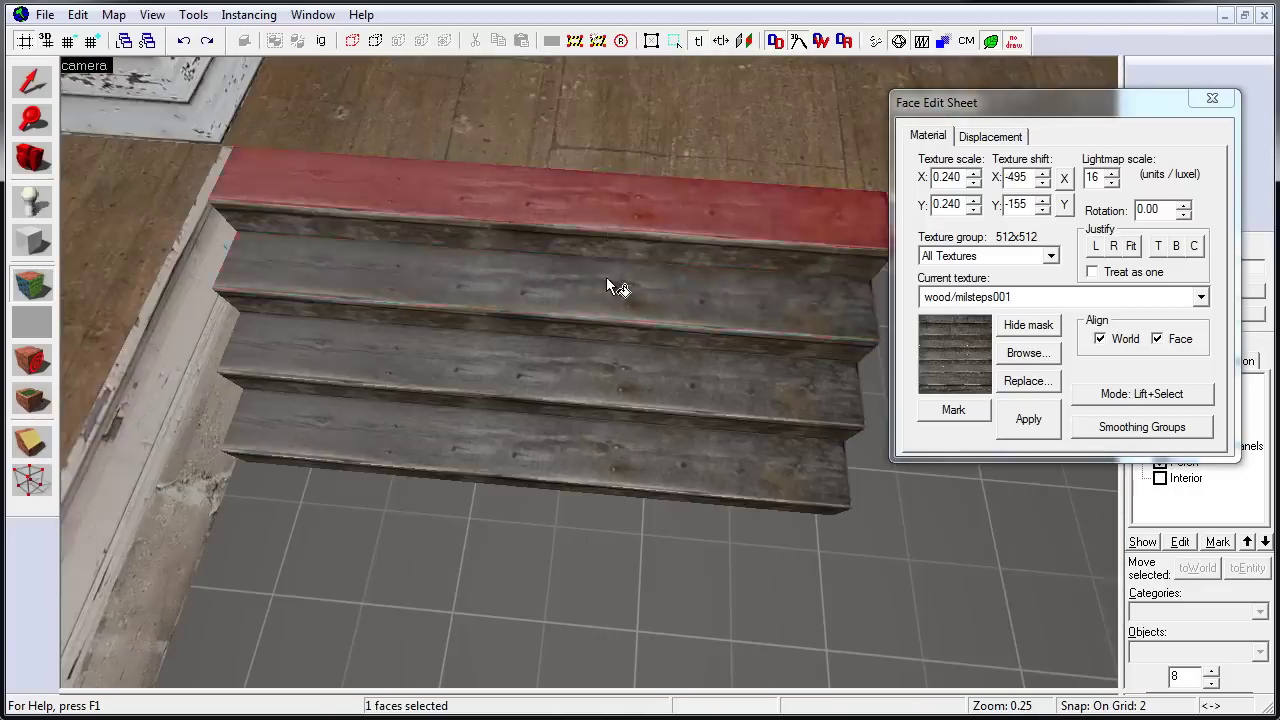
{"action": "left_click", "coordinate": [1043, 210]}
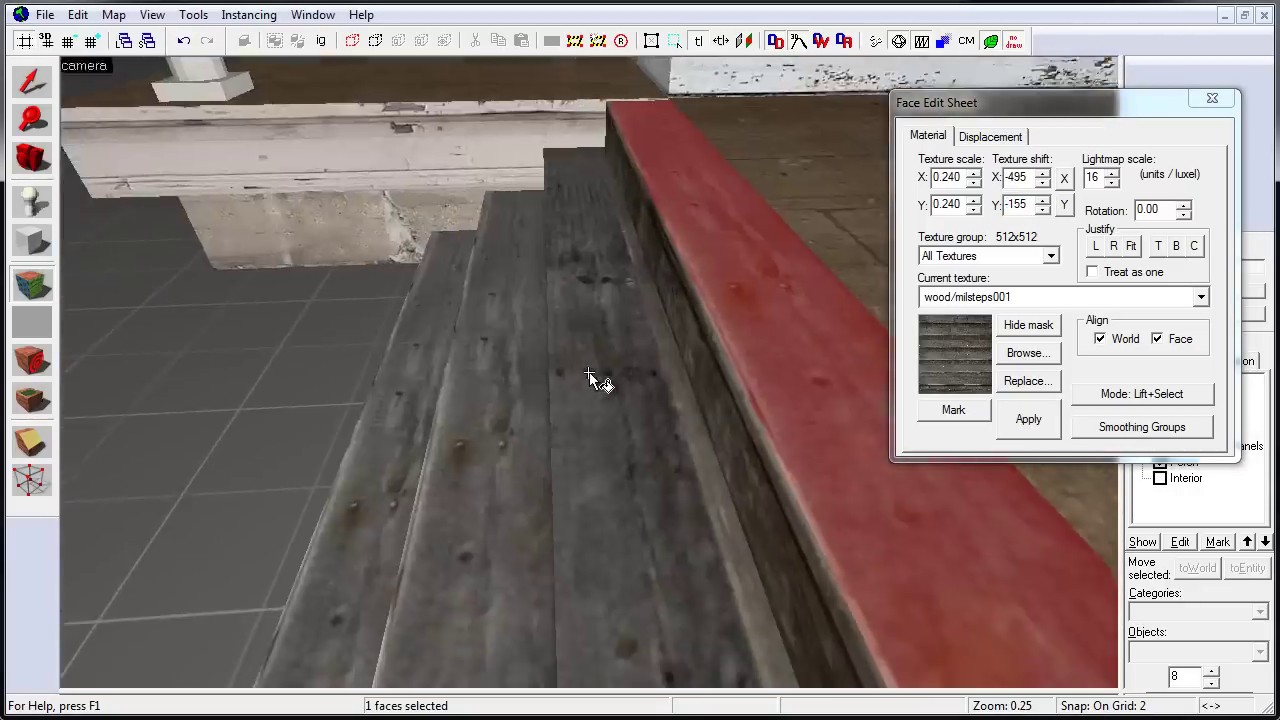
{"action": "left_click_drag", "start_coordinate": [600, 380], "coordinate": [660, 365]}
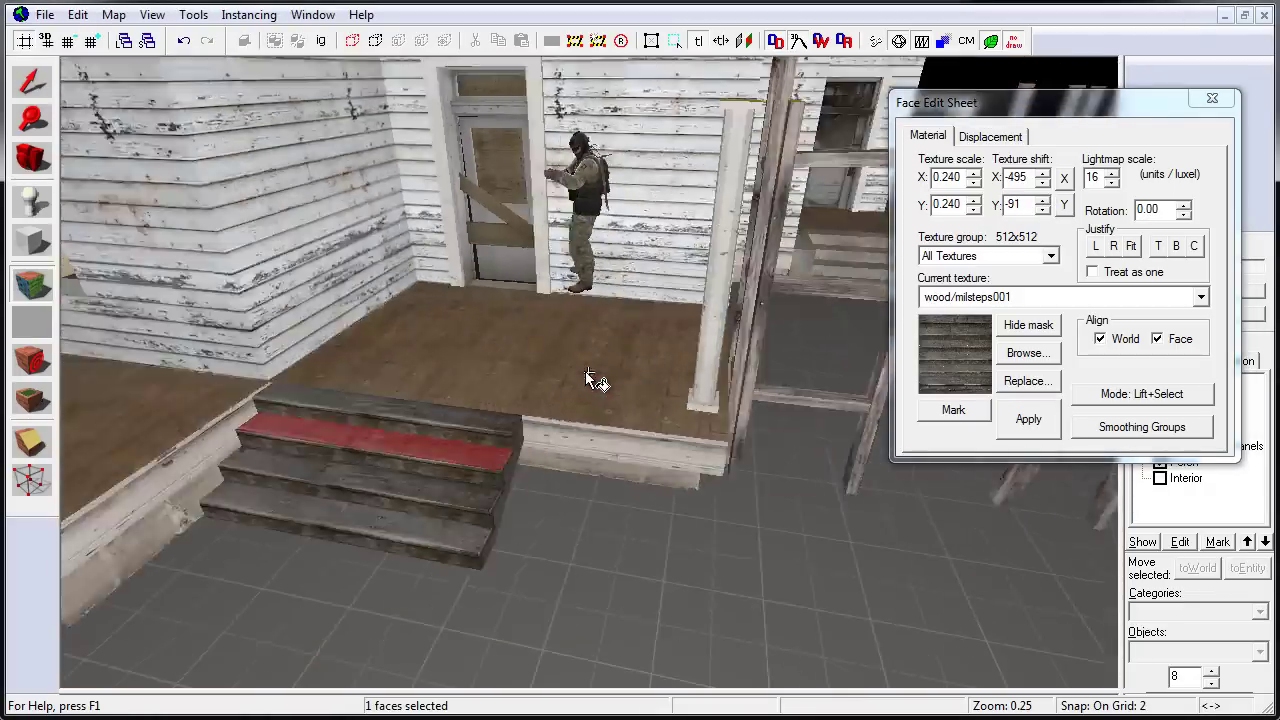
{"action": "key", "text": "shift+a"}
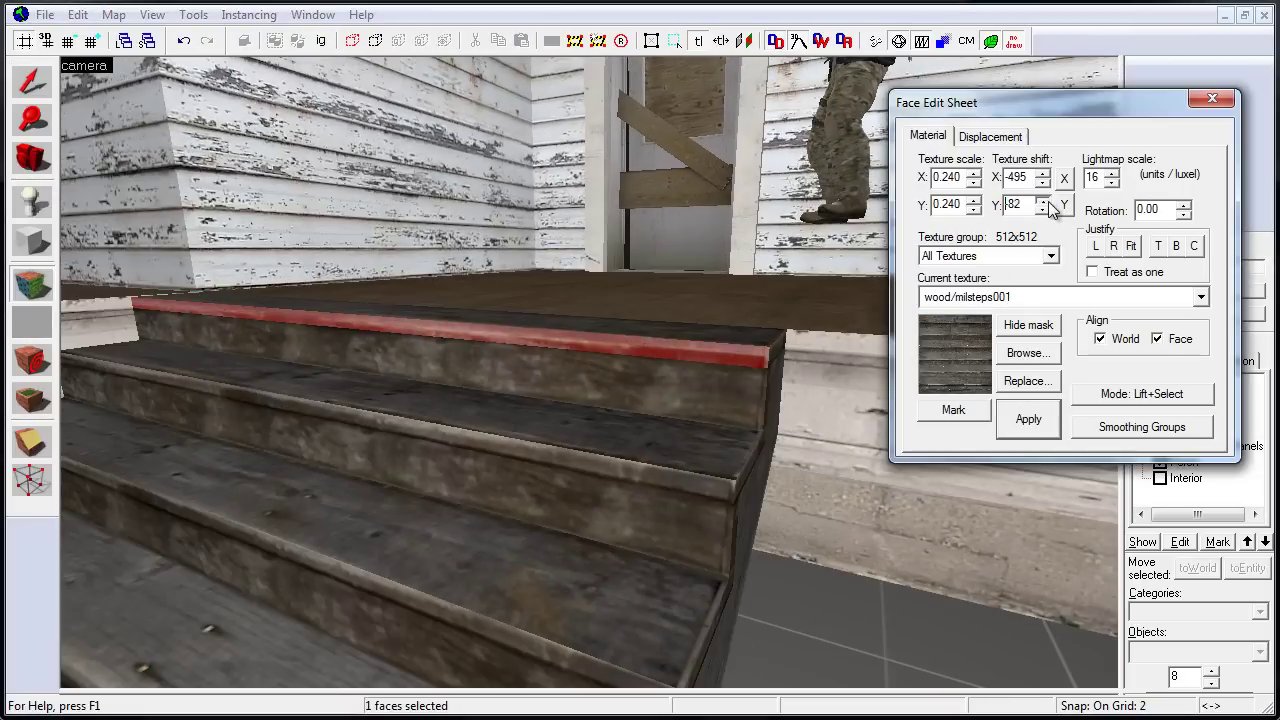
{"action": "left_click", "coordinate": [745, 323]}
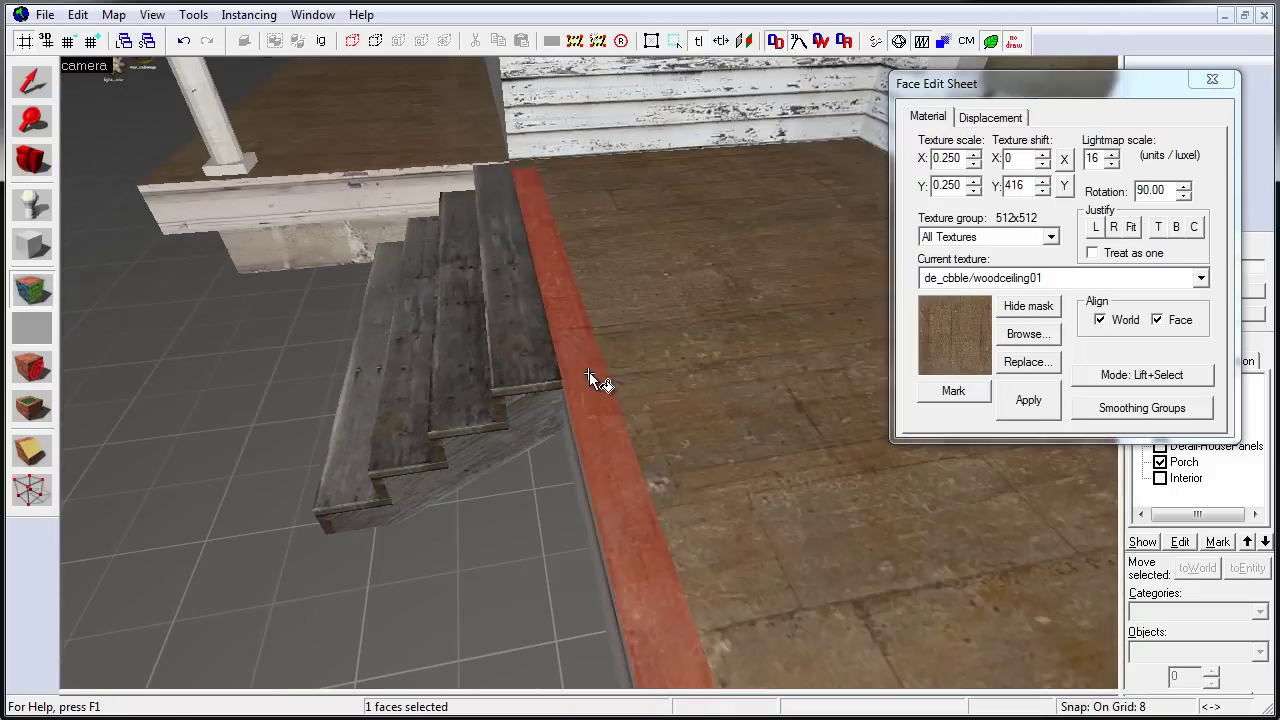
Align the texture on two more porch trim faces
{"action": "left_click", "coordinate": [589, 372]}
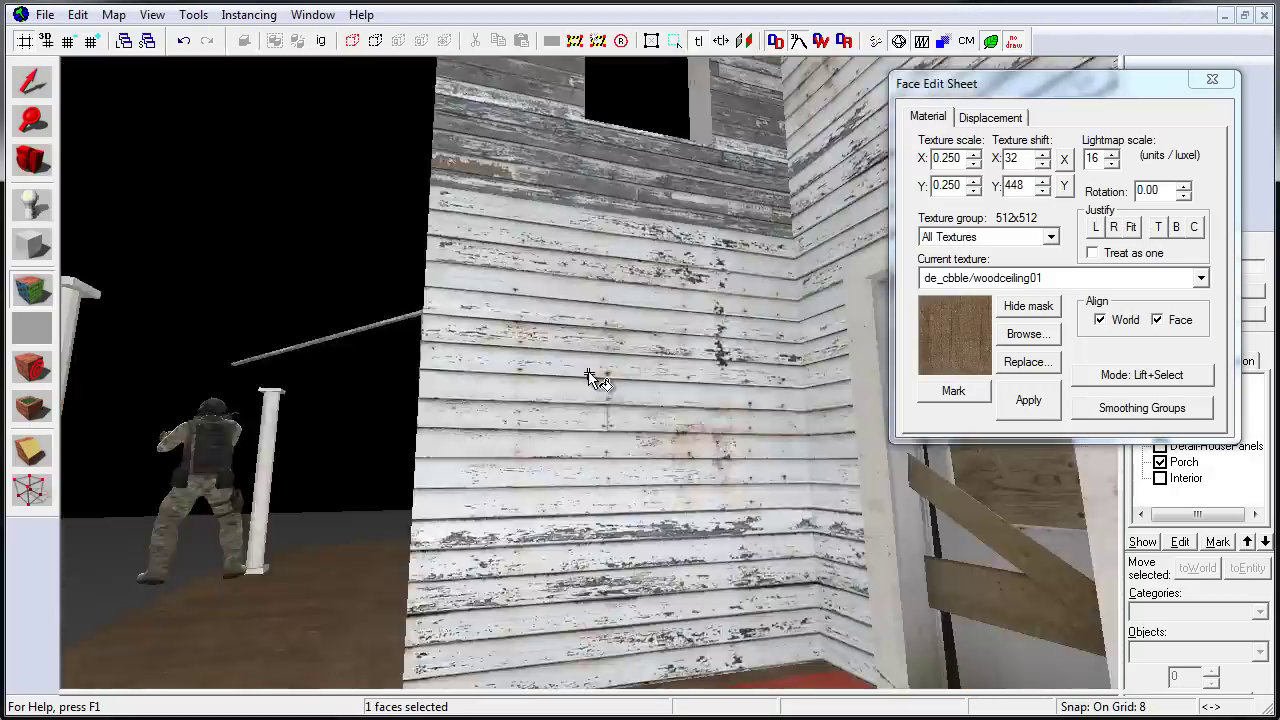
{"action": "key", "text": "z"}
{"action": "key", "text": "z"}
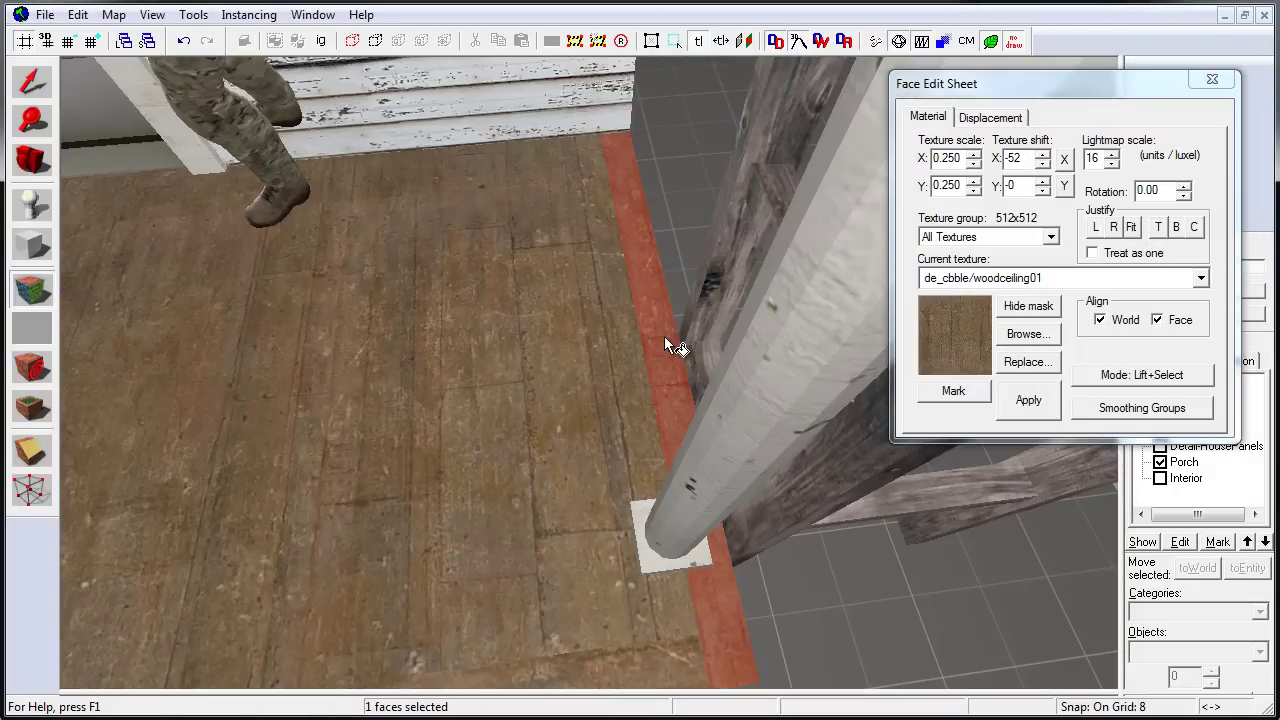
{"action": "left_click", "coordinate": [664, 336]}
{"action": "key", "text": "z"}
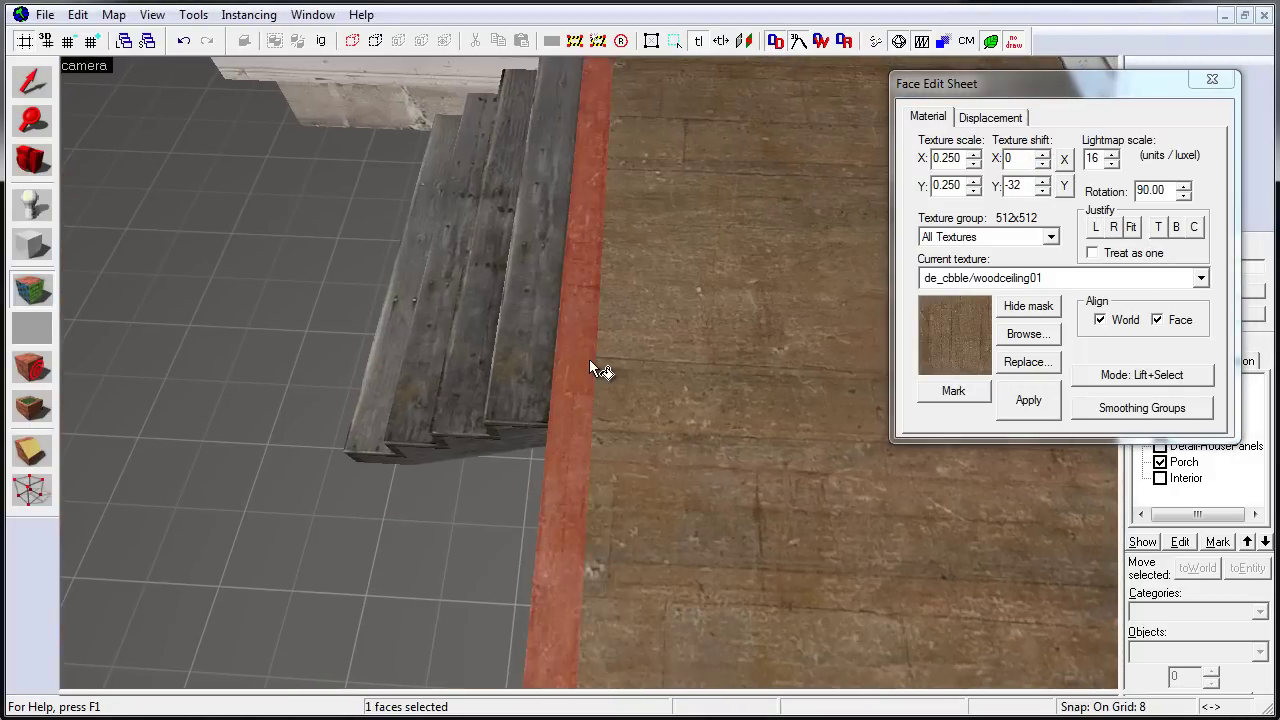
{"action": "key", "text": "z"}
Select the porch edge board and check its corner in the top and 3D views
{"action": "key", "text": "shift+s"}
{"action": "scroll", "coordinate": [597, 494], "scroll_direction": "up", "scroll_amount": 19}
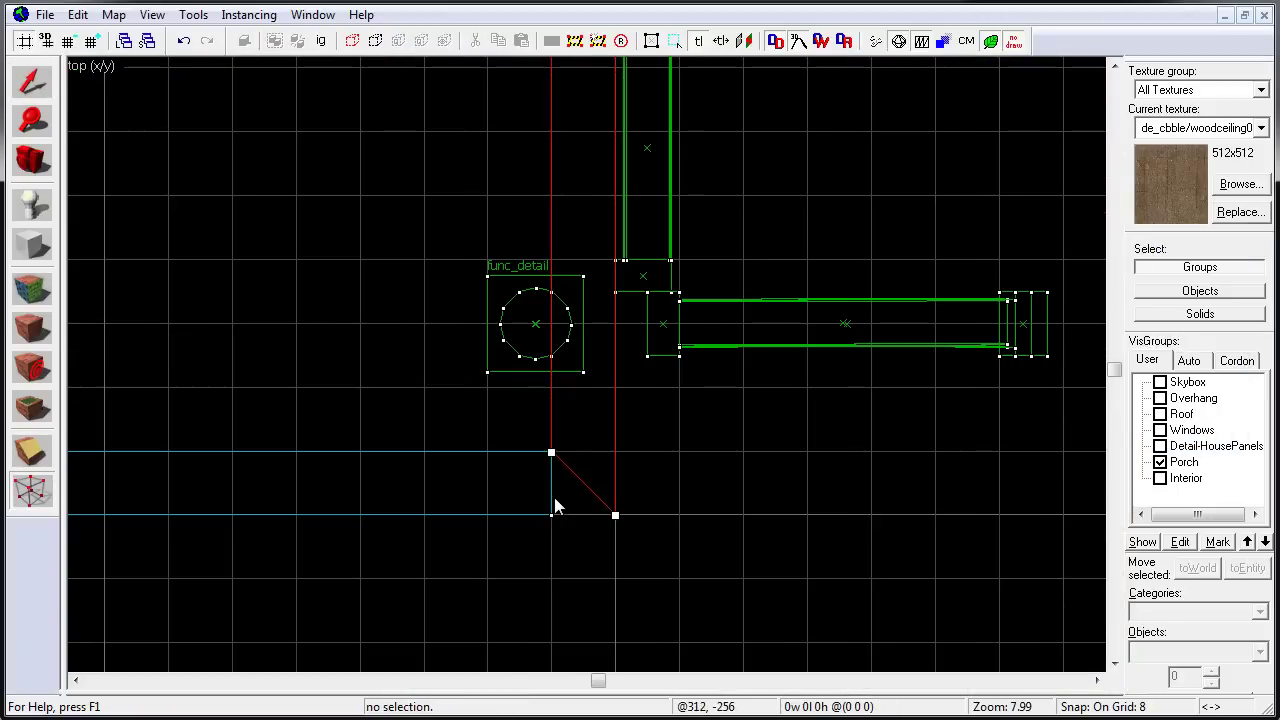
{"action": "key", "text": "shift+z"}
{"action": "key", "text": "shift+z"}
{"action": "left_click", "coordinate": [589, 373]}
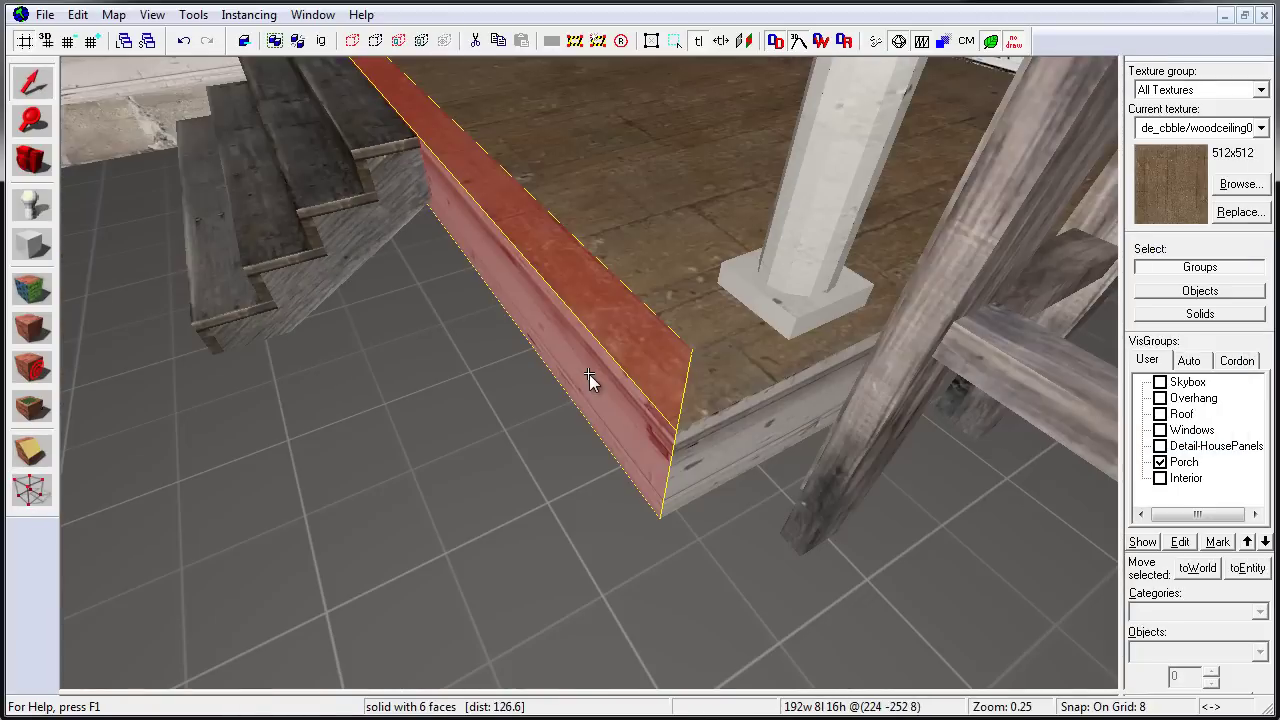
{"action": "key", "text": "shift+z"}
{"action": "key", "text": "shift+z"}
{"action": "scroll", "coordinate": [367, 403], "scroll_direction": "down", "scroll_amount": 5}
{"action": "scroll", "coordinate": [580, 443], "scroll_direction": "up", "scroll_amount": 6}
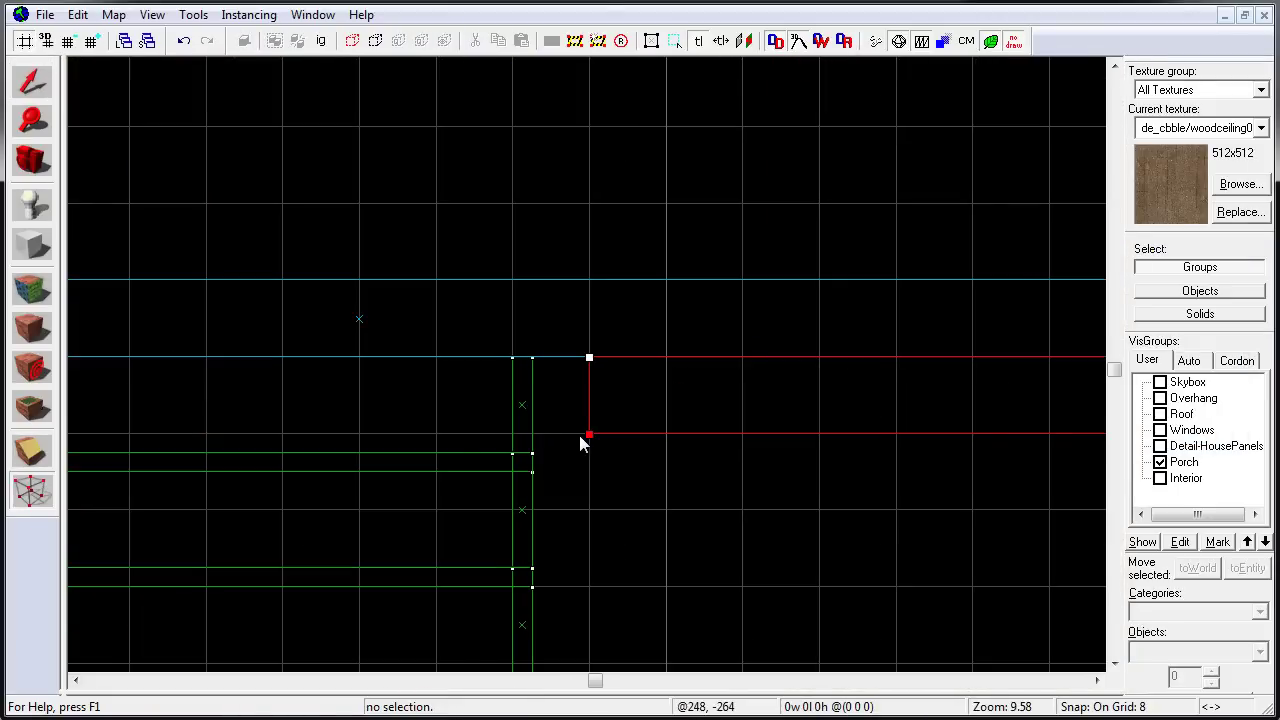
{"action": "scroll", "coordinate": [506, 300], "scroll_direction": "up", "scroll_amount": 3}
{"action": "key", "text": "shift+z"}
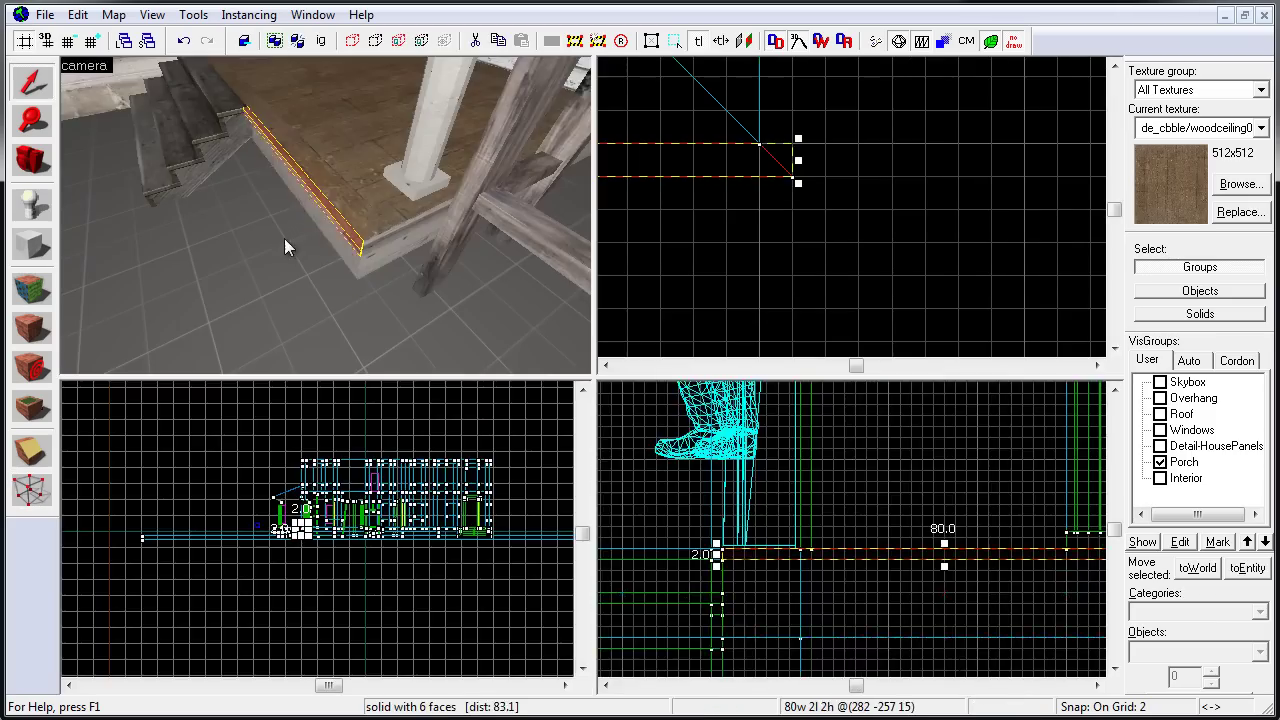
Drag the func_detail trim brush's corner vertex down so it meets the neighbouring trim
{"action": "key", "text": "shift+z"}
{"action": "key", "text": "shift+a"}
{"action": "key", "text": "shift+s"}
{"action": "left_click", "coordinate": [589, 374]}
{"action": "key", "text": "shift+z"}
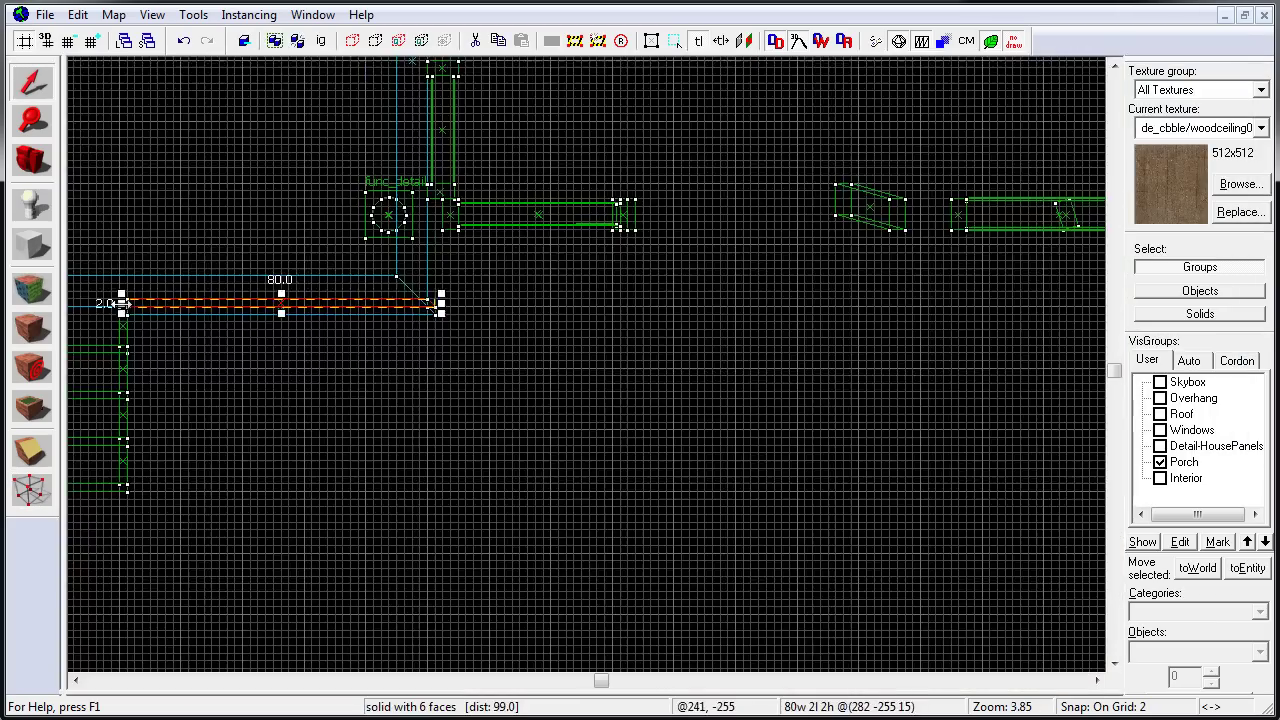
{"action": "key", "text": "shift+v"}
{"action": "left_click_drag", "start_coordinate": [501, 285], "coordinate": [505, 325]}
{"action": "scroll", "coordinate": [494, 526], "scroll_direction": "down", "scroll_amount": 5}
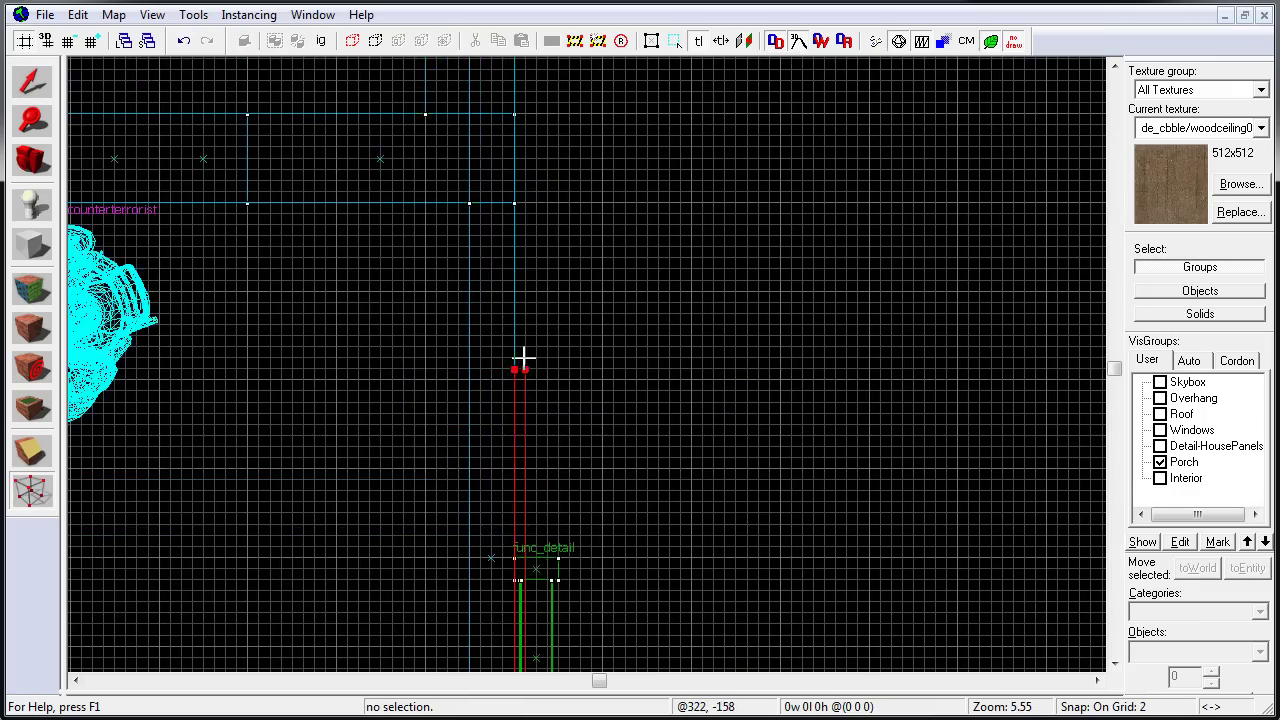
{"action": "key", "text": "shift+z"}
{"action": "key", "text": "ctrl+w"}
{"action": "key", "text": "shift+z"}
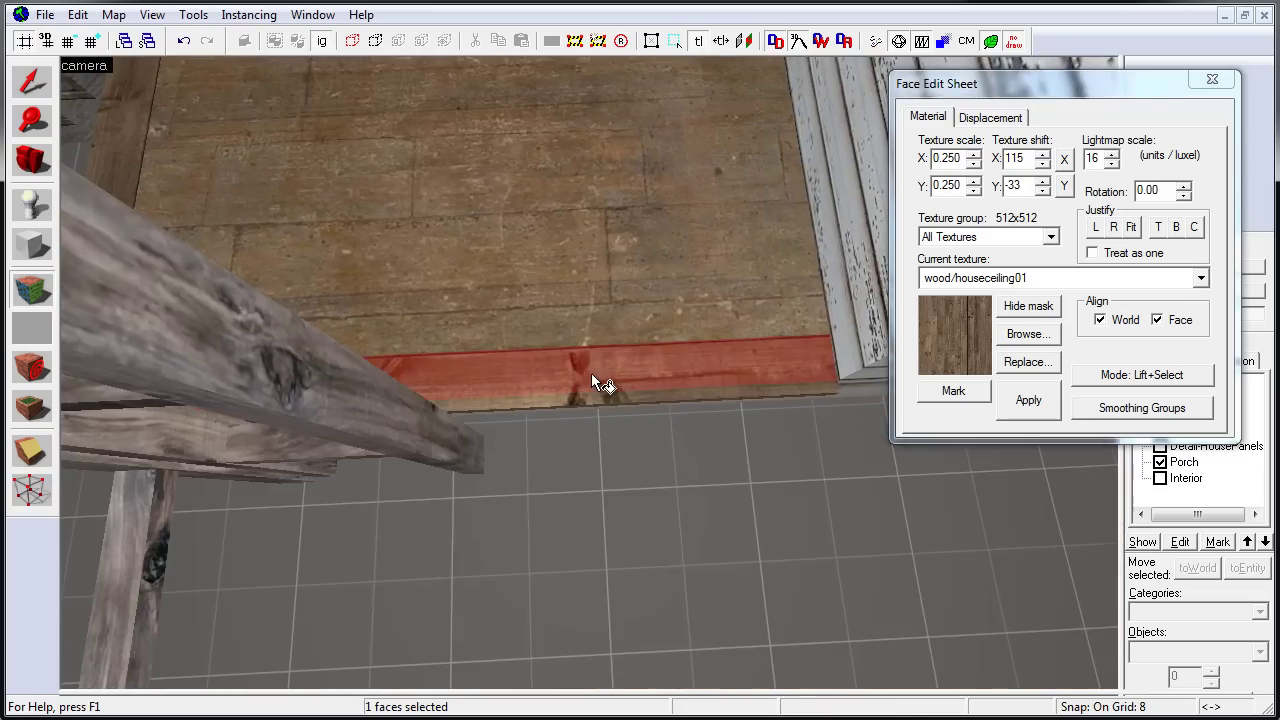
Set the houseceiling01 texture's vertical shift on the porch edge board to 130
{"action": "double_click", "coordinate": [1015, 186]}
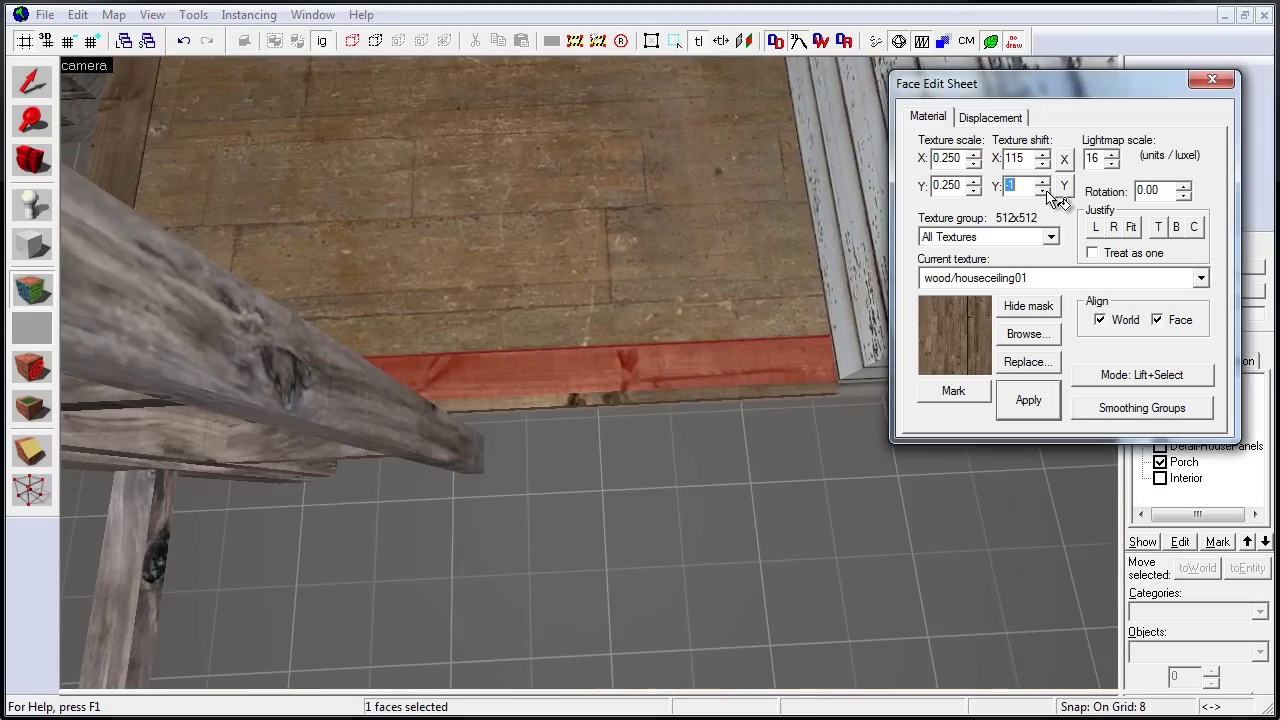
{"action": "type", "text": "130"}
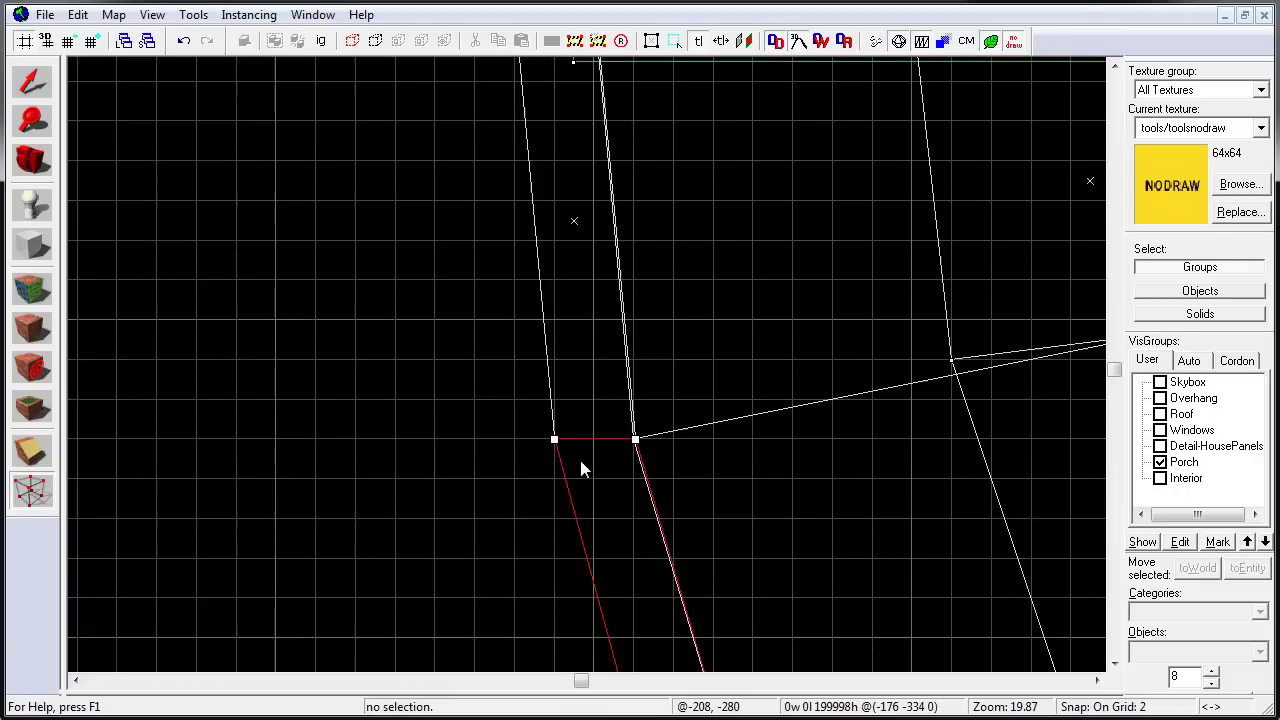
Zoom the 2D view in on the porch's rounded corner trim
{"action": "scroll", "coordinate": [600, 430], "scroll_direction": "up", "scroll_amount": 5}
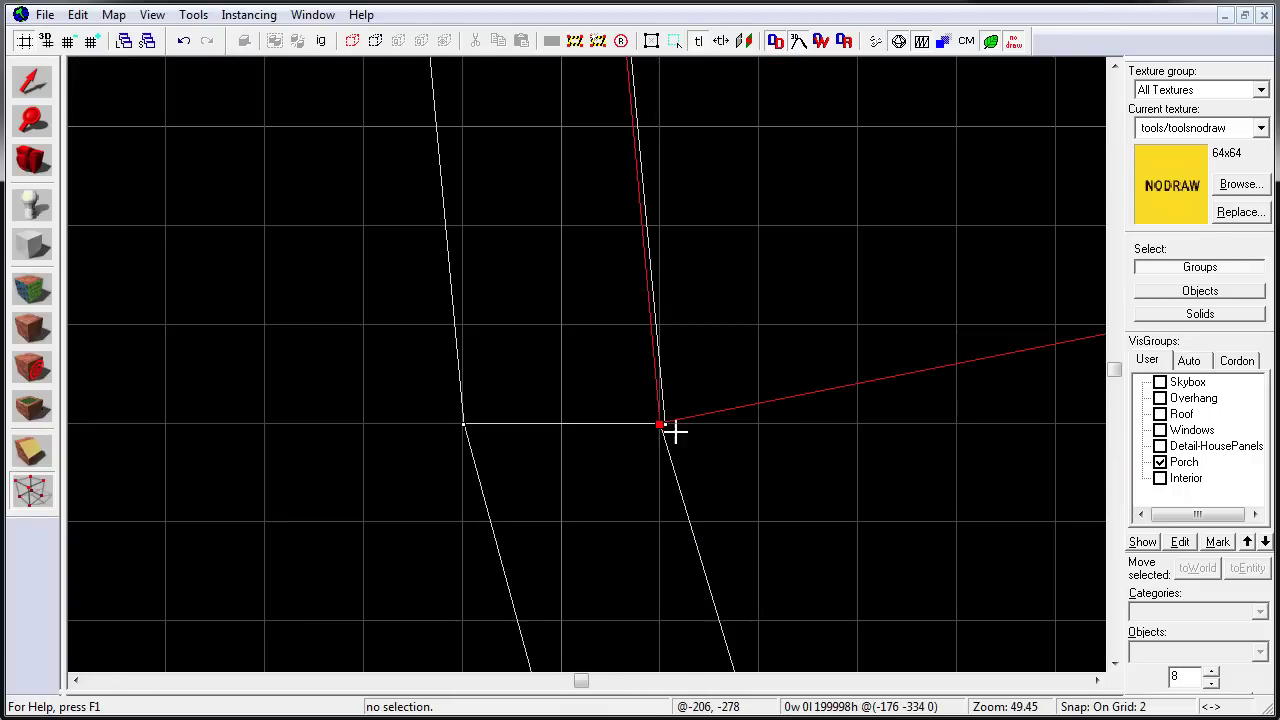
{"action": "scroll", "coordinate": [676, 431], "scroll_direction": "up", "scroll_amount": 6}
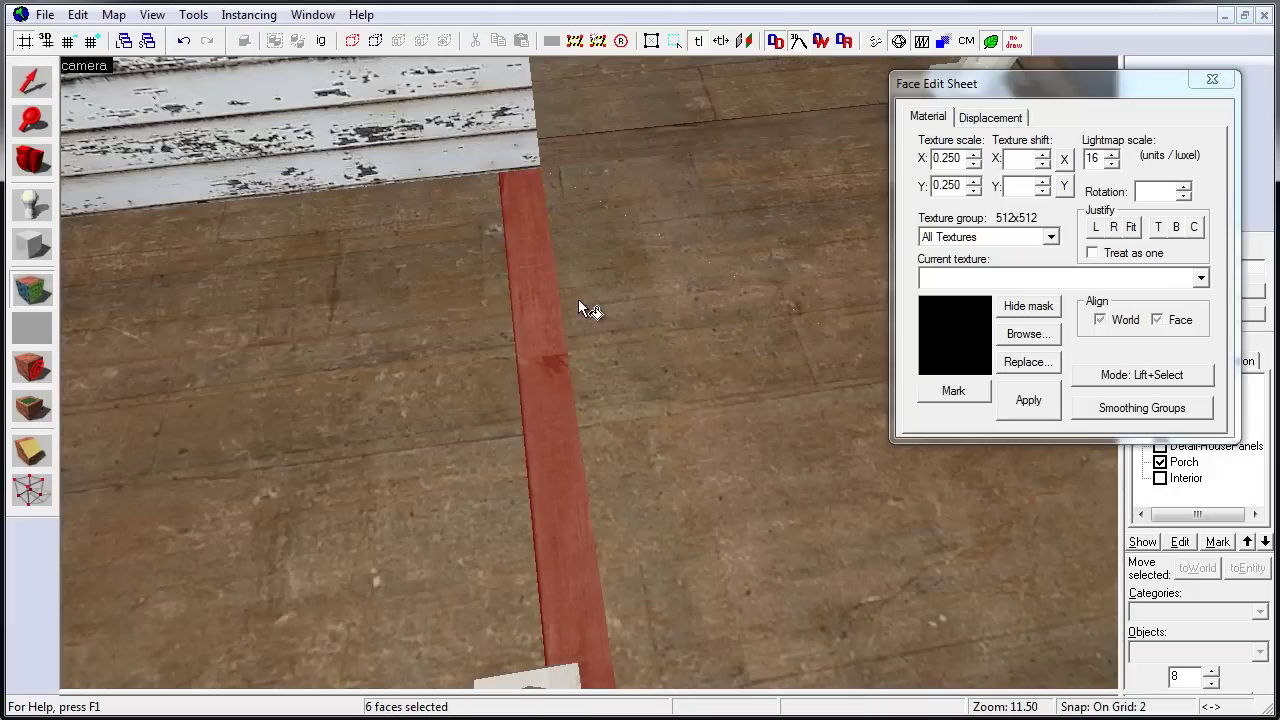
Nudge the houseceiling01 texture's X shift to 468 along the porch trim
{"action": "left_click", "coordinate": [1042, 164]}
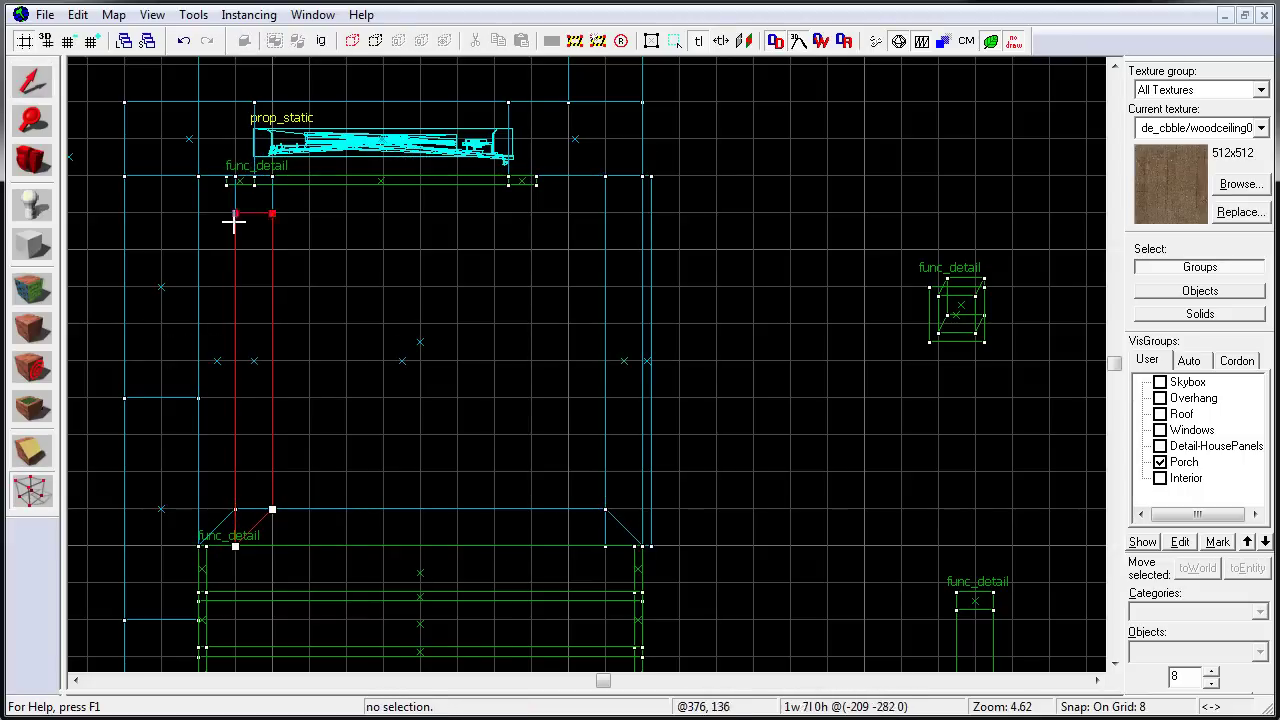
Undo the last vertex change, exit vertex editing and bring up the door landing floor's texture settings
{"action": "key", "text": "ctrl+z"}
{"action": "key", "text": "Return"}
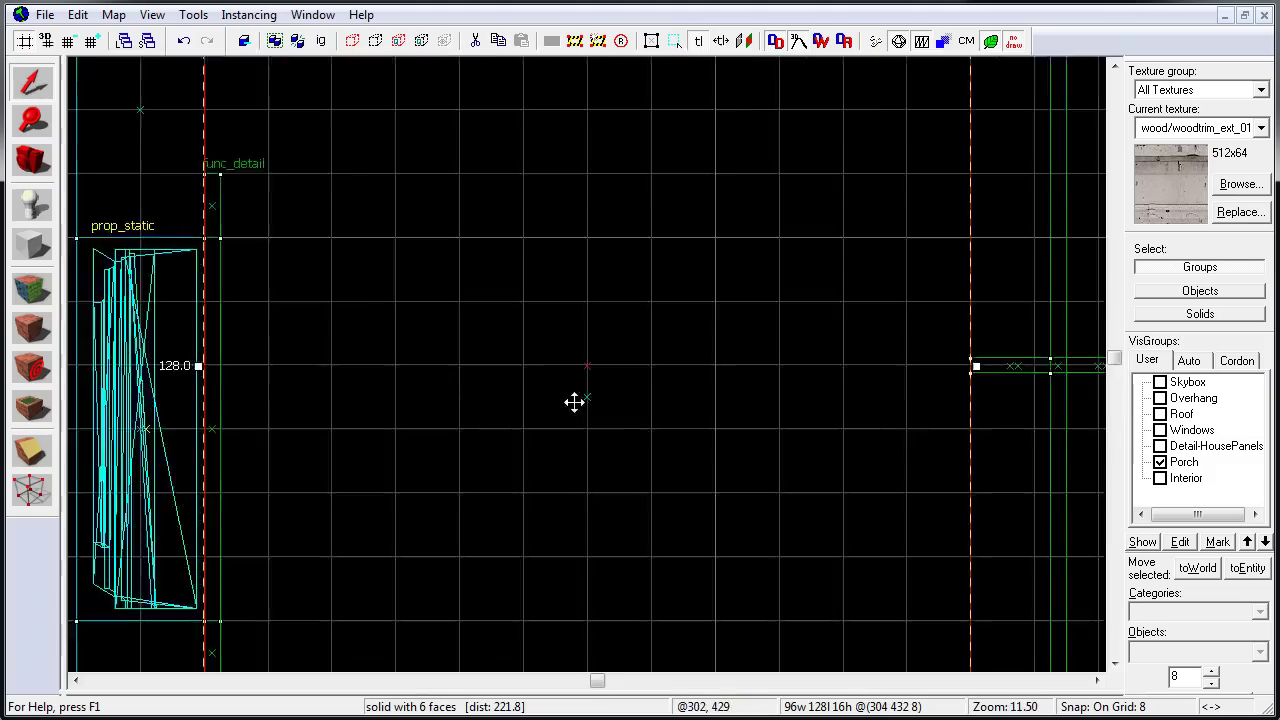
{"action": "scroll", "coordinate": [574, 400], "scroll_direction": "down", "scroll_amount": 2}
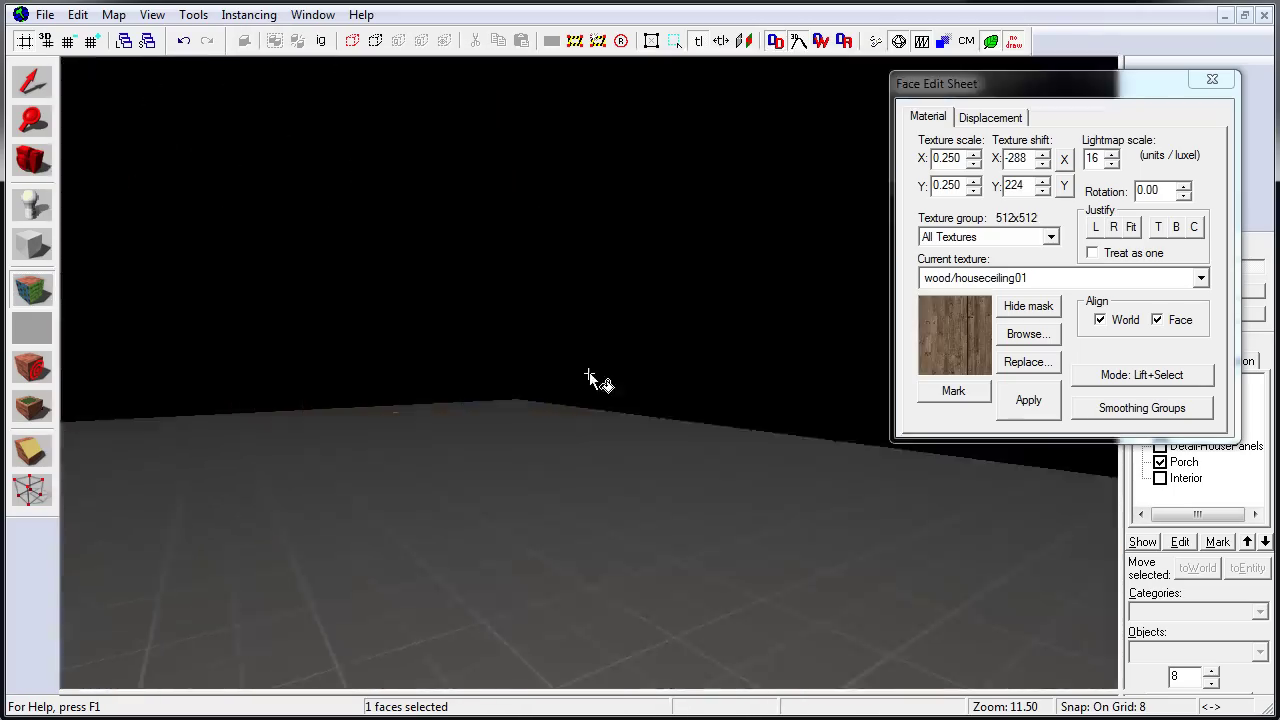
Rotate the wood/houseceiling01 landing floor texture by 90 degrees
{"action": "type", "text": "90"}
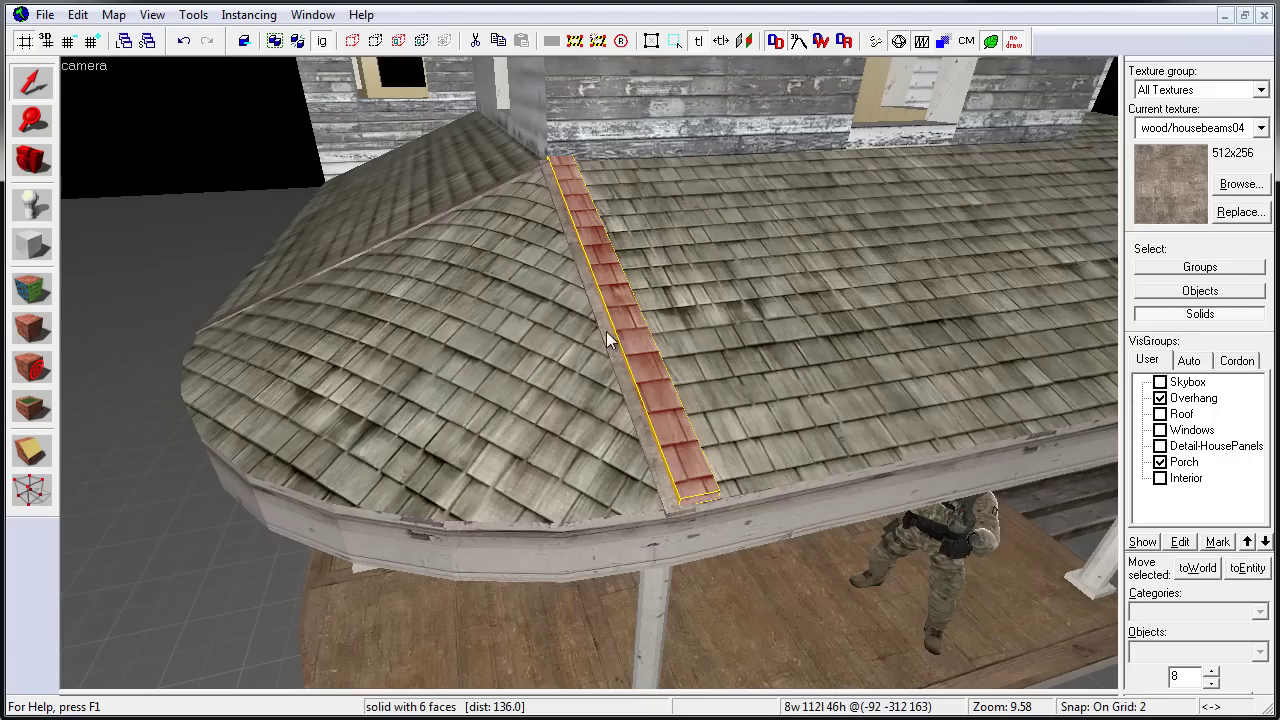
Select the roof overhang beam faces in the 3D view and open the Face Edit Sheet on them
{"action": "key", "text": "shift+a"}
{"action": "left_click", "coordinate": [600, 380]}
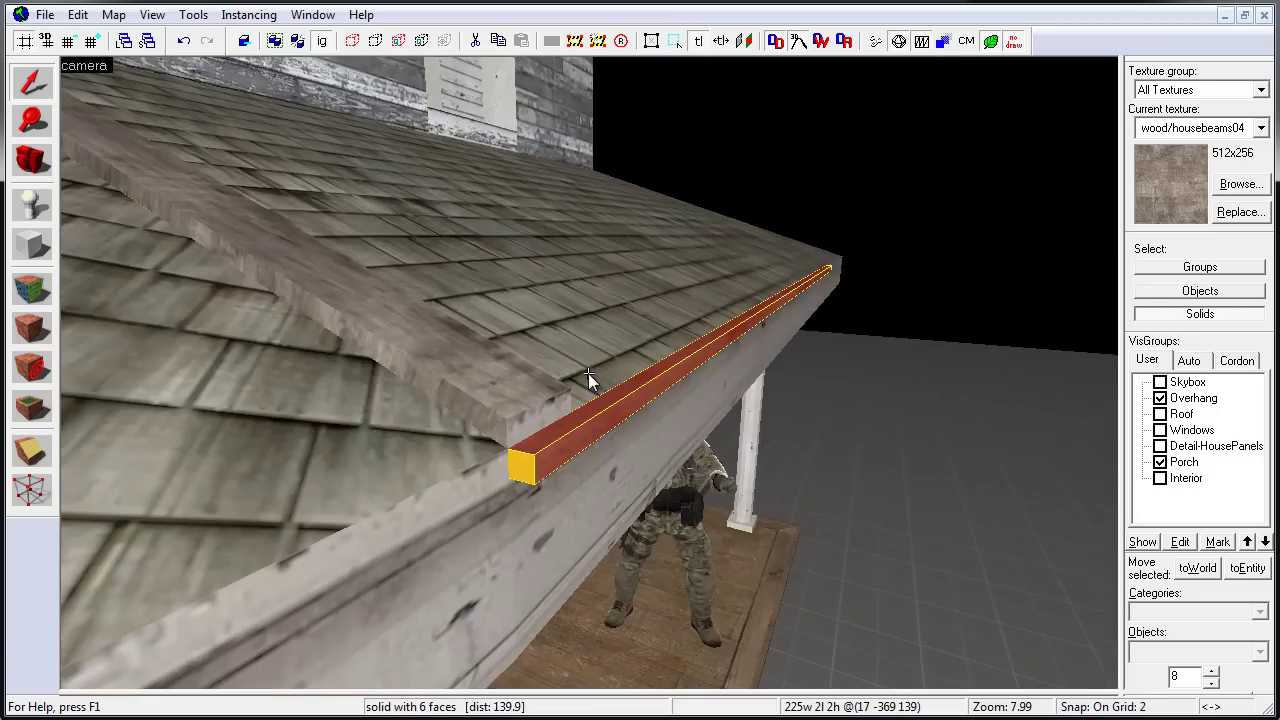
{"action": "key", "text": "shift+a"}
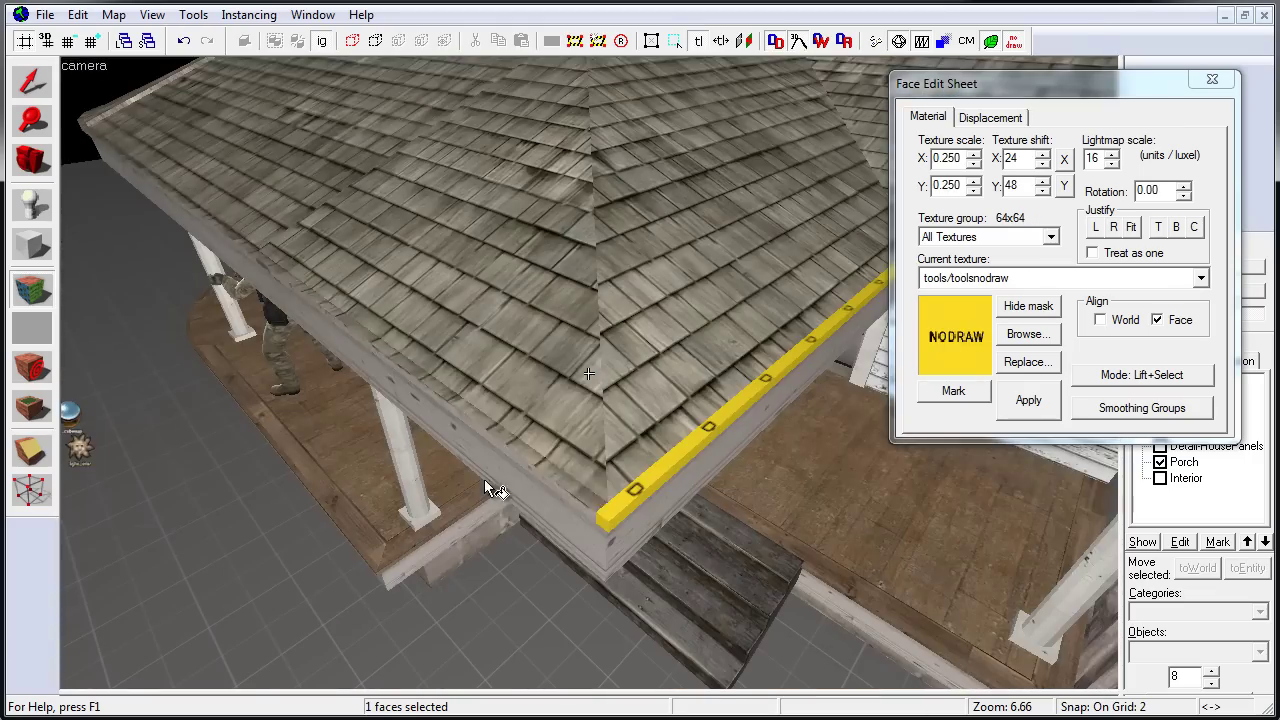
Select an overhang edge face and tilt its wood/shinglesiding01b trim texture to match the roof slope
{"action": "left_click", "coordinate": [278, 215]}
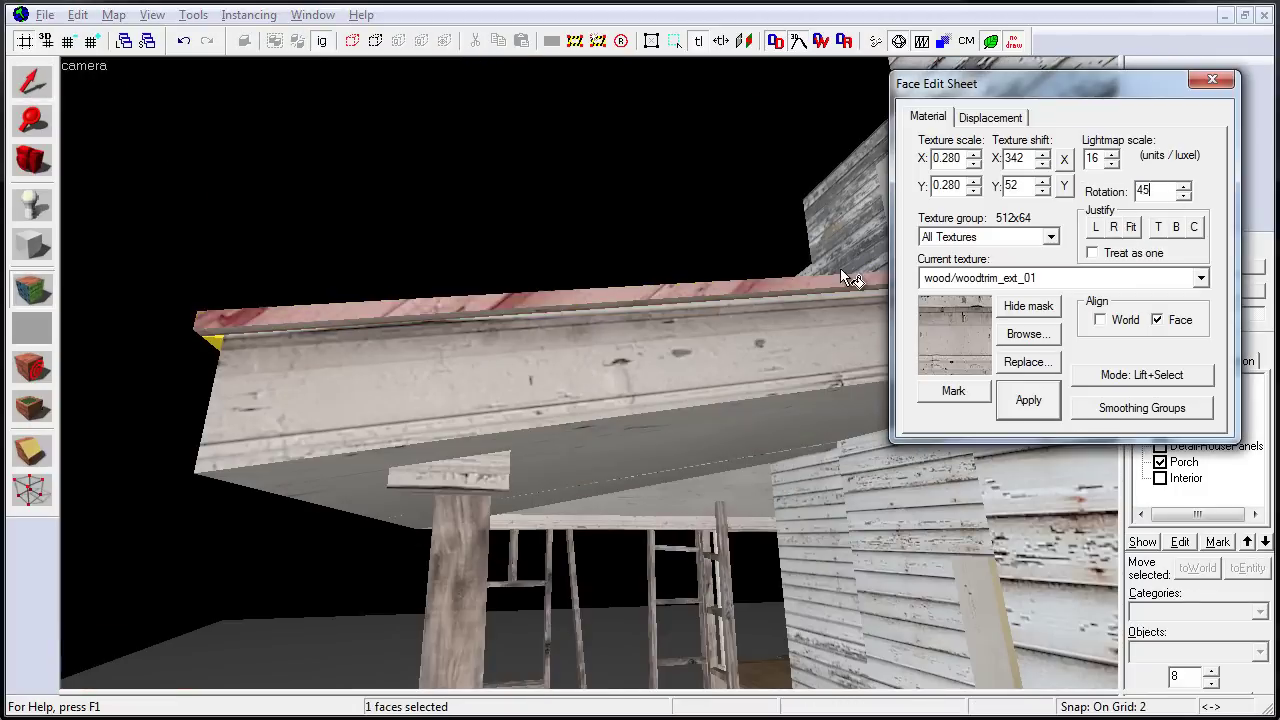
{"action": "left_click", "coordinate": [1183, 196]}
{"action": "left_click", "coordinate": [1183, 196]}
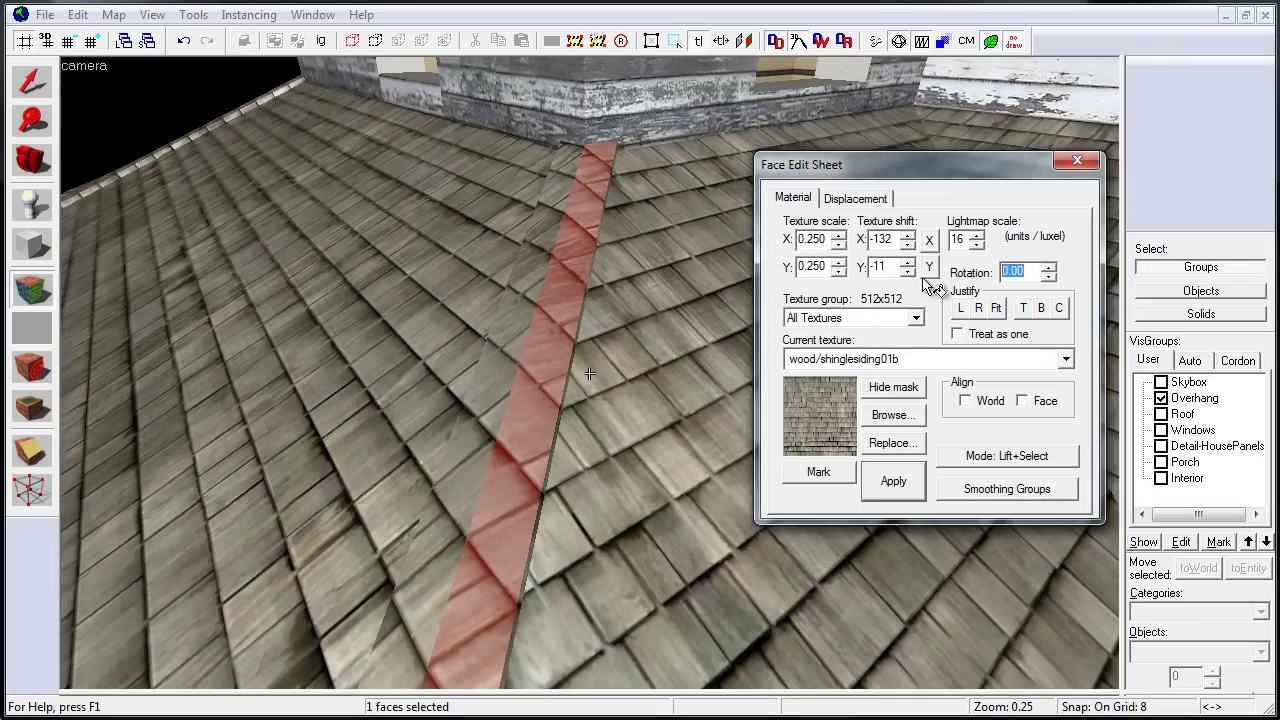
Rotate the shingle texture on the hip ridge strip faces to -45 and 45 degrees
{"action": "type", "text": "-45"}
{"action": "key", "text": "Return"}
{"action": "type", "text": "45"}
{"action": "key", "text": "Return"}
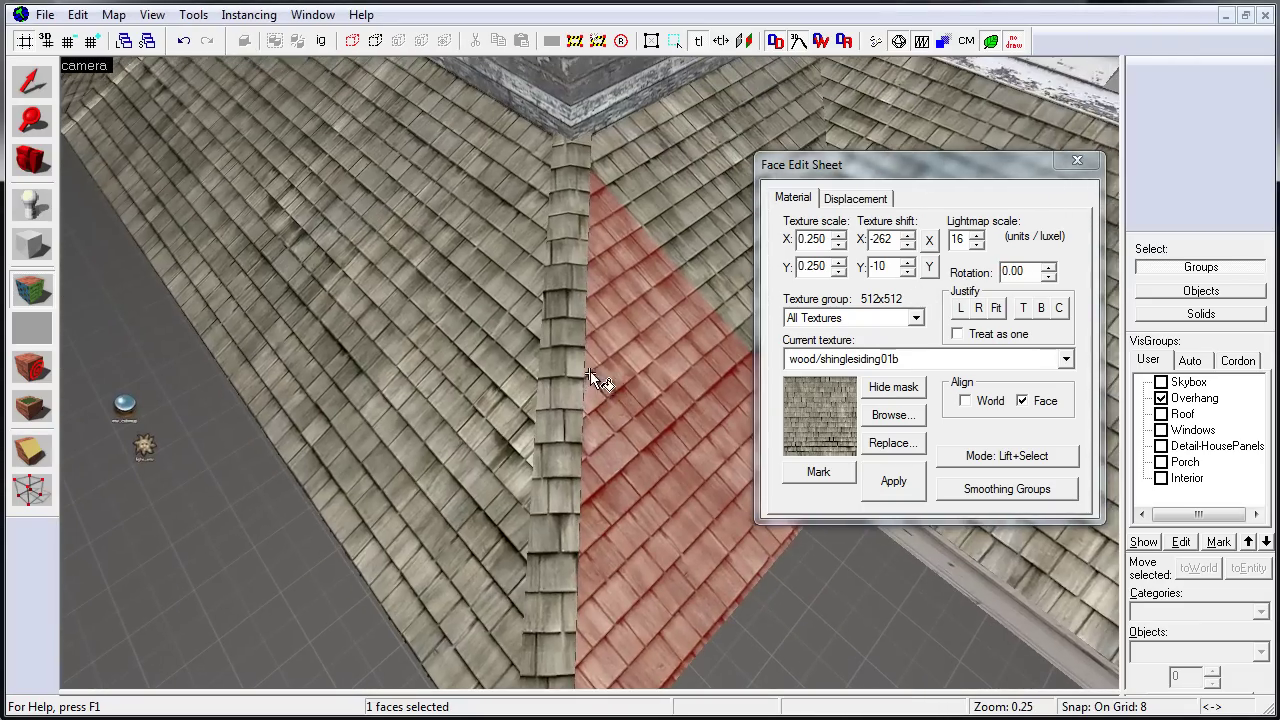
Select the narrow ridge strip, finish face editing and open the selection's properties
{"action": "left_click", "coordinate": [590, 371]}
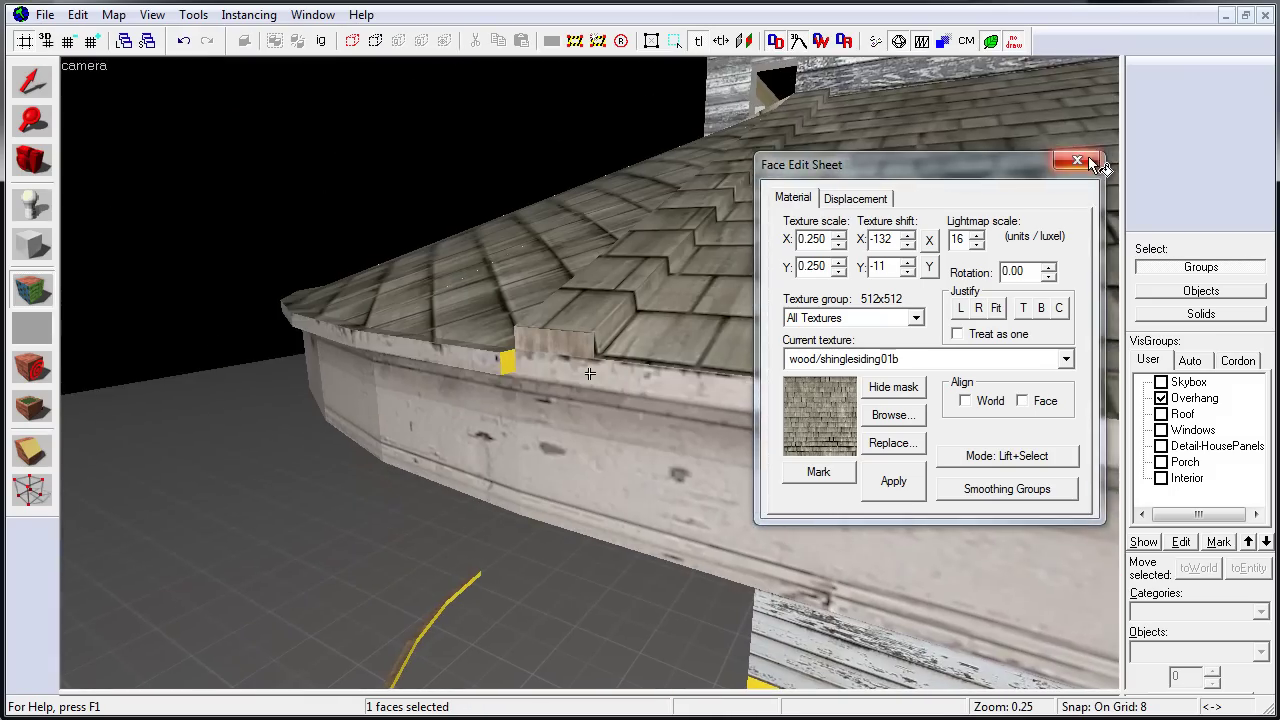
{"action": "left_click", "coordinate": [1090, 162]}
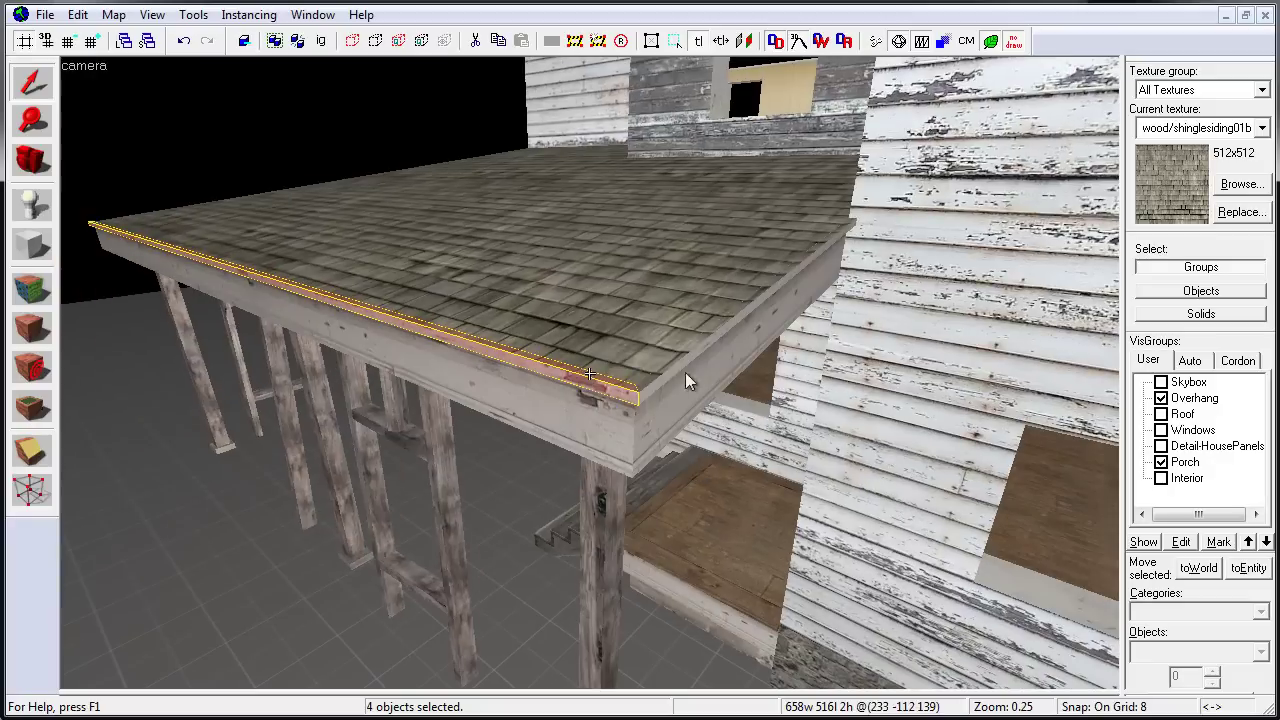
{"action": "key", "text": "alt+Return"}
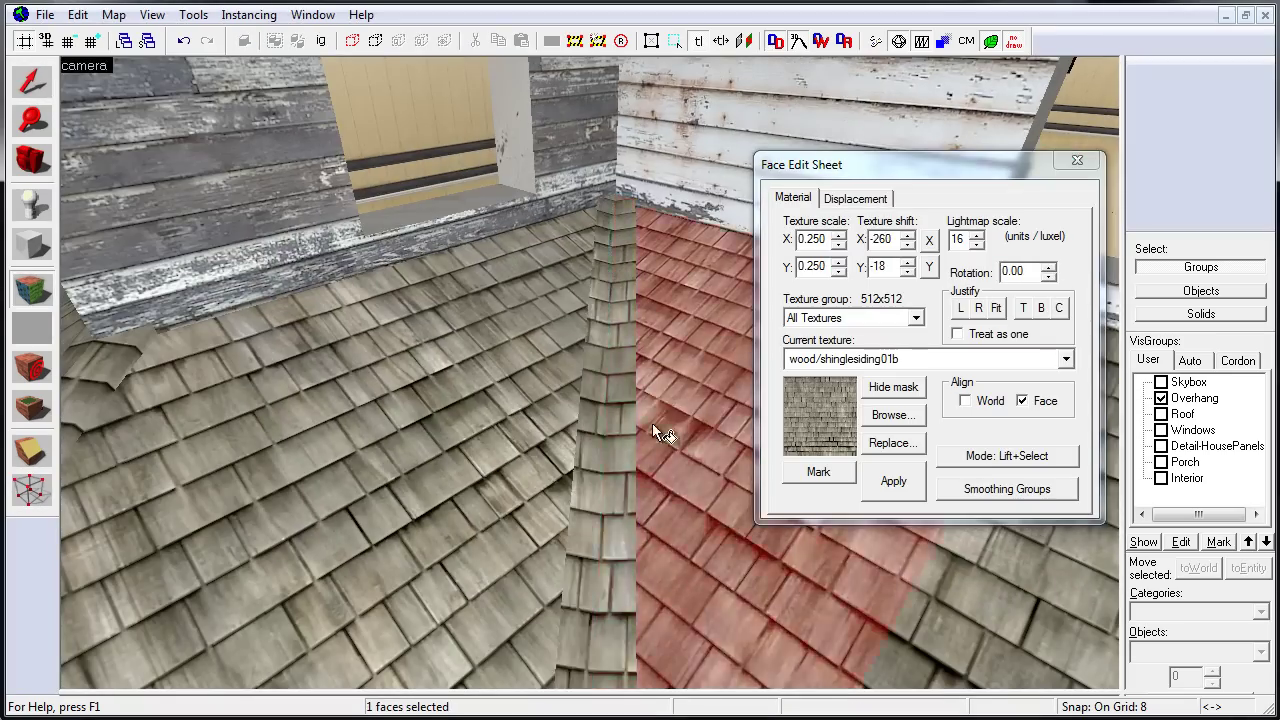
{"action": "left_click", "coordinate": [588, 368]}
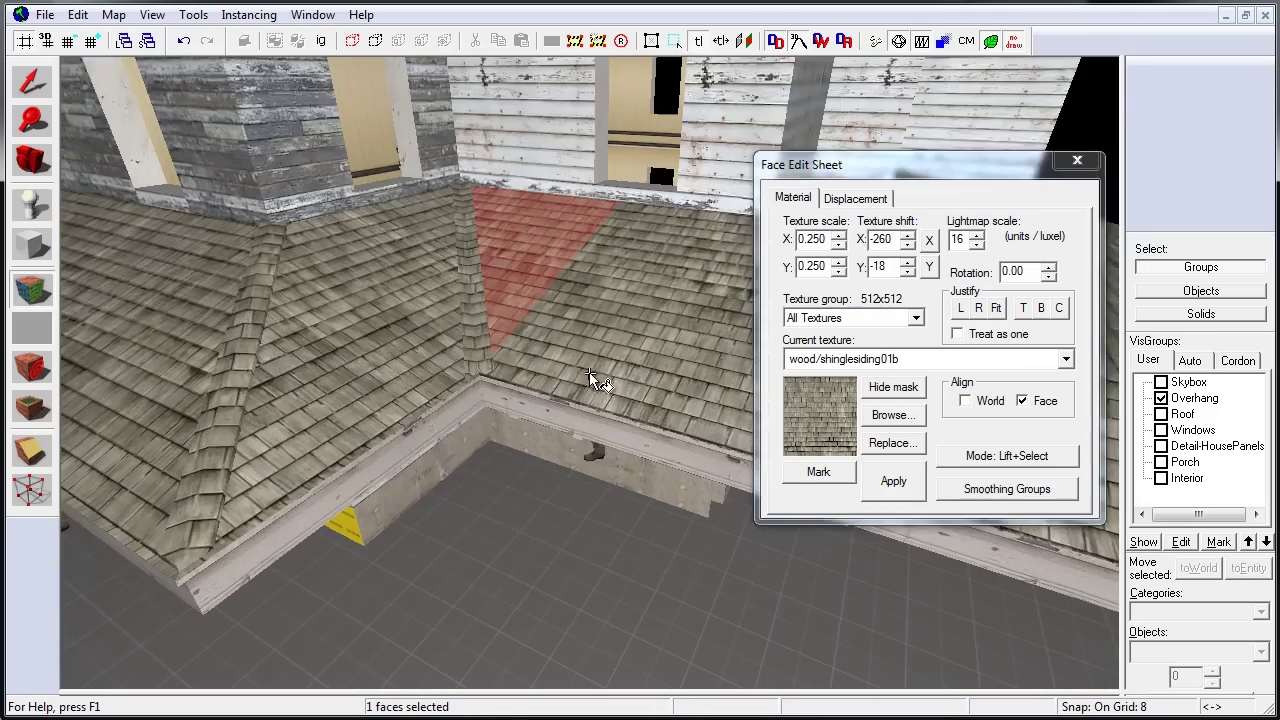
Leave face editing with the ridge solid selected and zoom in on the strip's lower end
{"action": "key", "text": "shift+s"}
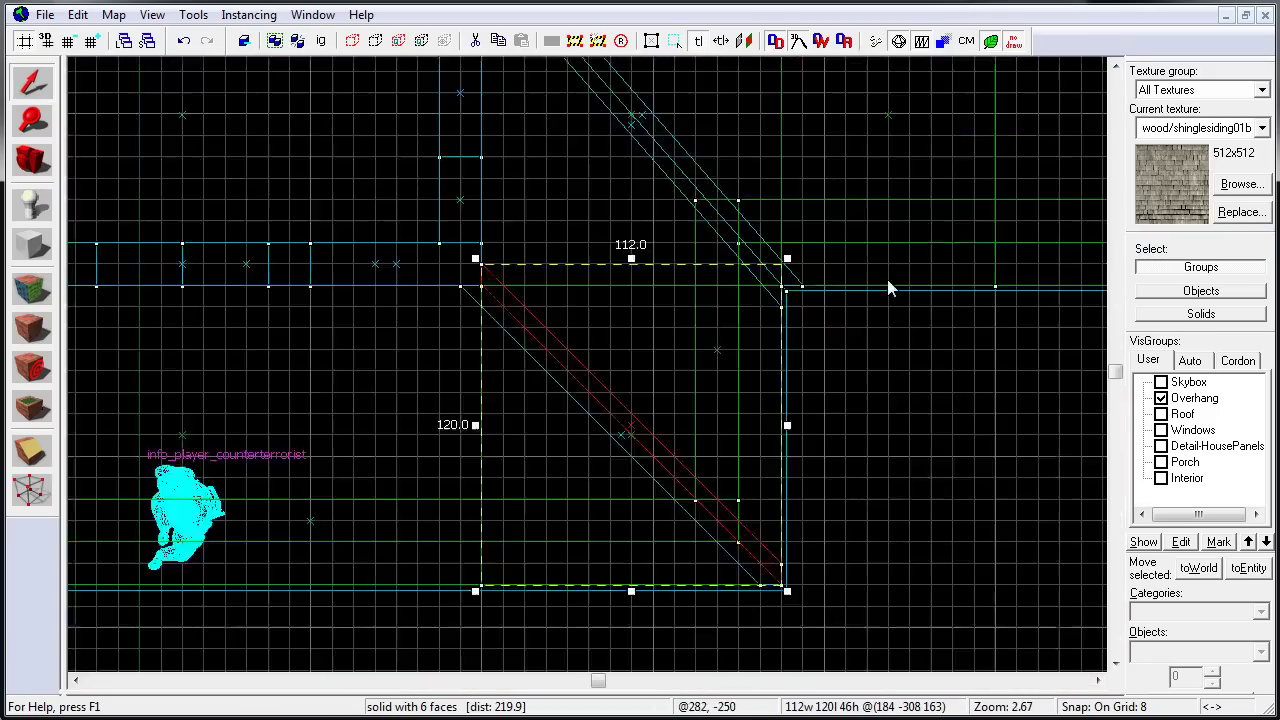
{"action": "scroll", "coordinate": [887, 279], "scroll_direction": "down", "scroll_amount": 3}
{"action": "scroll", "coordinate": [840, 337], "scroll_direction": "up", "scroll_amount": 4}
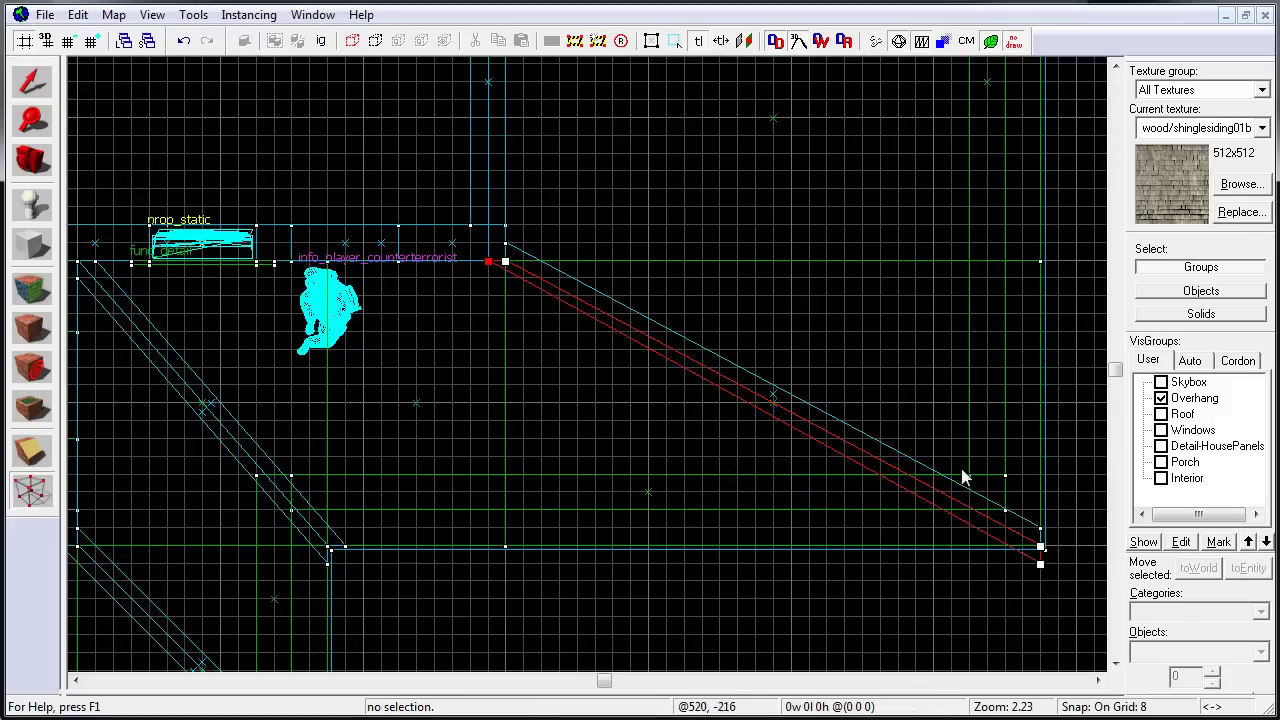
{"action": "scroll", "coordinate": [1010, 545], "scroll_direction": "up", "scroll_amount": 2}
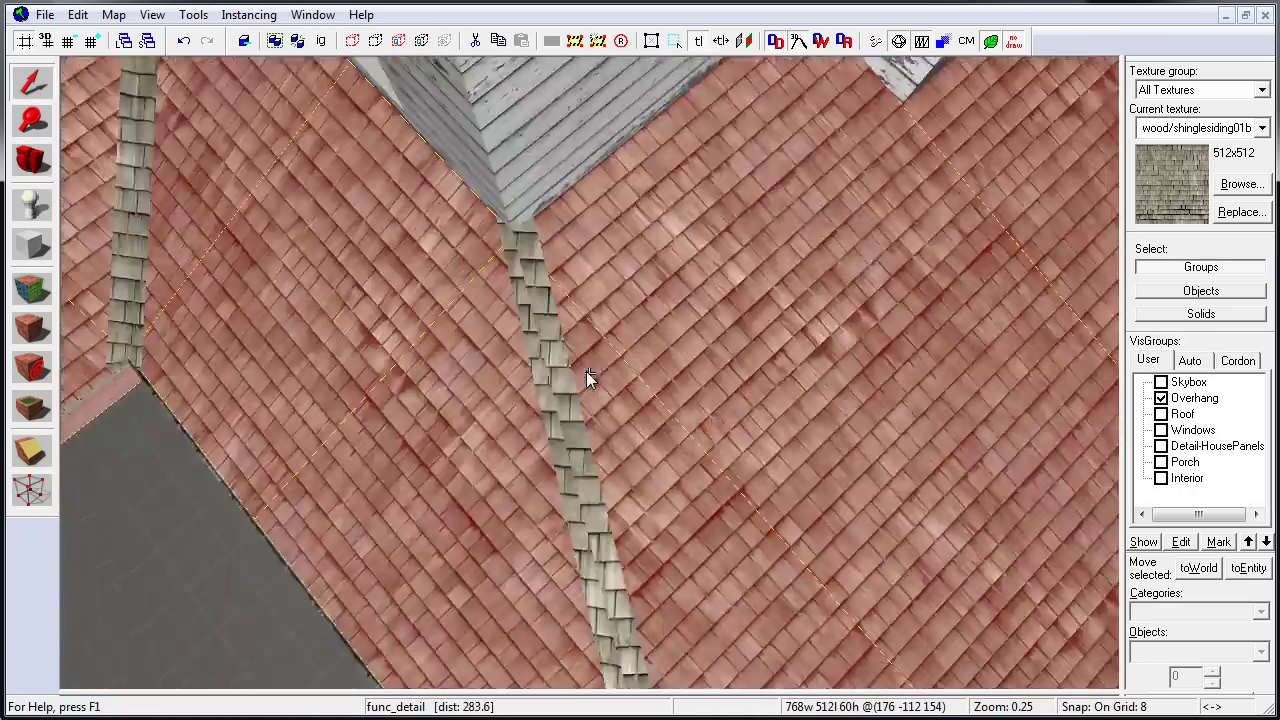
Reopen the ridge strip's texture settings, then pull back to the whole house and open the VisGroup properties
{"action": "left_click", "coordinate": [588, 372]}
{"action": "key", "text": "shift+a"}
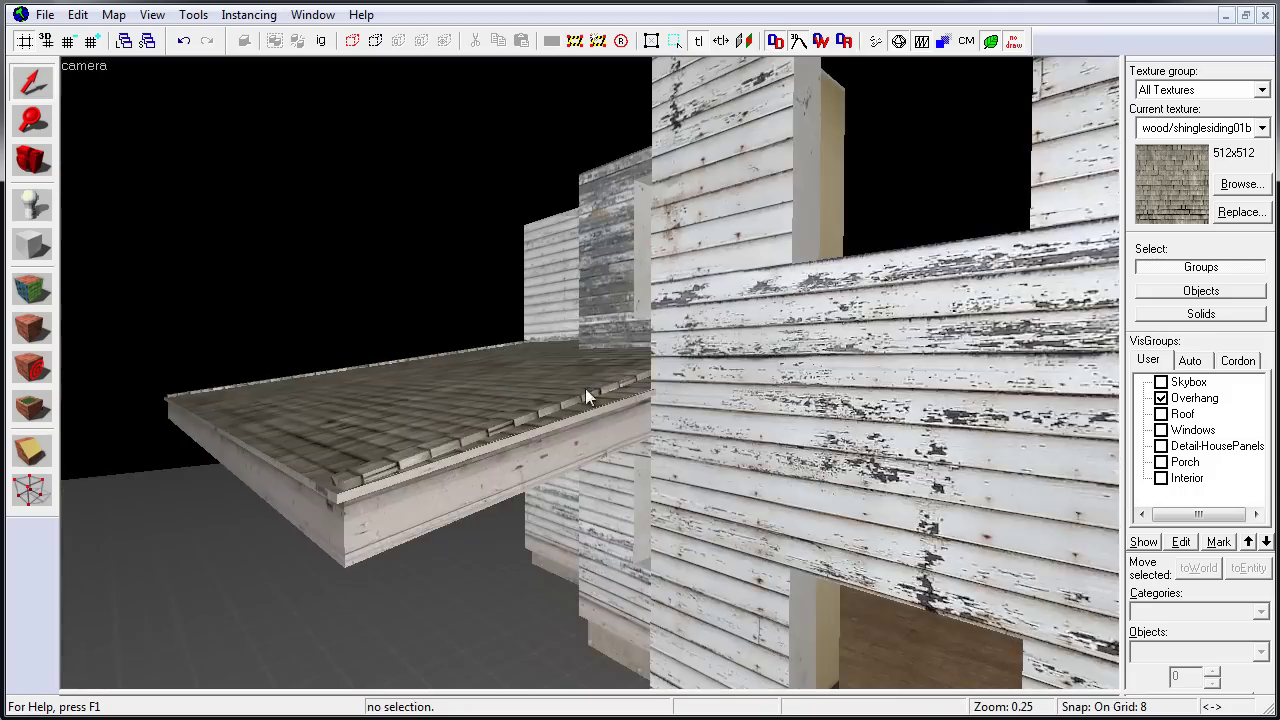
{"action": "key", "text": "s"}
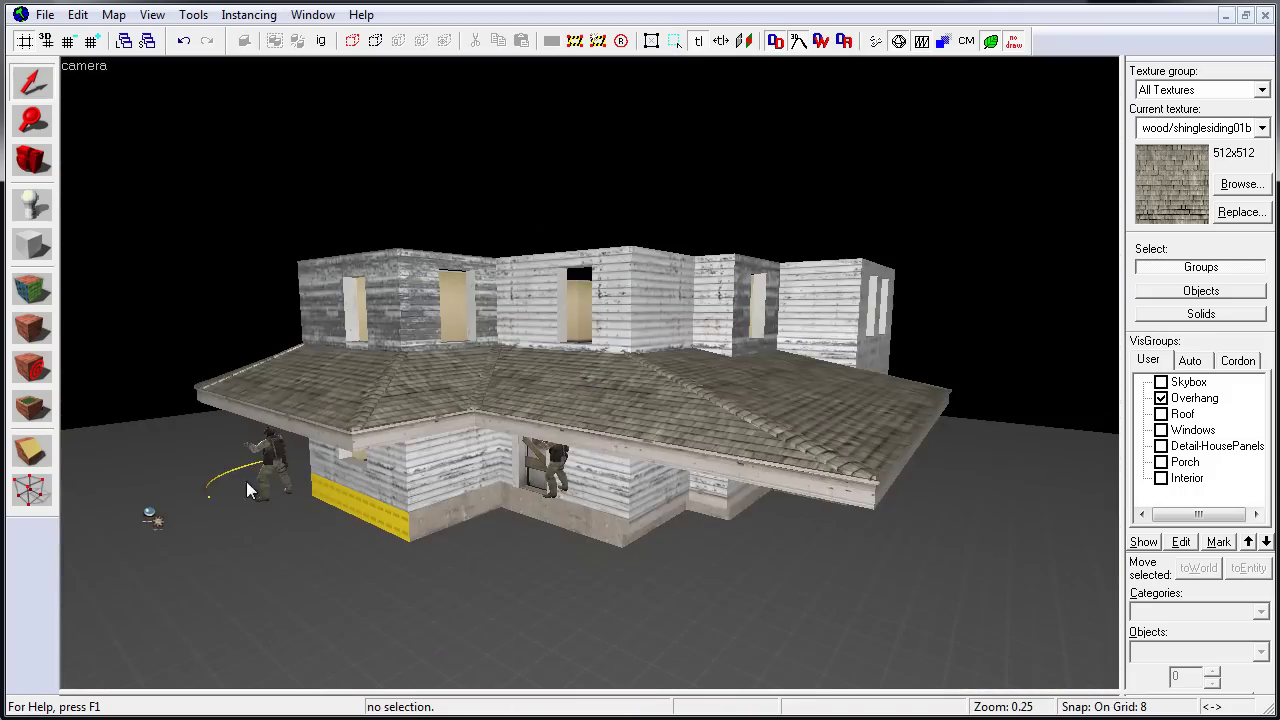
{"action": "double_click", "coordinate": [247, 483]}
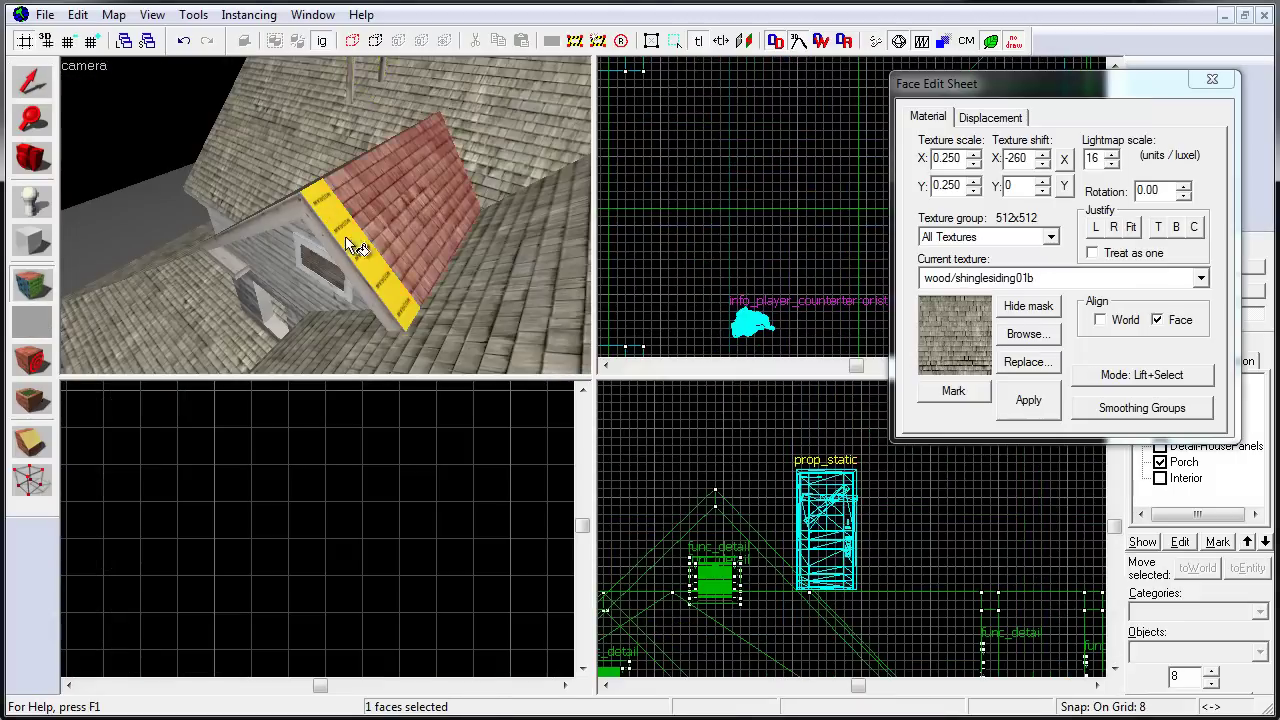
Place prop_static props beside the house and rotate the plywood_02.mdl prop against the wall
{"action": "type", "text": "n/train_cement_"}
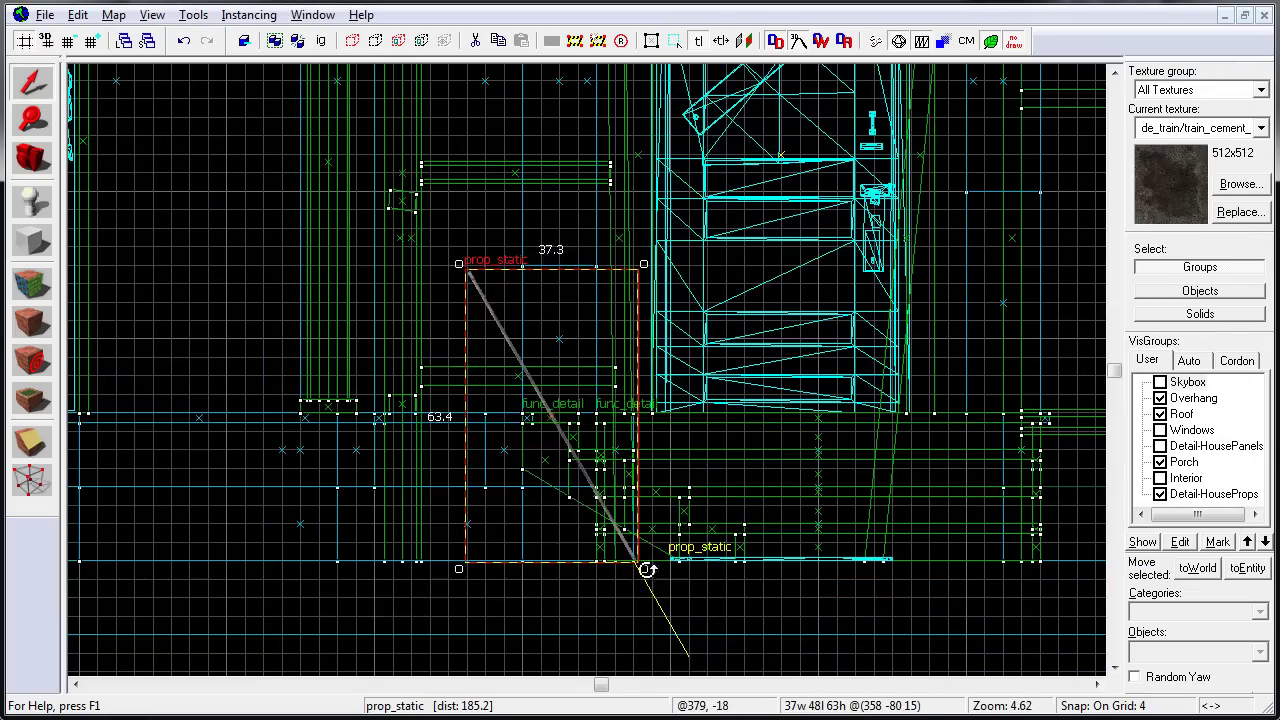
Place a garbage128_composite001a garbage pile beside the house, then browse the 'electr' models
{"action": "key", "text": "shift+z"}
{"action": "key", "text": "shift+z"}
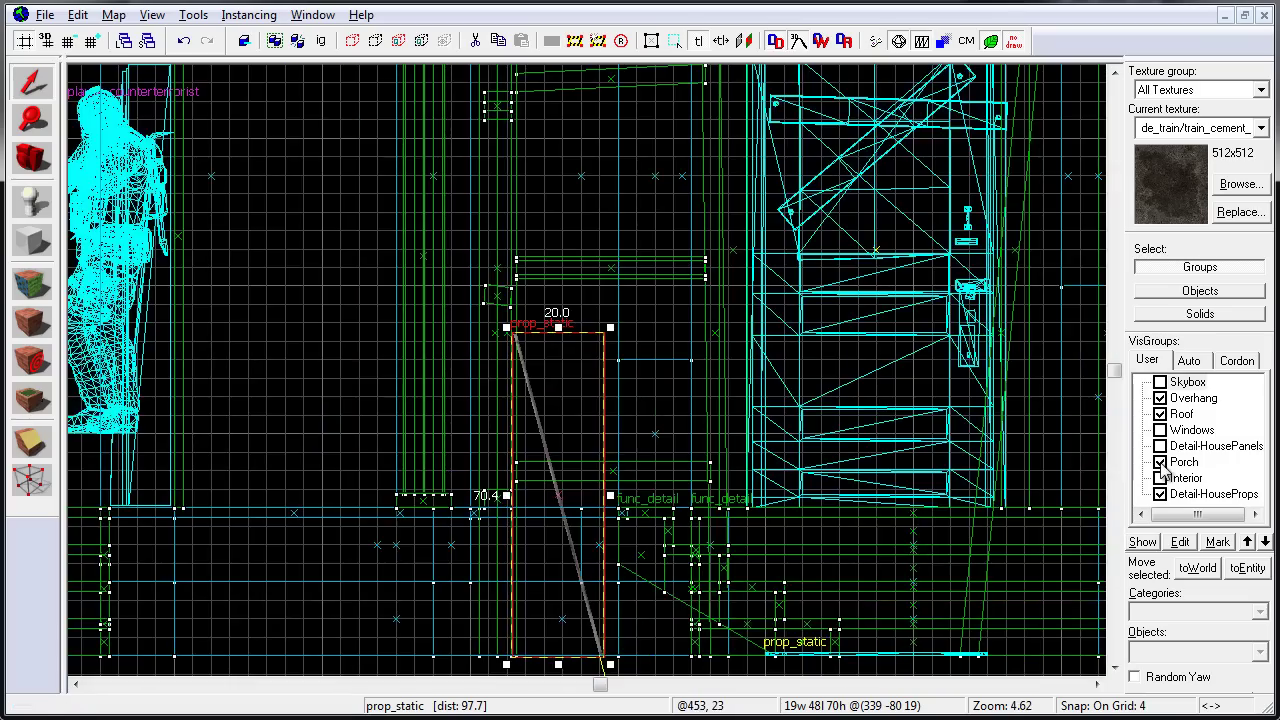
{"action": "key", "text": "shift+z"}
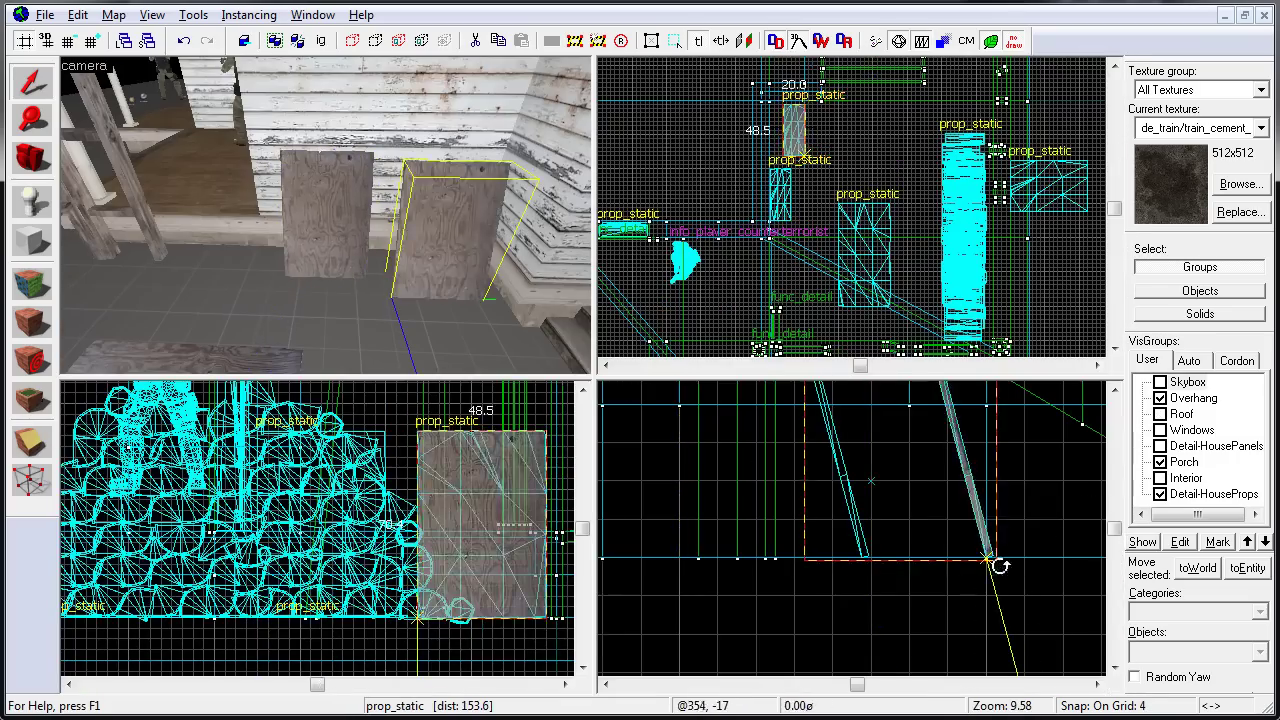
{"action": "key", "text": "shift+z"}
{"action": "scroll", "coordinate": [753, 388], "scroll_direction": "down", "scroll_amount": 4}
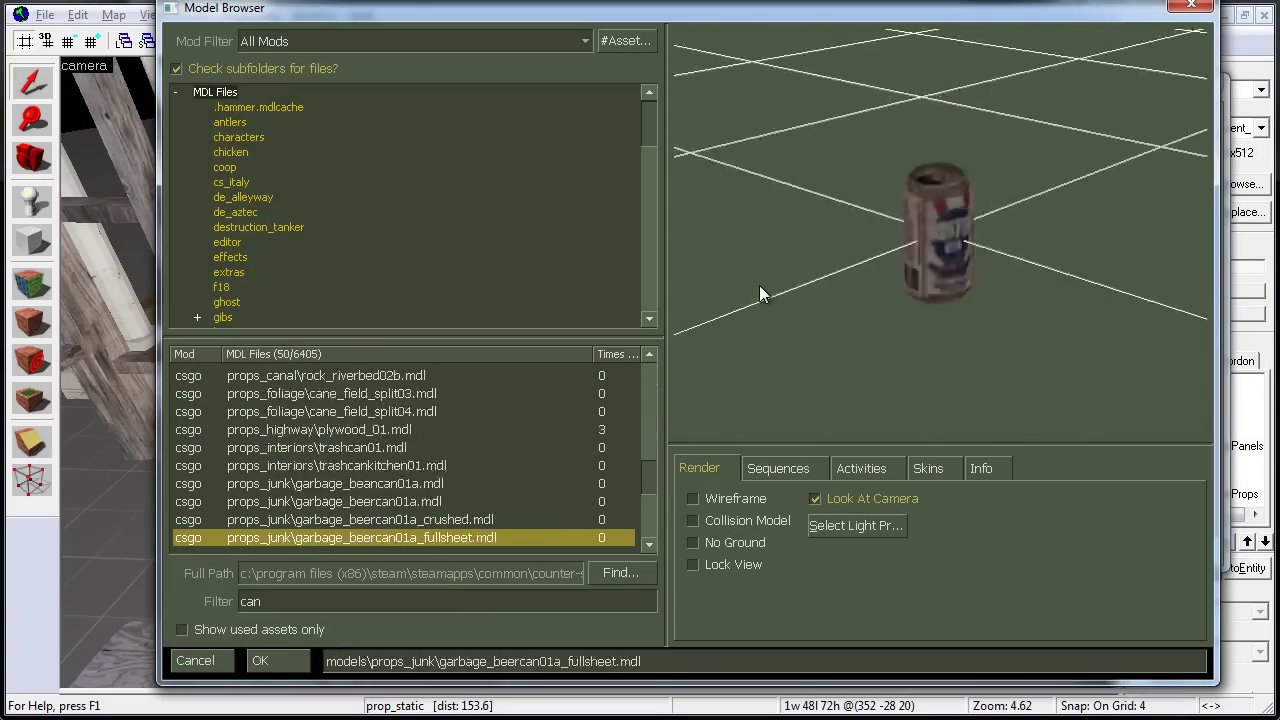
{"action": "left_click", "coordinate": [391, 519]}
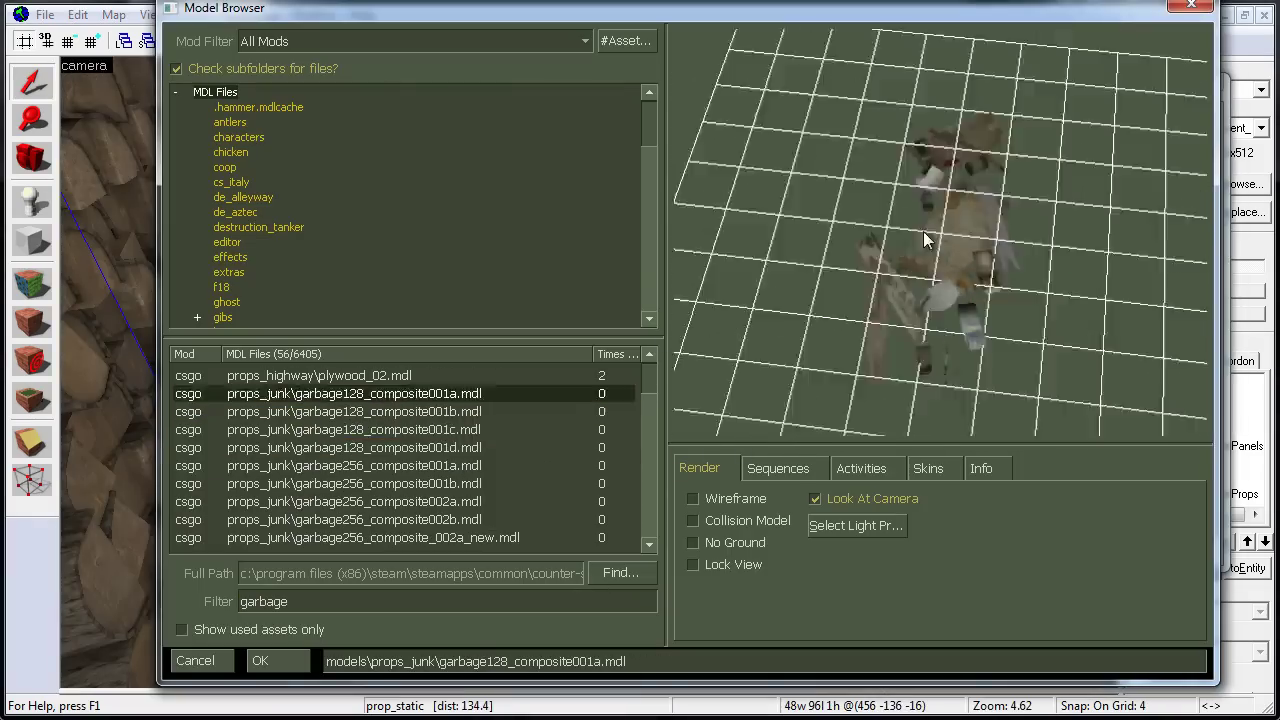
{"action": "key", "text": "Return"}
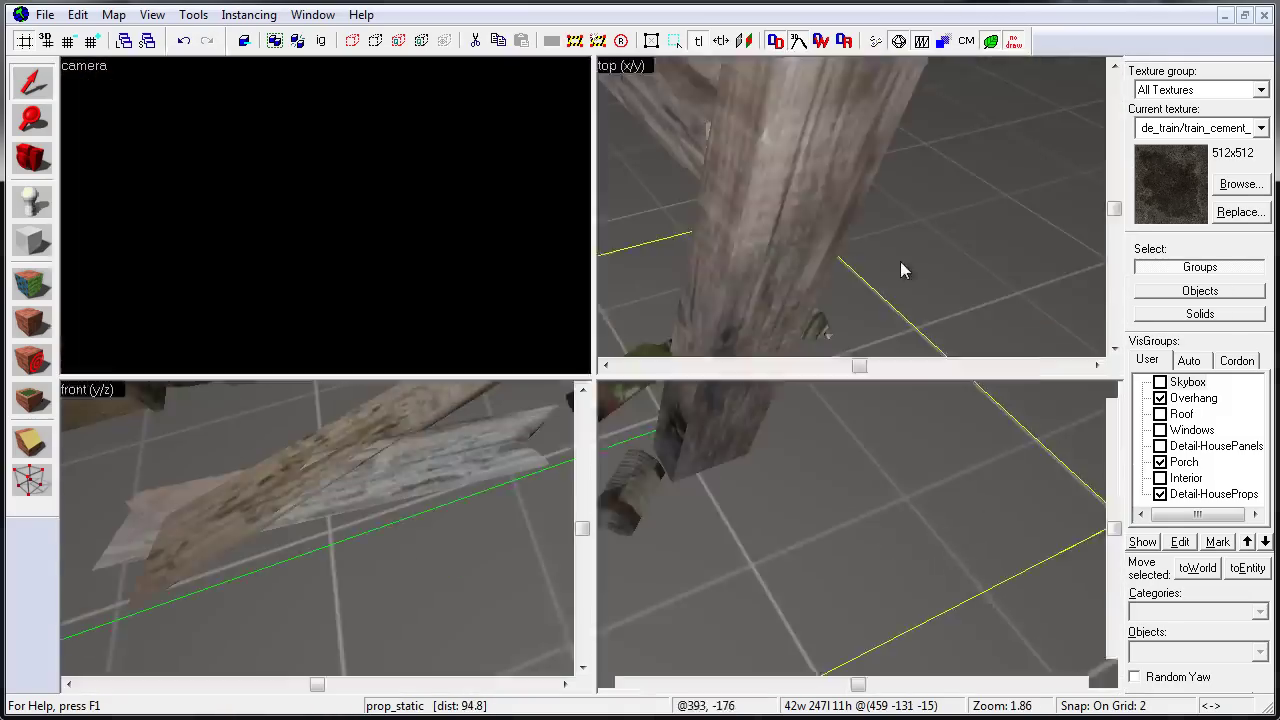
{"action": "scroll", "coordinate": [853, 238], "scroll_direction": "up", "scroll_amount": 3}
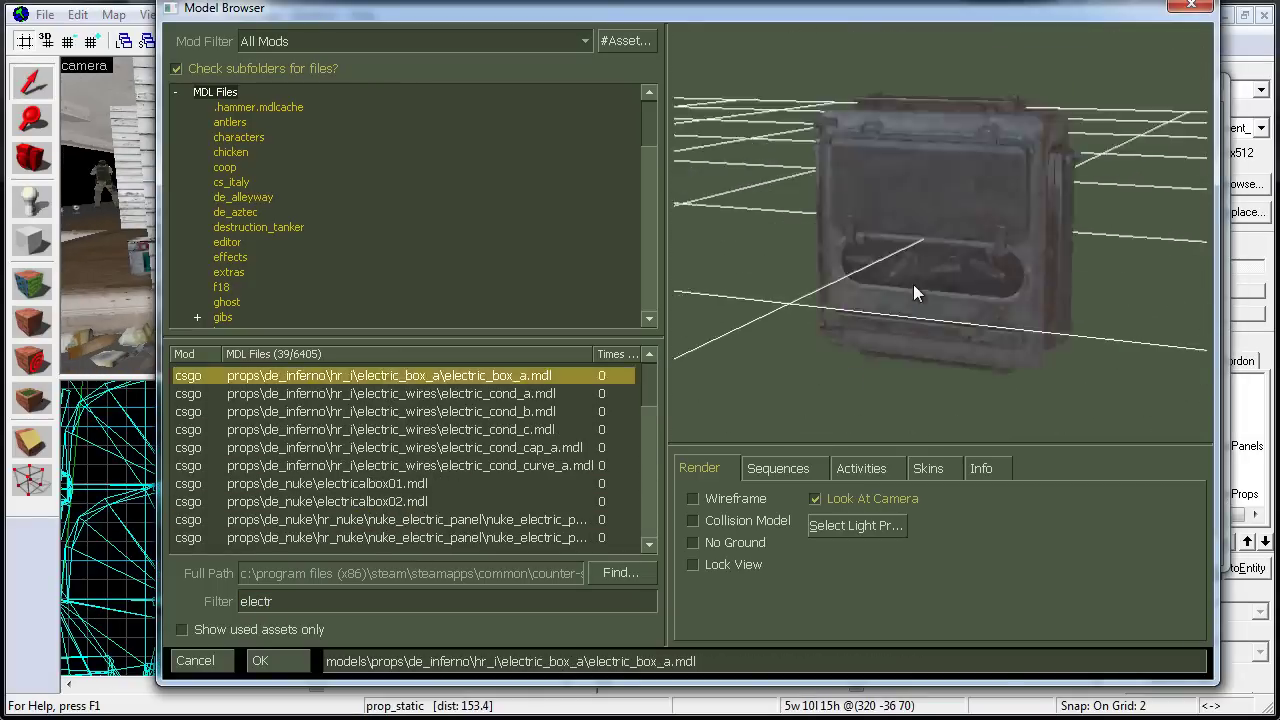
Add cinderblock01a_static and garbage128_composite001a props onto the porch from the Model Browser
{"action": "left_click", "coordinate": [513, 424]}
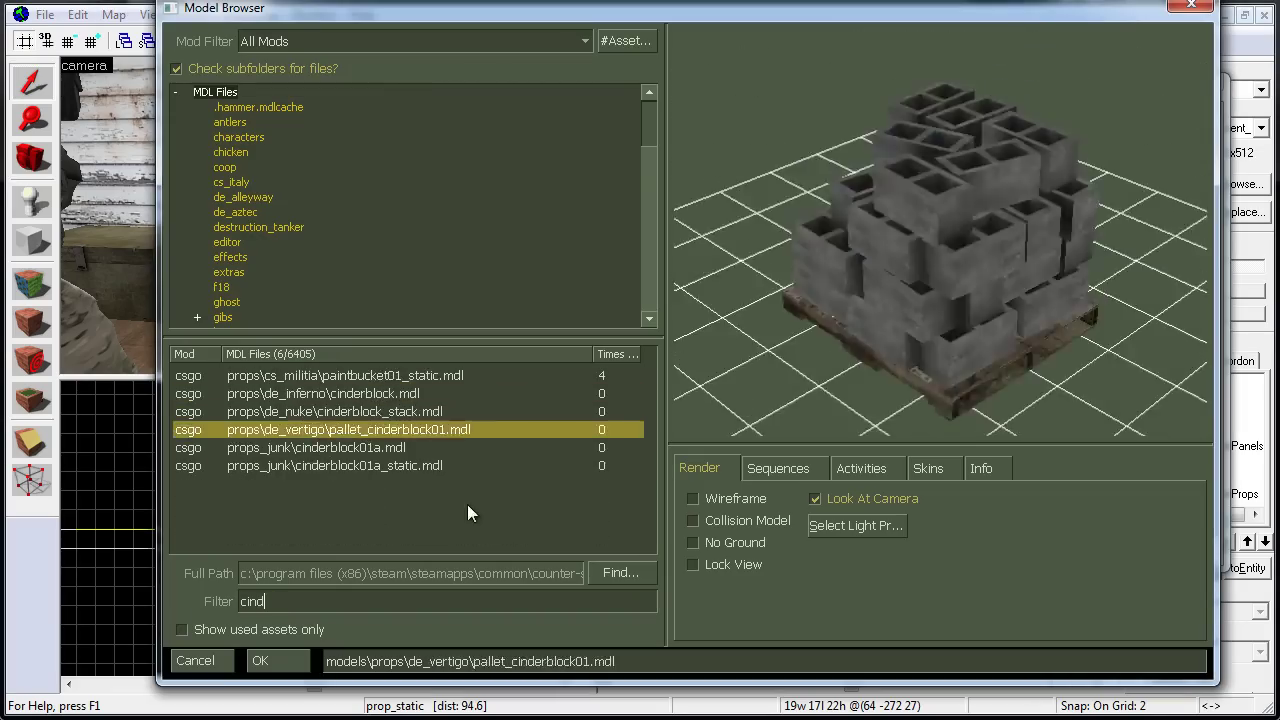
{"action": "left_click", "coordinate": [367, 465]}
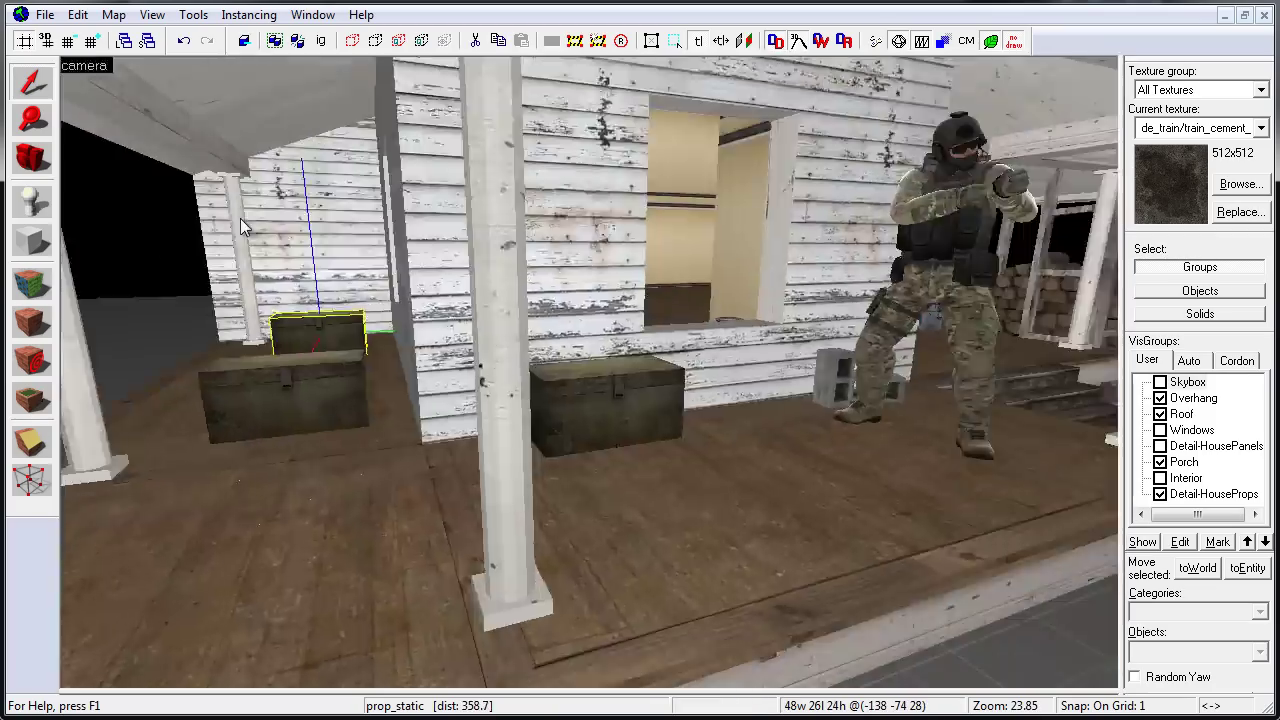
{"action": "left_click", "coordinate": [433, 395]}
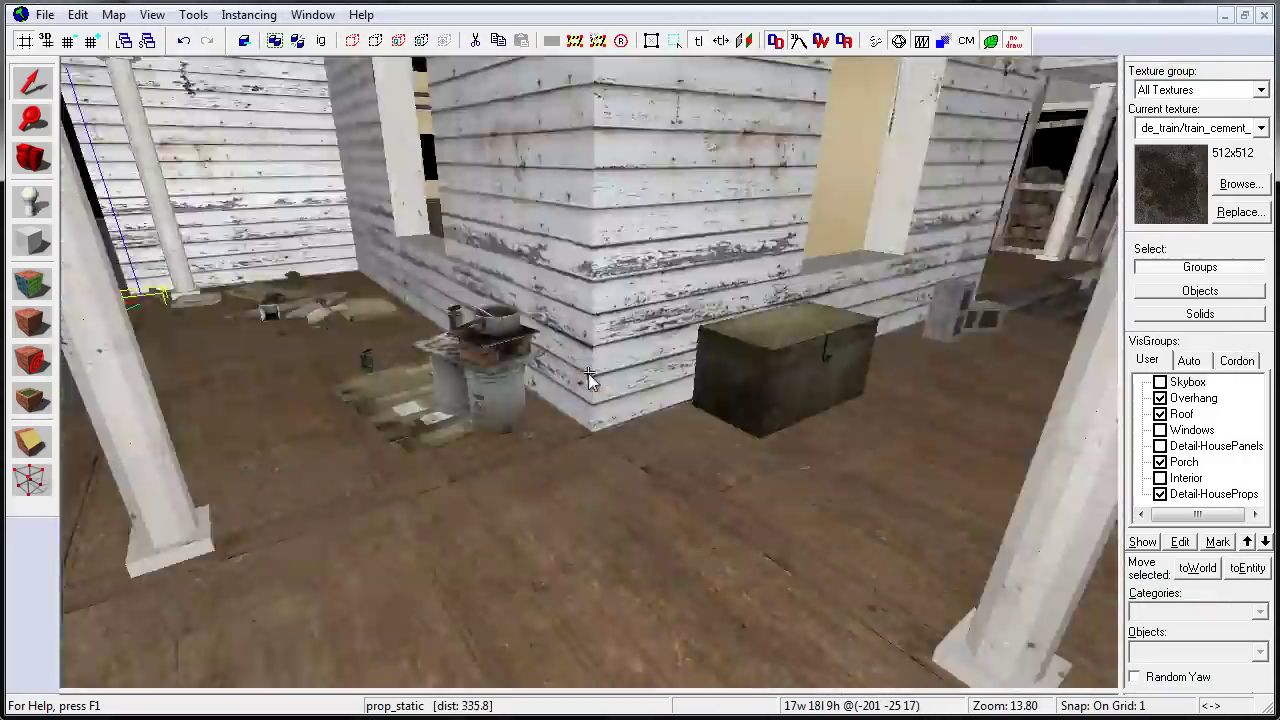
Switch to the full 3D view and scroll the 'decal' textures down to the trashdecal entries
{"action": "key", "text": "s"}
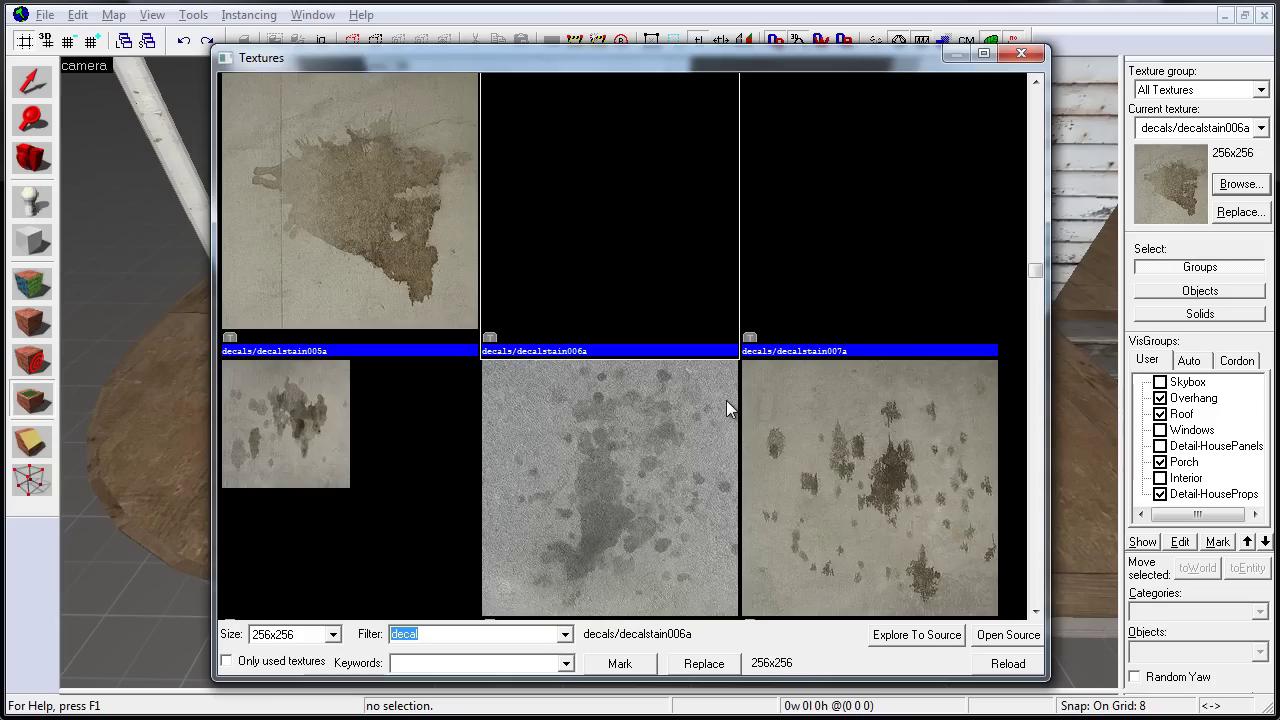
{"action": "scroll", "coordinate": [727, 408], "scroll_direction": "down", "scroll_amount": 15}
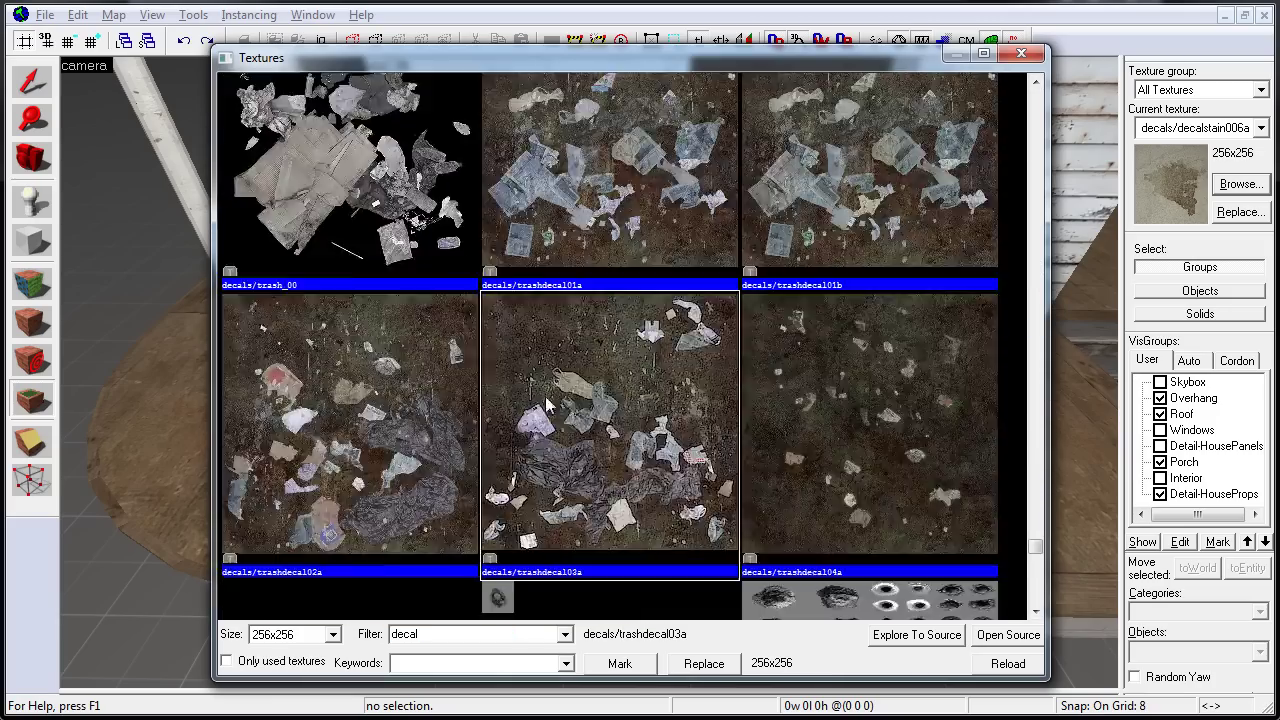
Check the trash overlay's properties, then place a decalstain006a dark stain overlay on the wooden floor
{"action": "scroll", "coordinate": [295, 438], "scroll_direction": "down", "scroll_amount": 3}
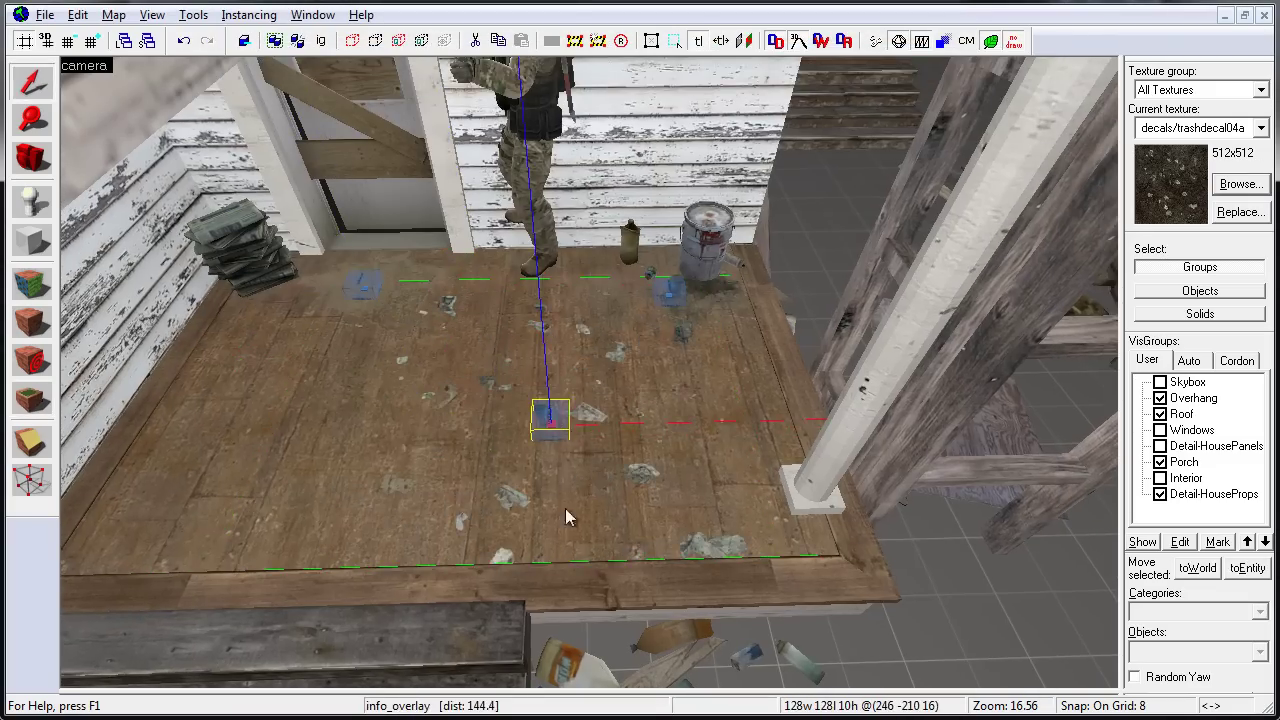
{"action": "key", "text": "alt+Return"}
{"action": "left_click", "coordinate": [1198, 85]}
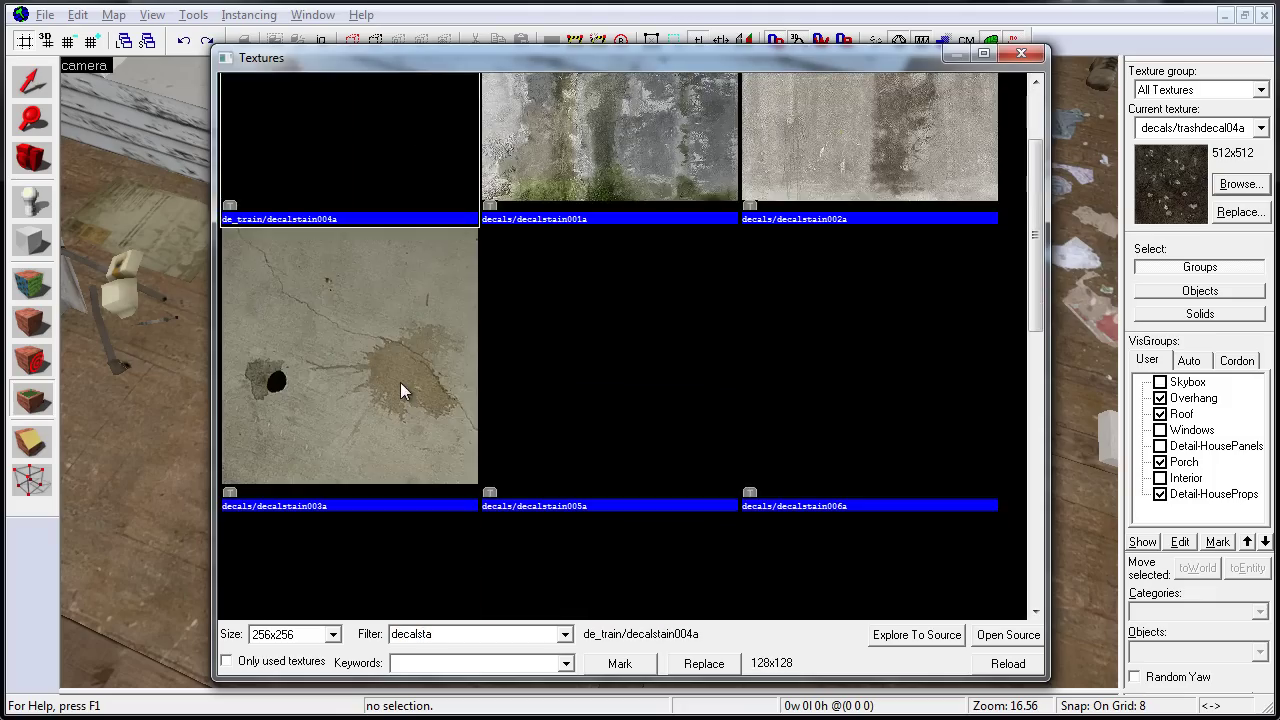
{"action": "double_click", "coordinate": [604, 388]}
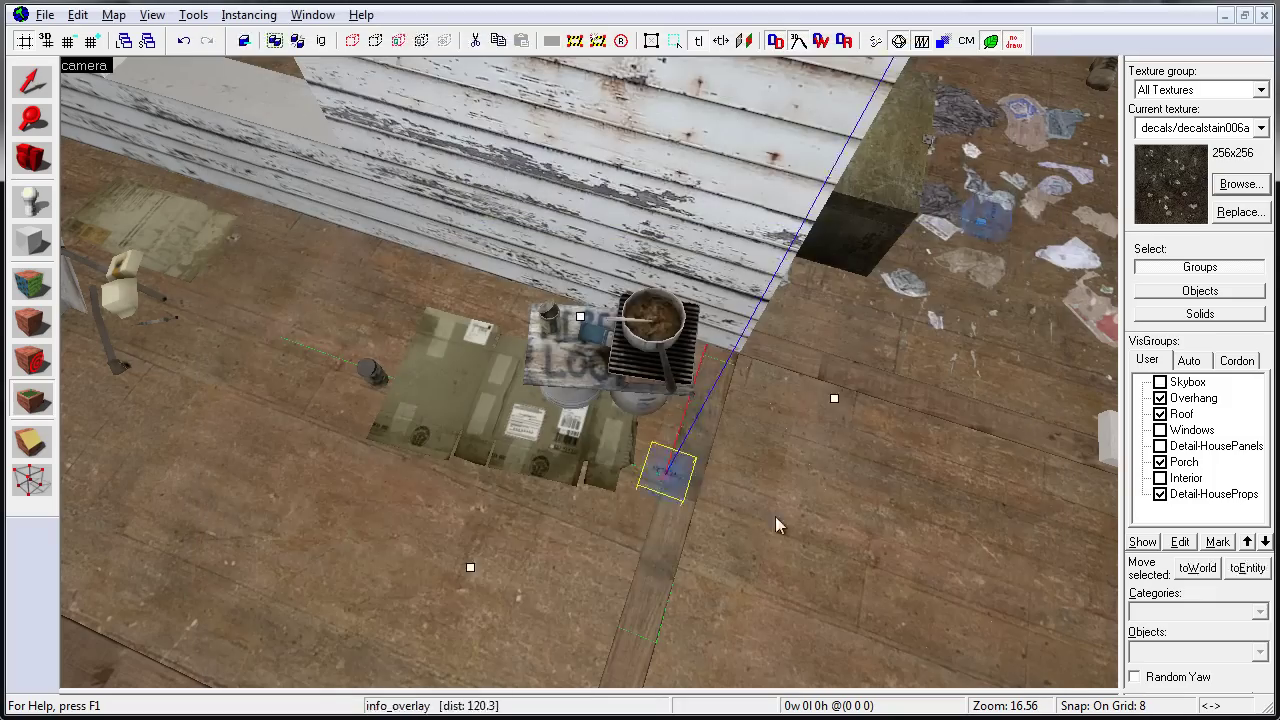
{"action": "left_click", "coordinate": [659, 495]}
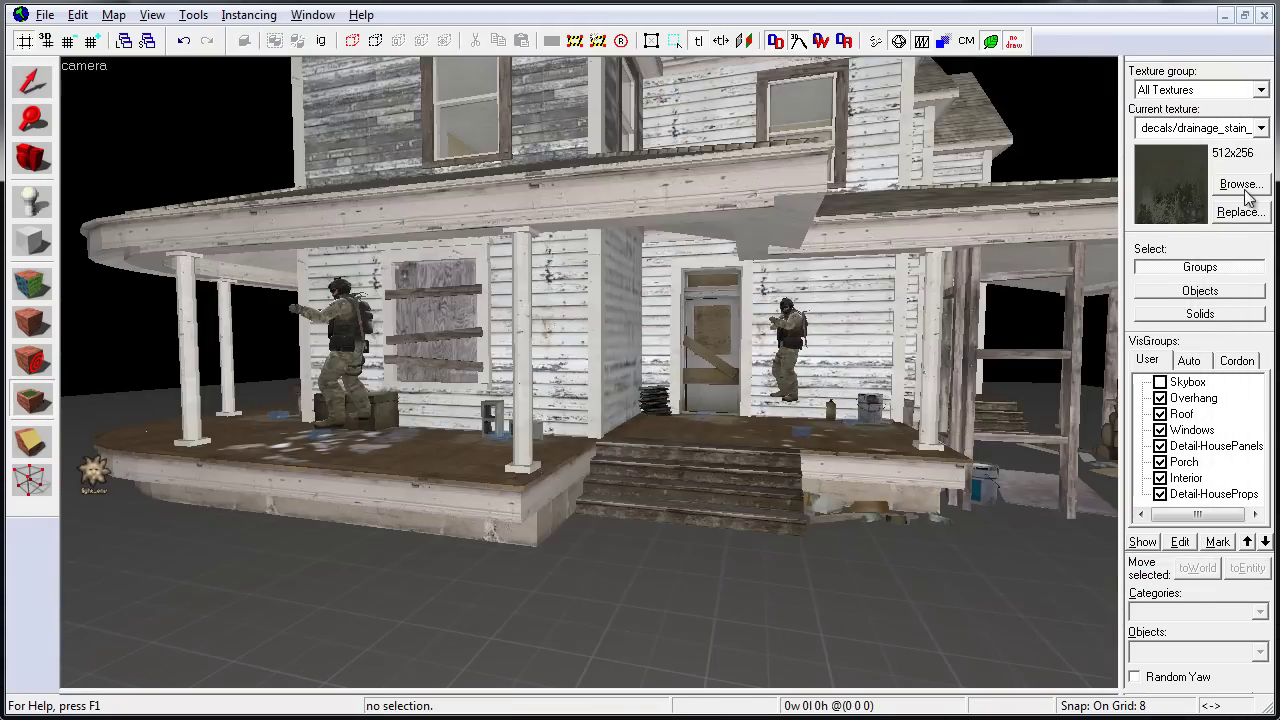
Make de_train/train_cement_main_01 the current texture from the full texture browser
{"action": "left_click", "coordinate": [1240, 184]}
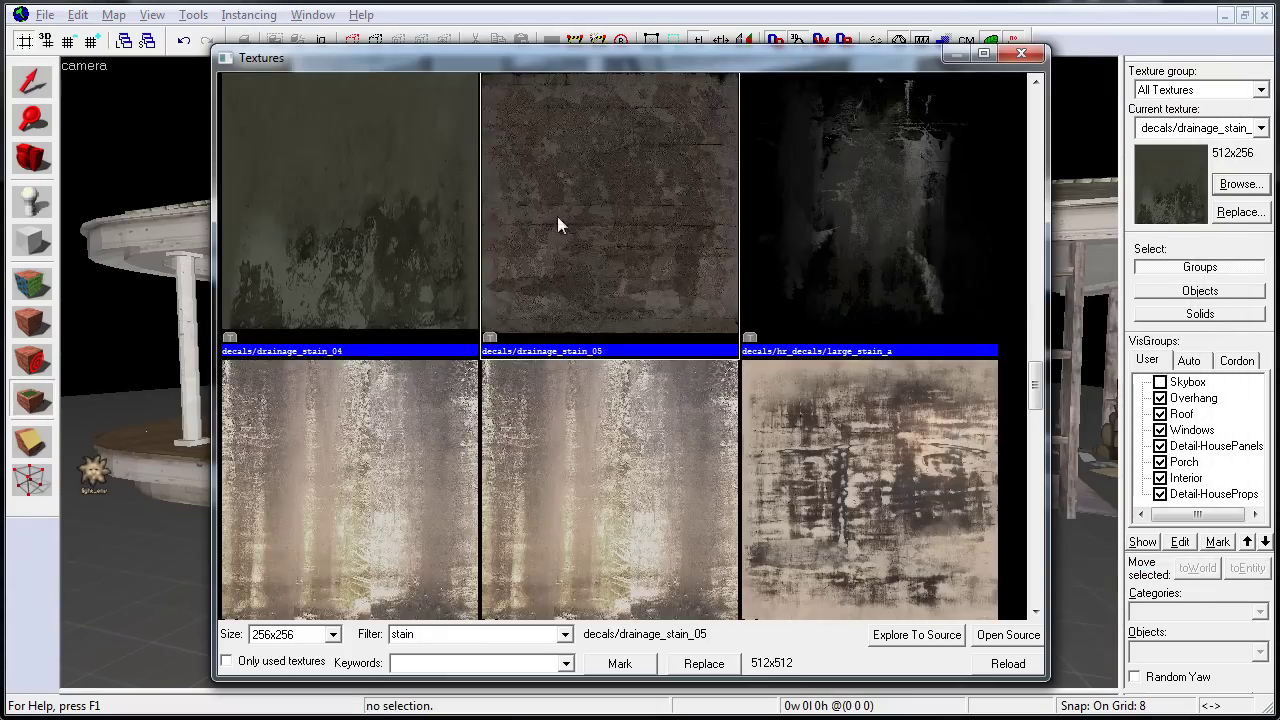
{"action": "scroll", "coordinate": [578, 417], "scroll_direction": "down", "scroll_amount": 6}
{"action": "left_click", "coordinate": [591, 392]}
{"action": "double_click", "coordinate": [591, 392]}
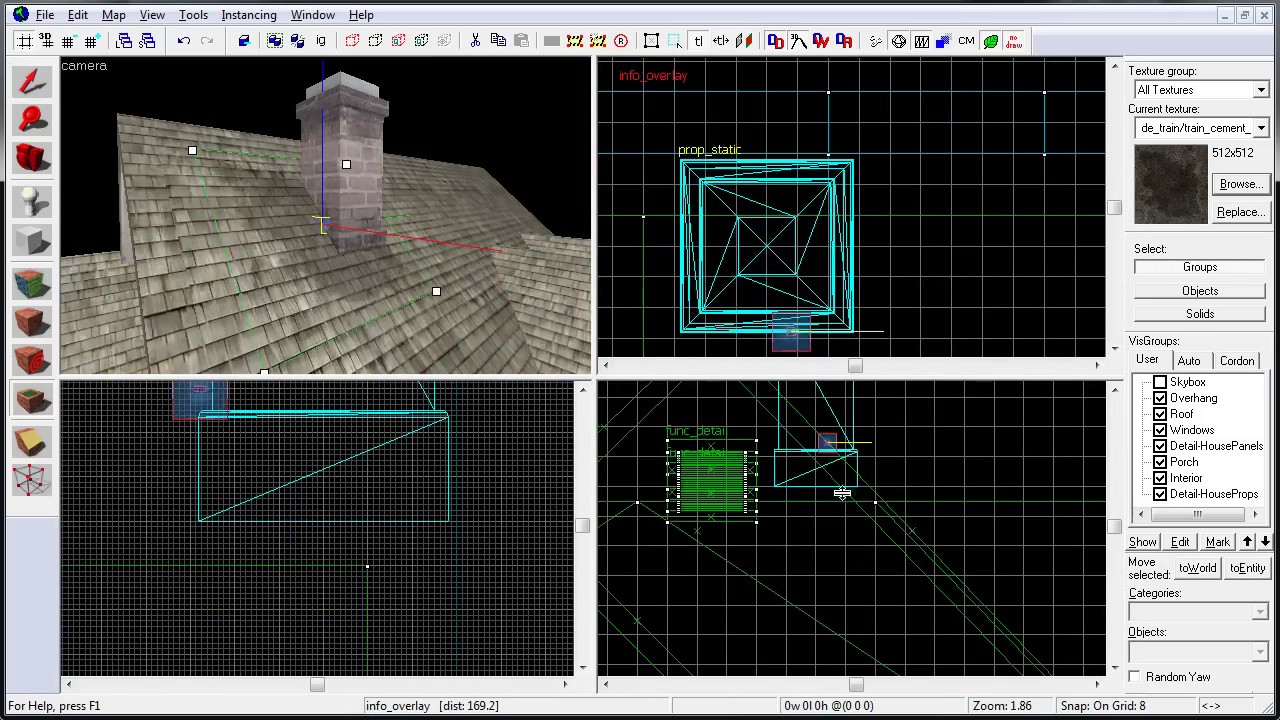
Zoom to the selected overlay, select the house roof, and bring up the stain decals
{"action": "key", "text": "ctrl+e"}
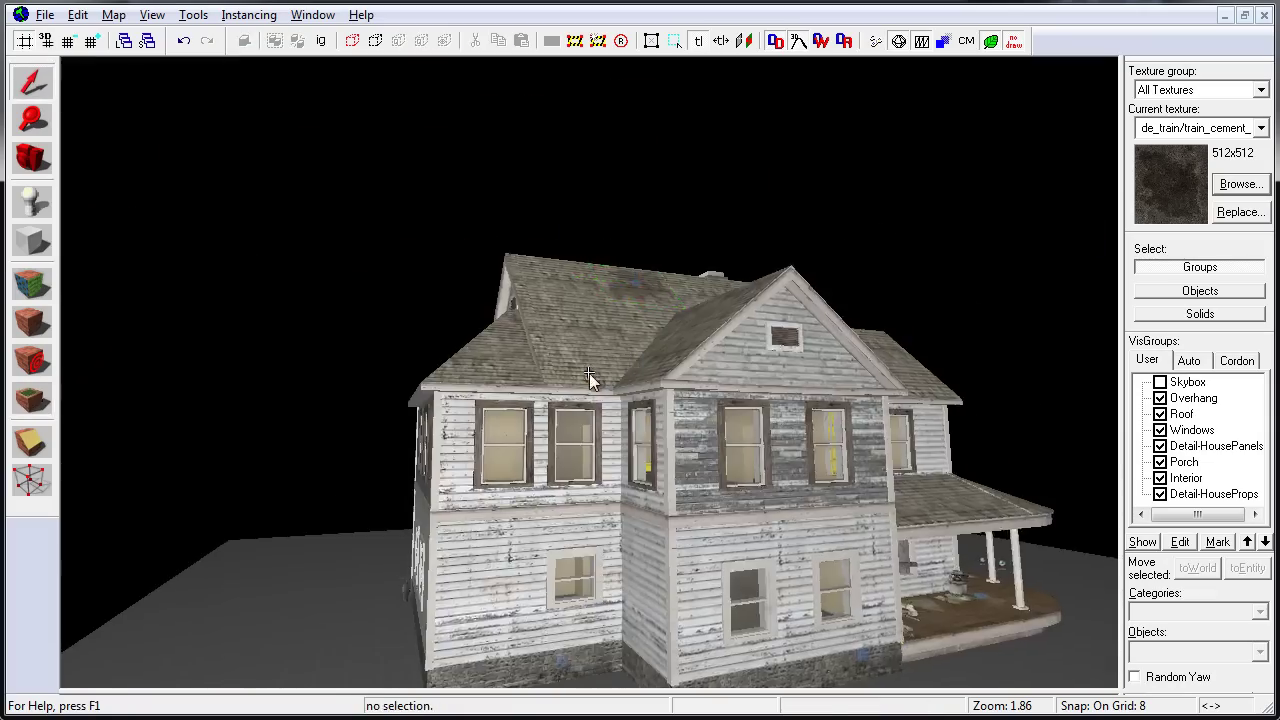
{"action": "left_click", "coordinate": [538, 360]}
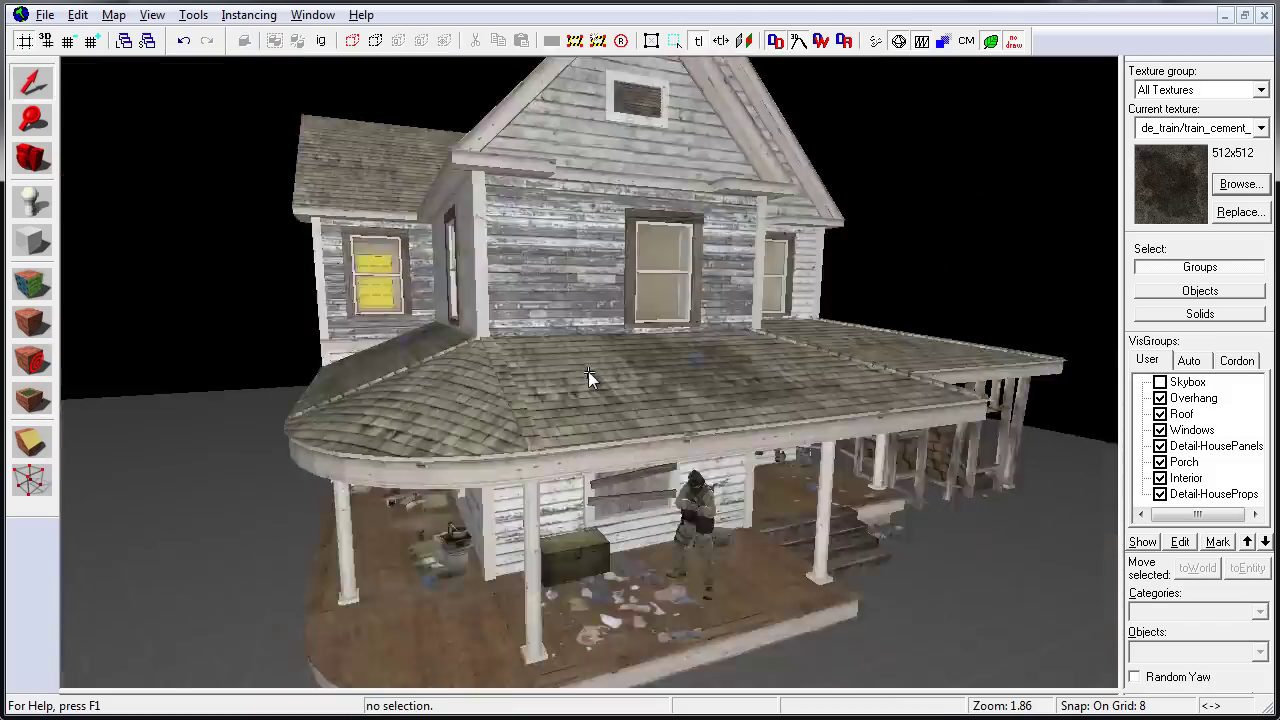
{"action": "left_click", "coordinate": [1240, 184]}
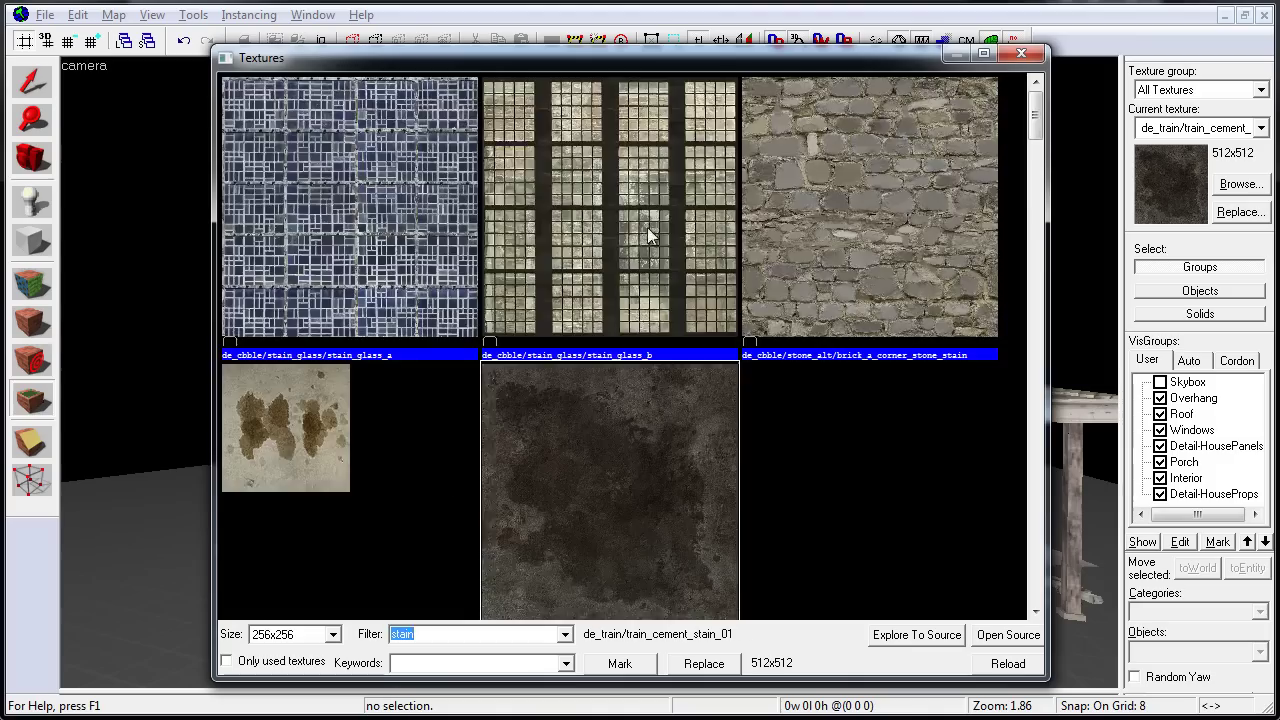
Pick decalstain012a, undo the stain placed on the gable, and select the lower-wall stain overlay
{"action": "scroll", "coordinate": [648, 236], "scroll_direction": "down", "scroll_amount": 5}
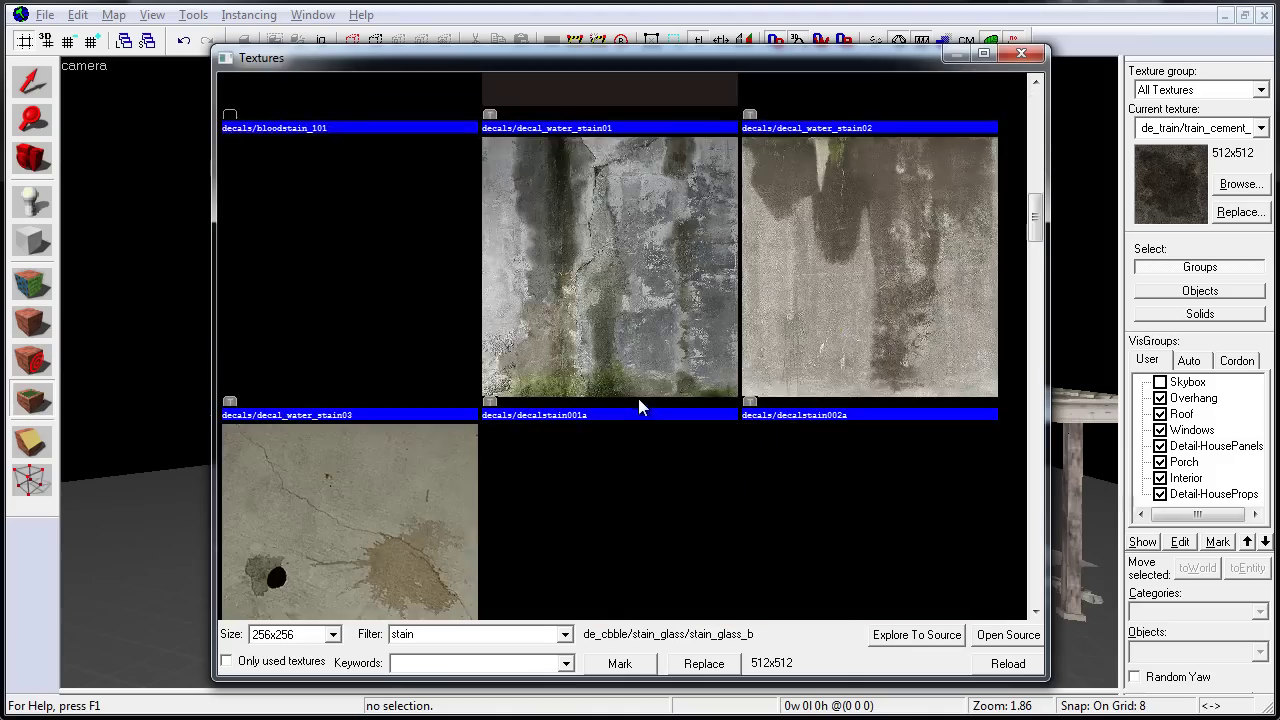
{"action": "double_click", "coordinate": [846, 337]}
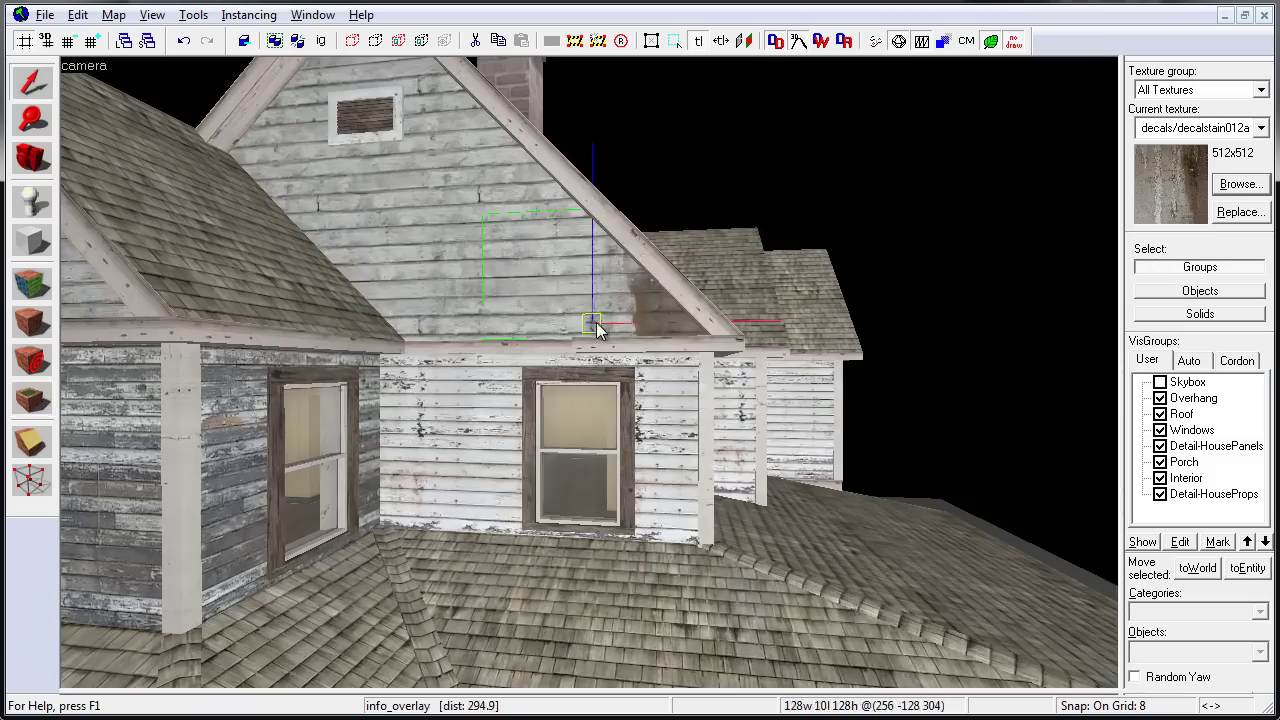
{"action": "key", "text": "ctrl+z"}
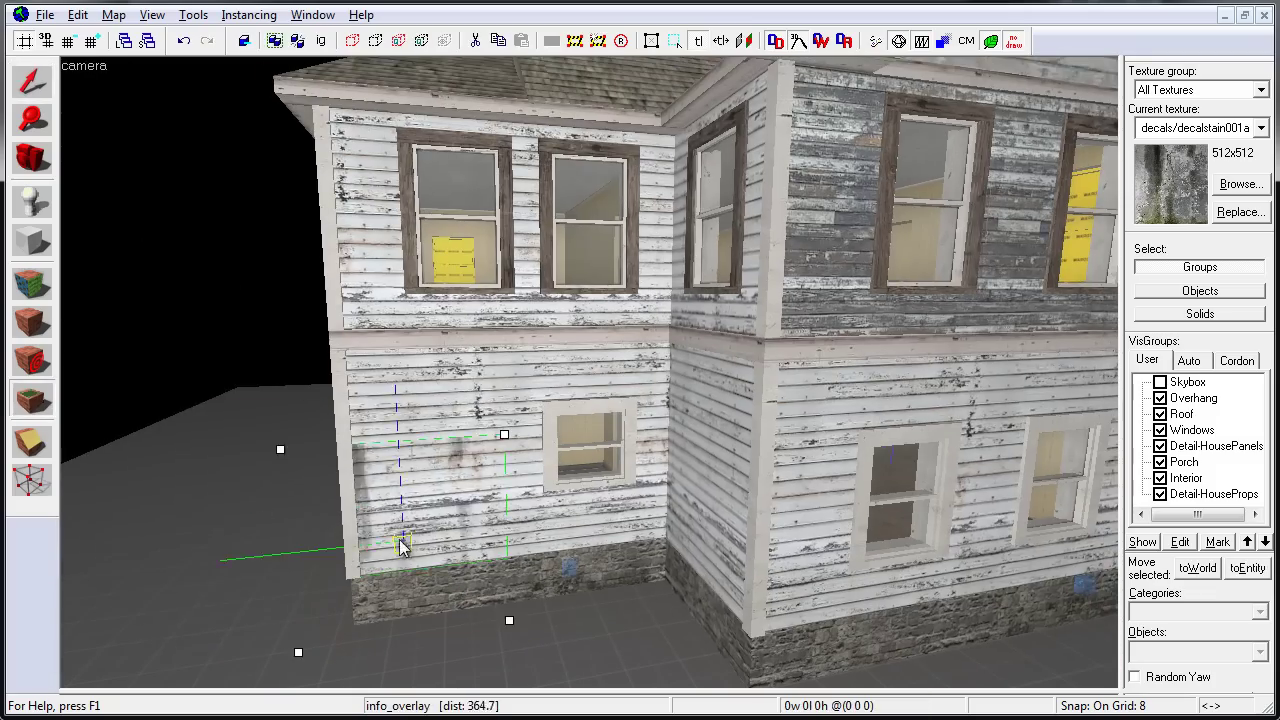
{"action": "key", "text": "shift+z"}
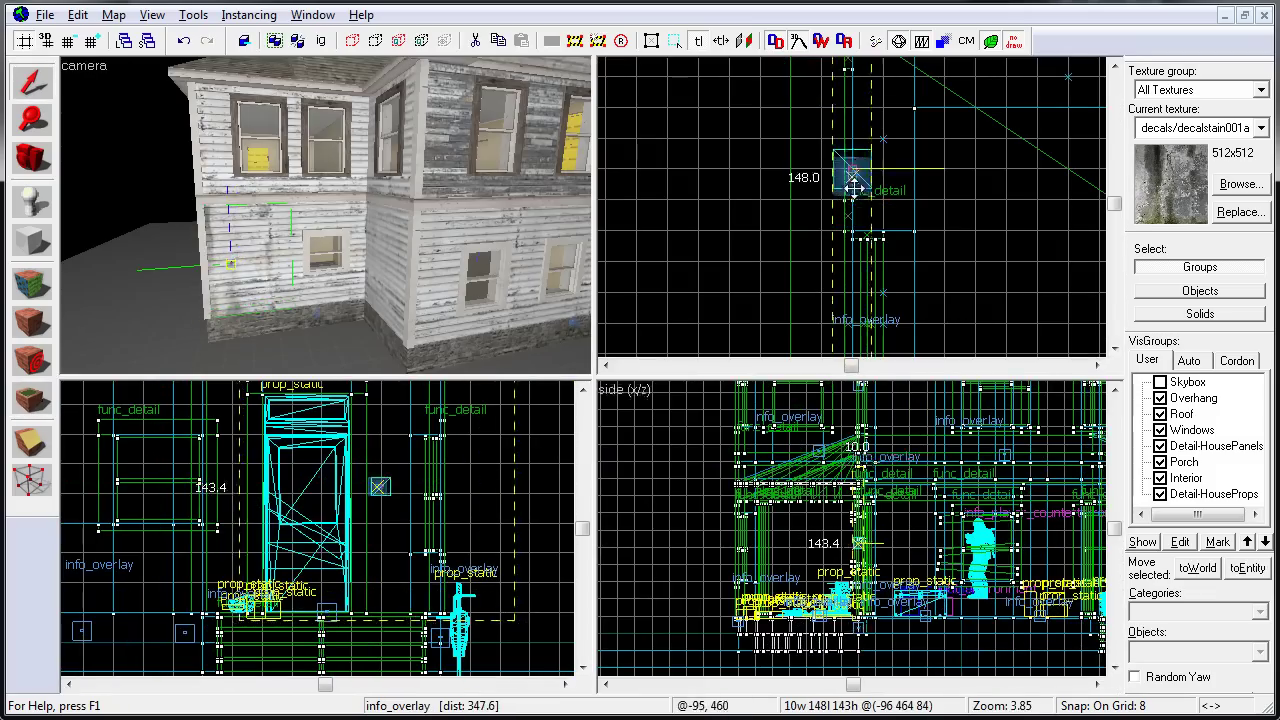
{"action": "left_click", "coordinate": [310, 487]}
{"action": "key", "text": "shift+z"}
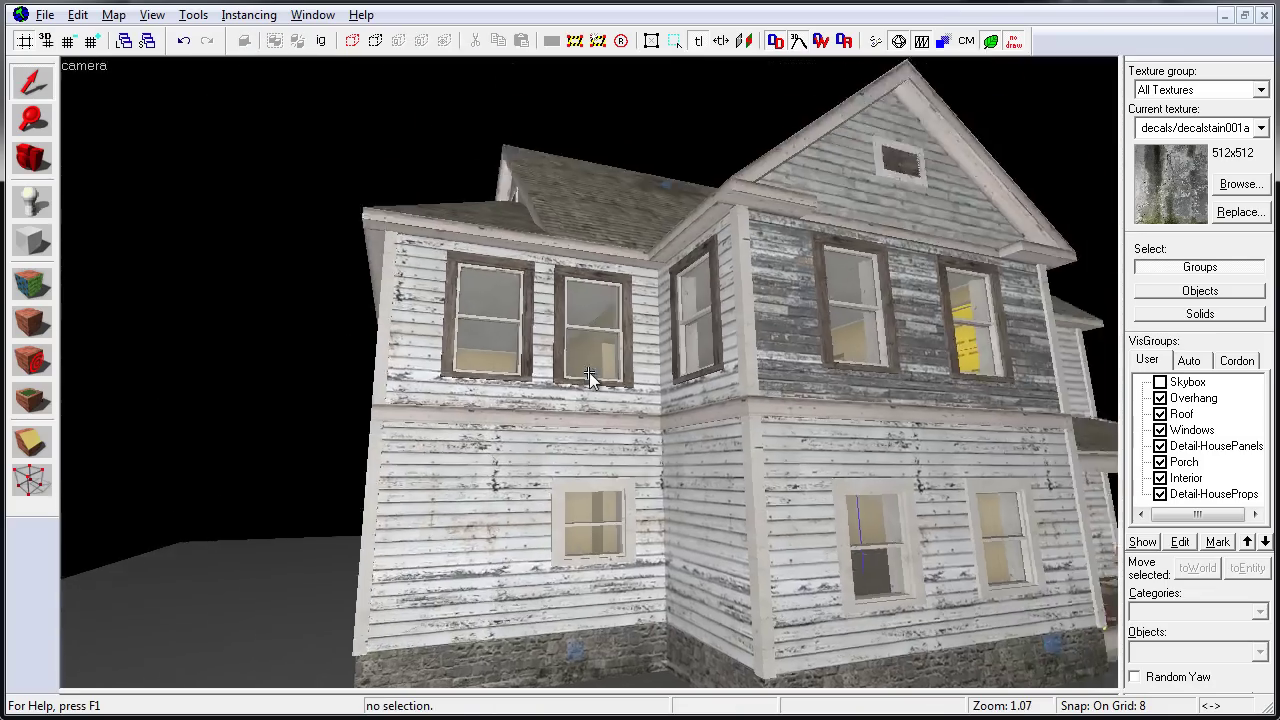
{"action": "key", "text": "shift+a"}
{"action": "left_click", "coordinate": [1188, 41]}
Place a decalstain002a drainage stain overlay higher up the wall and check its properties
{"action": "left_click", "coordinate": [1240, 184]}
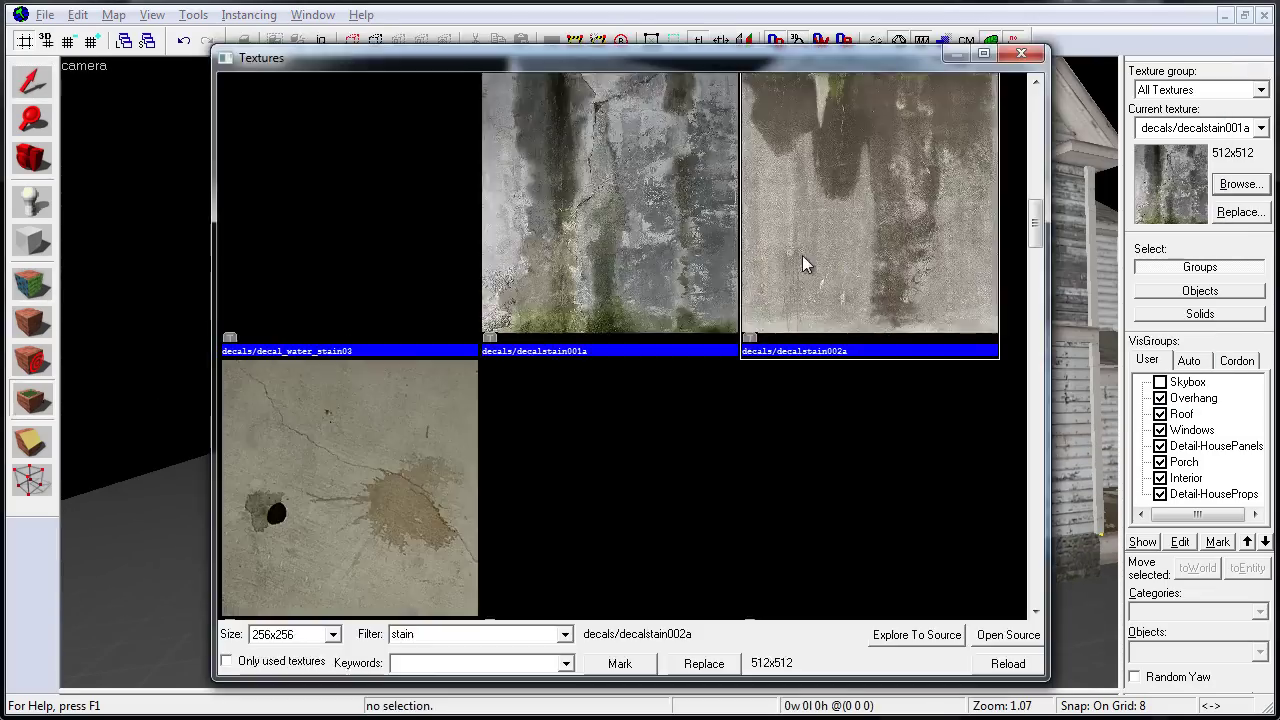
{"action": "double_click", "coordinate": [802, 255]}
{"action": "left_click", "coordinate": [481, 428]}
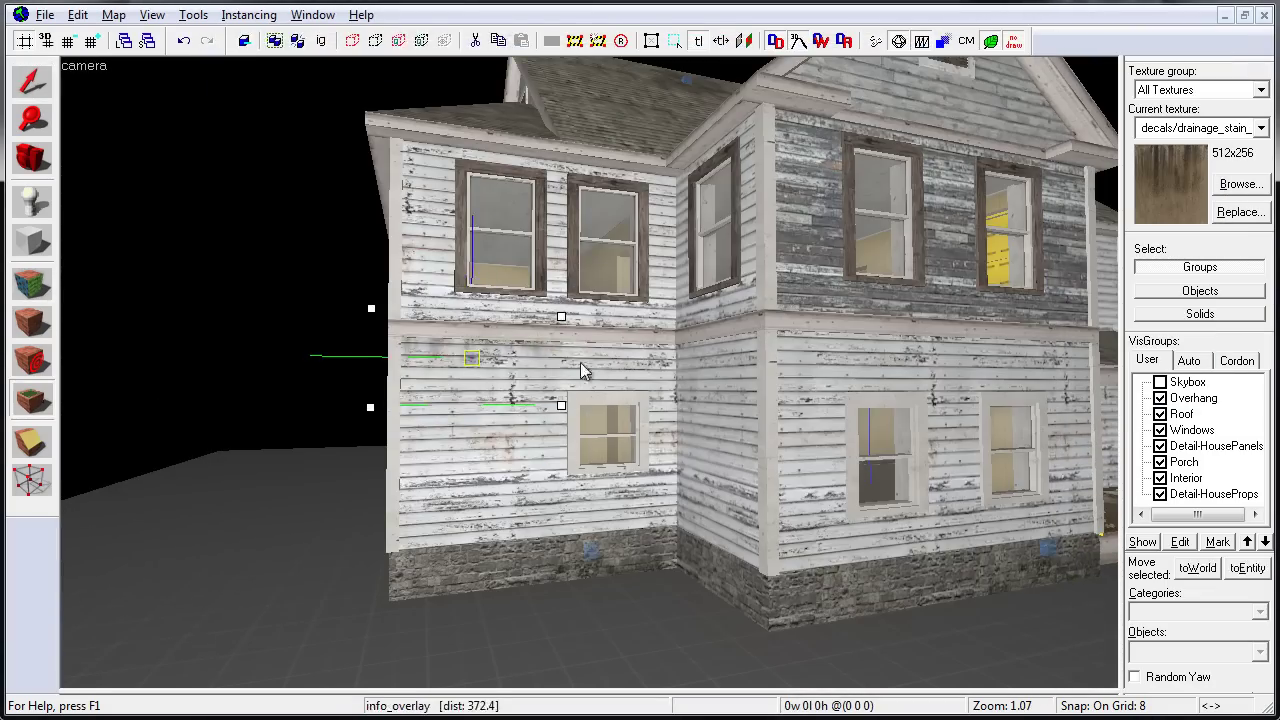
{"action": "left_click", "coordinate": [585, 371]}
{"action": "scroll", "coordinate": [520, 350], "scroll_direction": "up", "scroll_amount": 5}
{"action": "key", "text": "shift+z"}
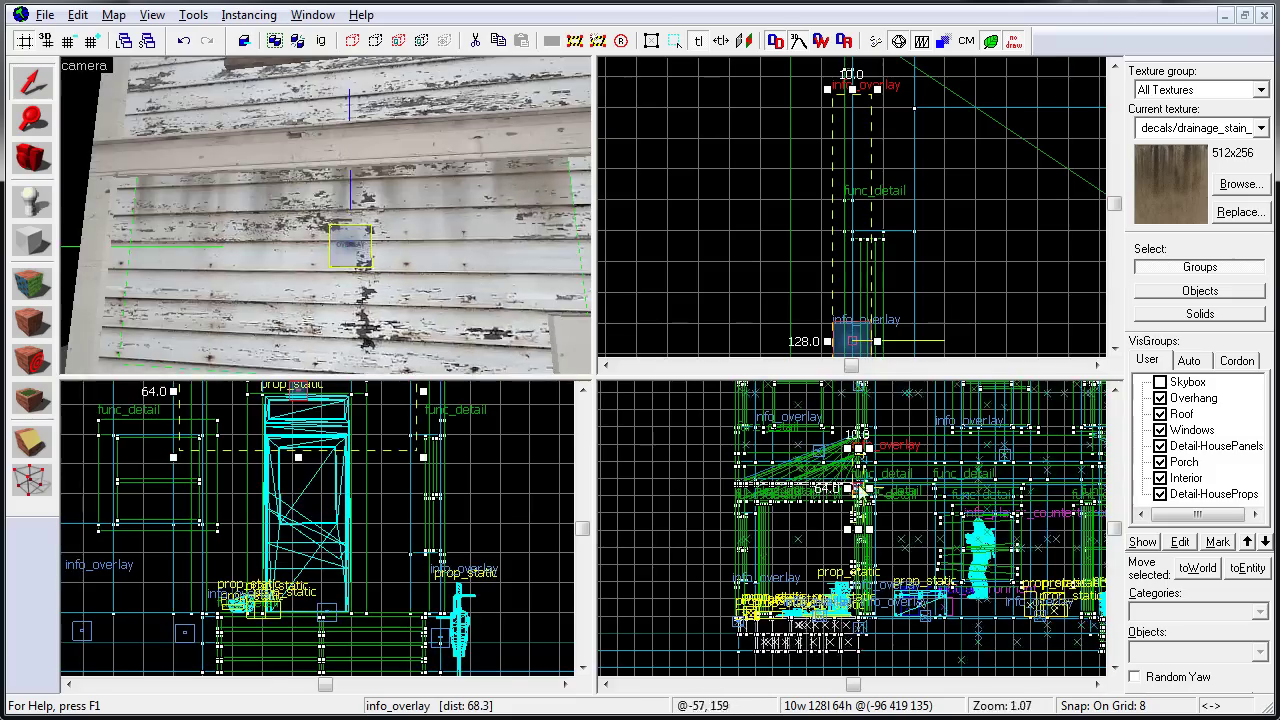
{"action": "key", "text": "alt+Return"}
{"action": "key", "text": "Escape"}
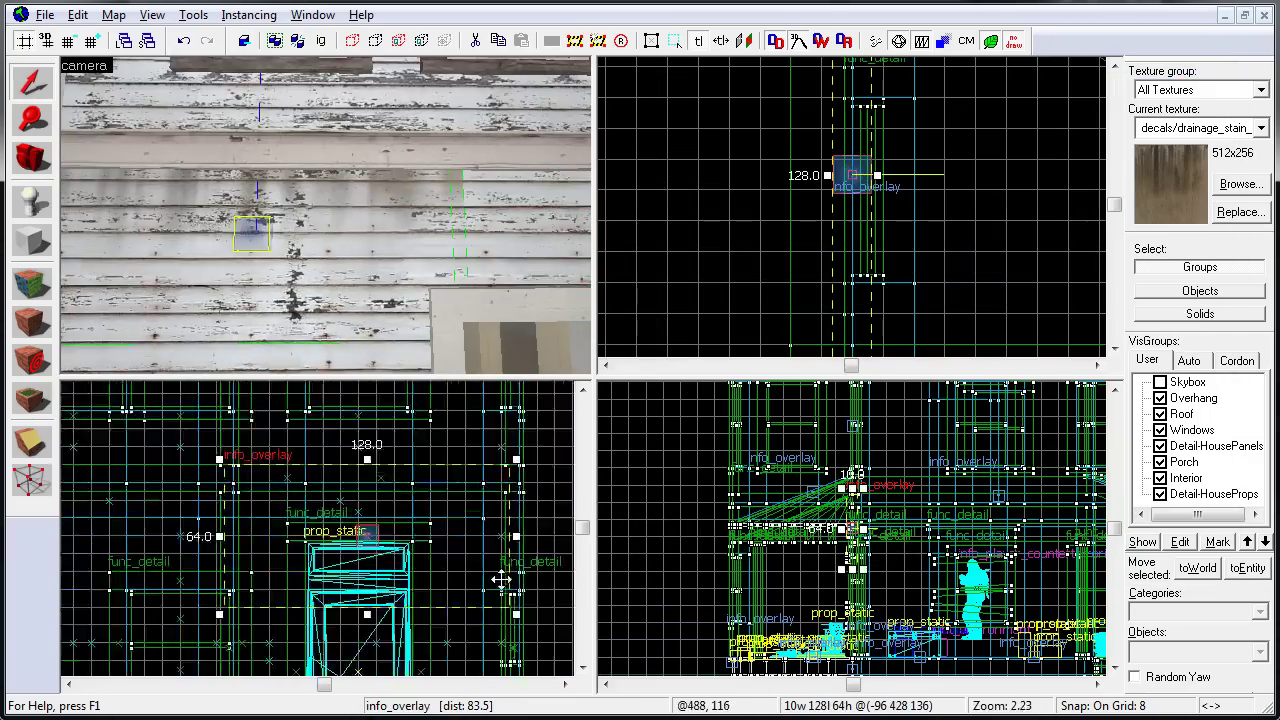
{"action": "scroll", "coordinate": [501, 578], "scroll_direction": "down", "scroll_amount": 2}
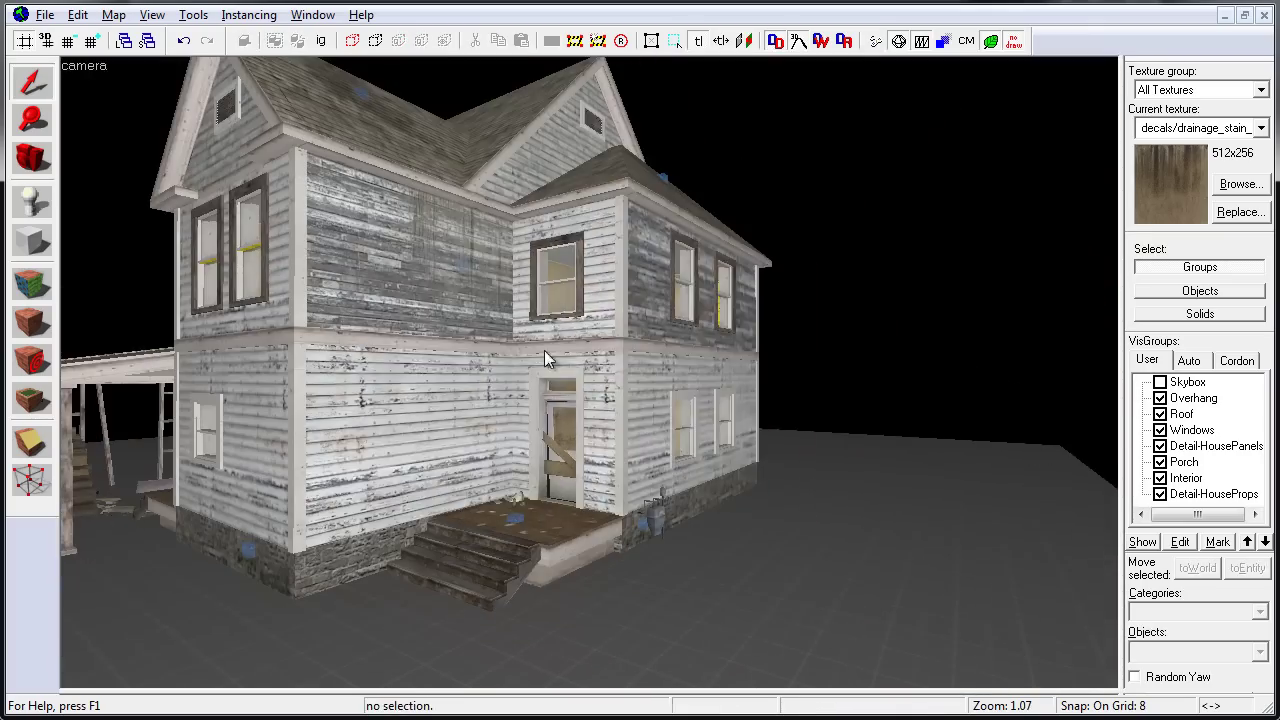
Launch the map in CS:GO and walk the porch, side facade, gas meter and corners
{"action": "left_click", "coordinate": [778, 476]}
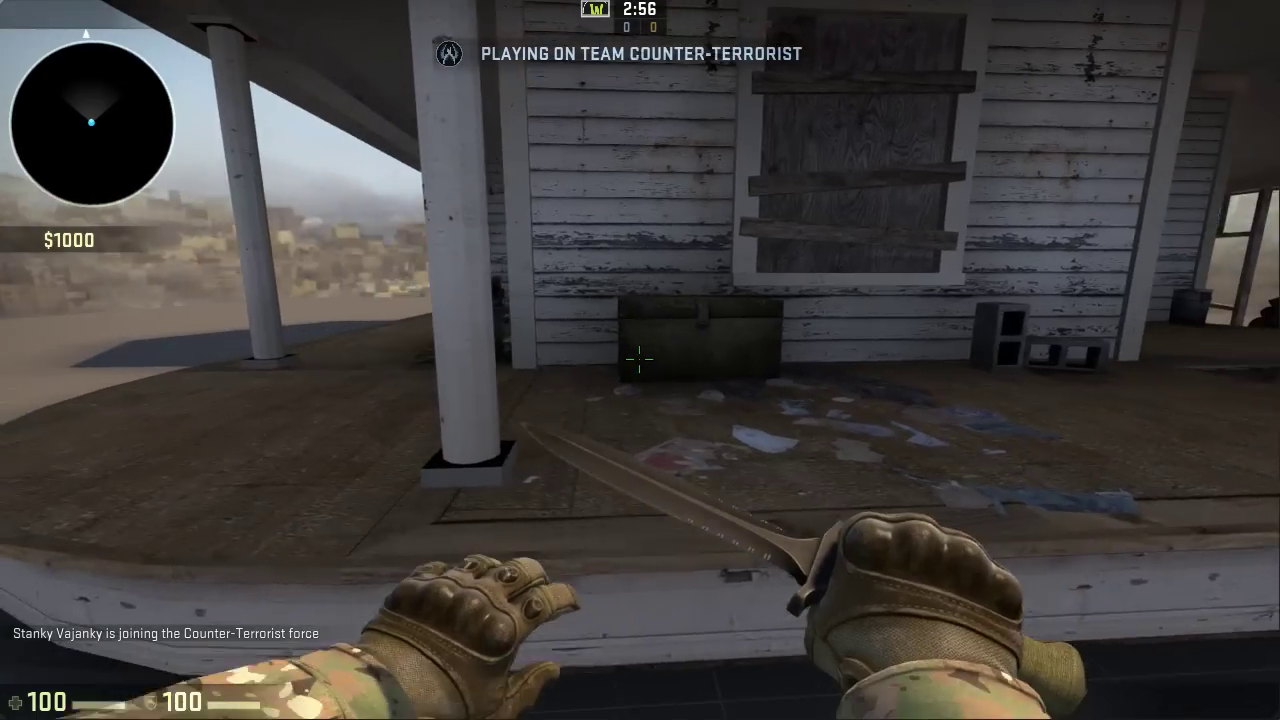
{"action": "key", "text": "w"}
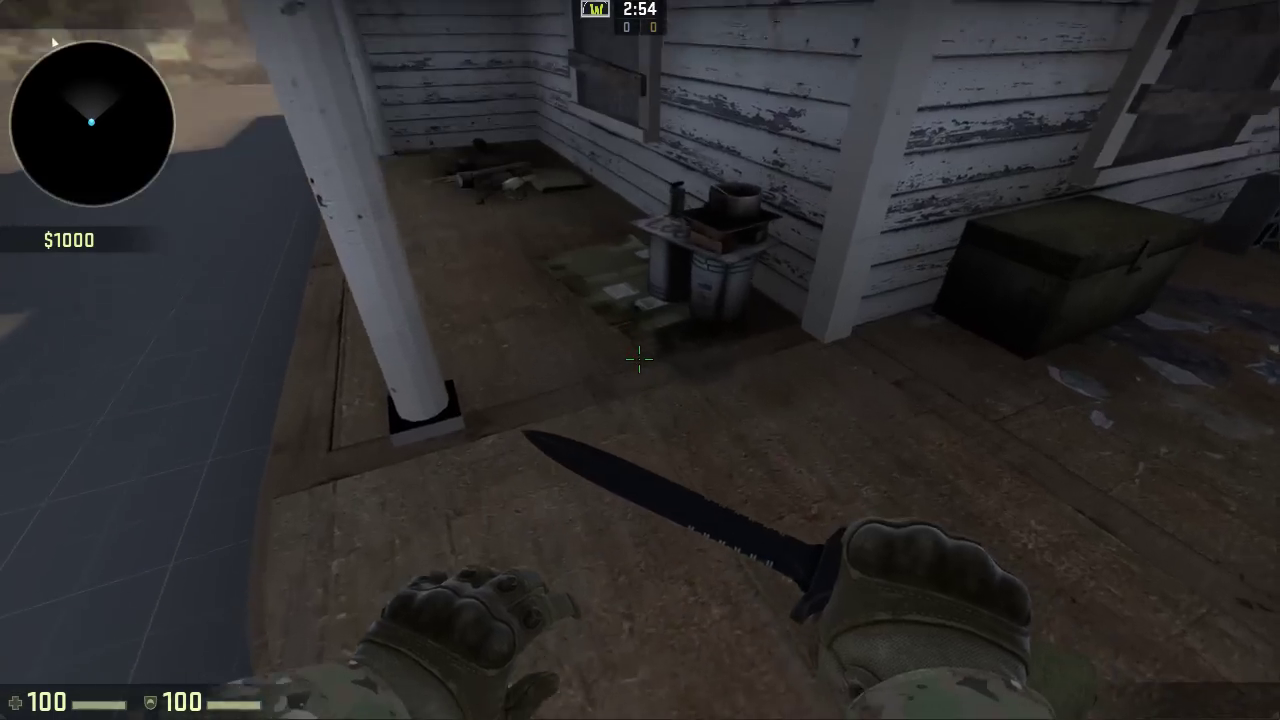
{"action": "key", "text": "a"}
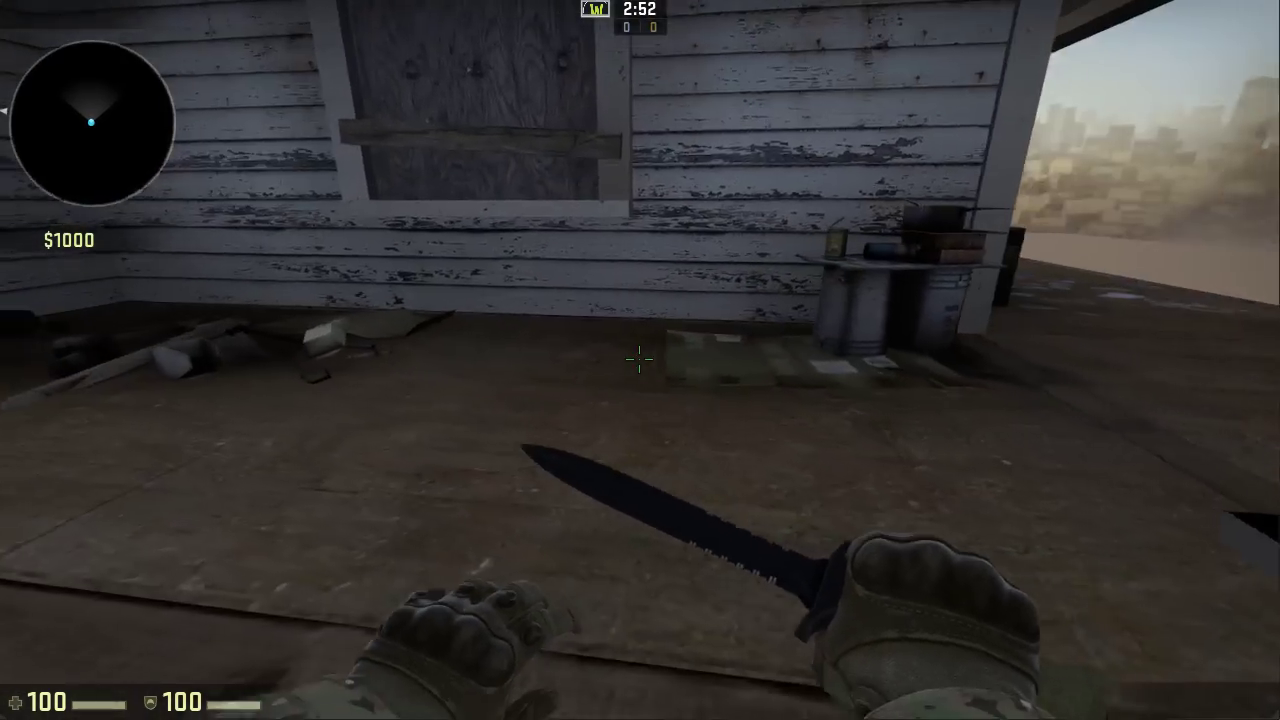
{"action": "key", "text": "a"}
{"action": "key", "text": "a"}
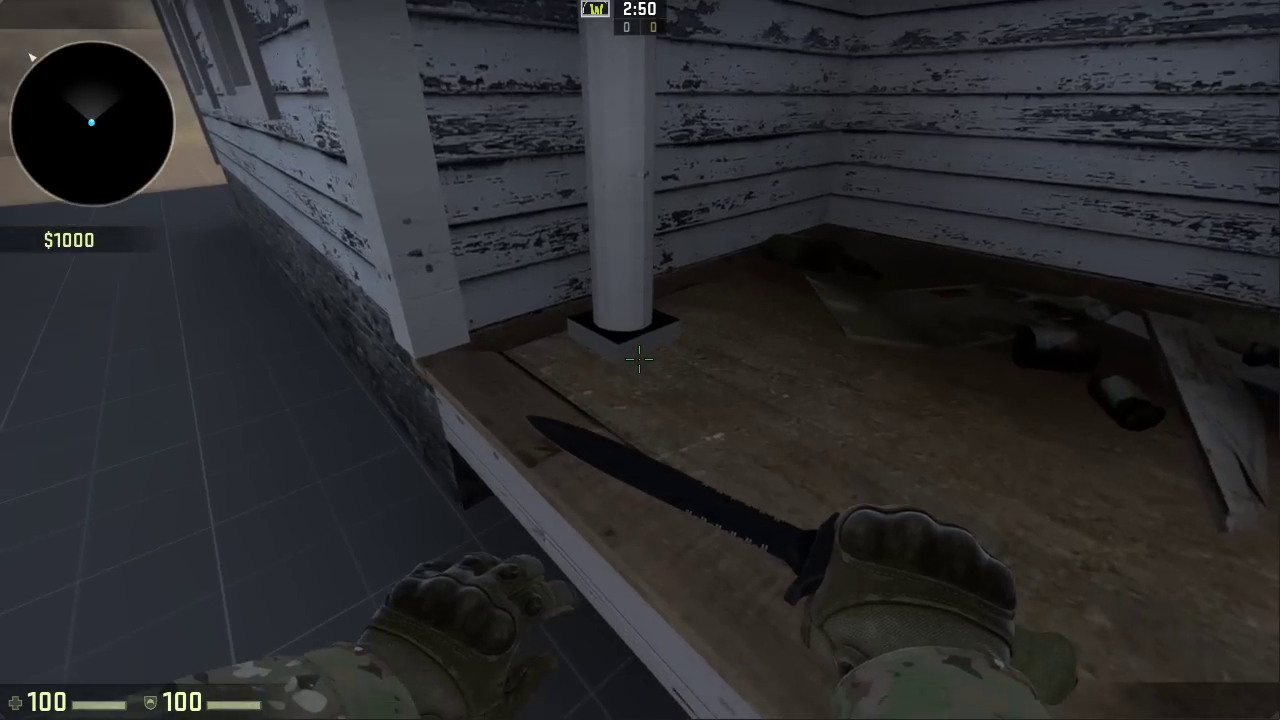
{"action": "key", "text": "s"}
{"action": "key", "text": "s"}
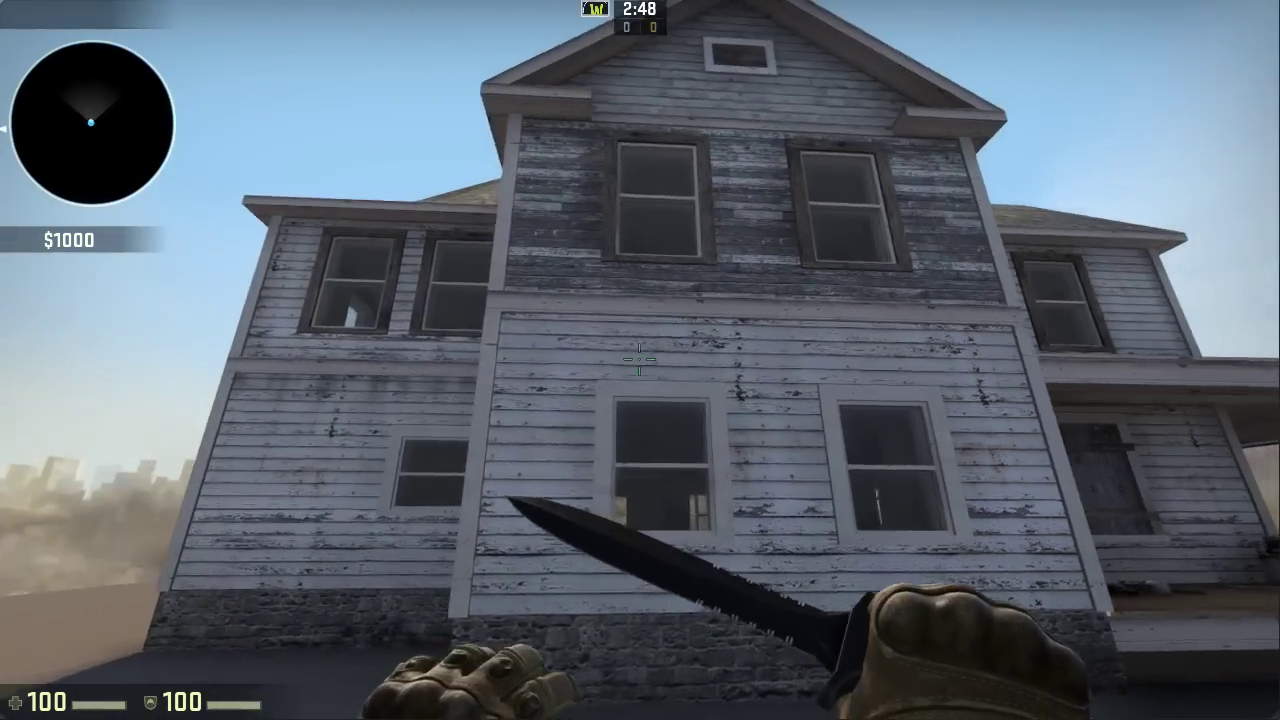
{"action": "key", "text": "a"}
{"action": "key", "text": "s"}
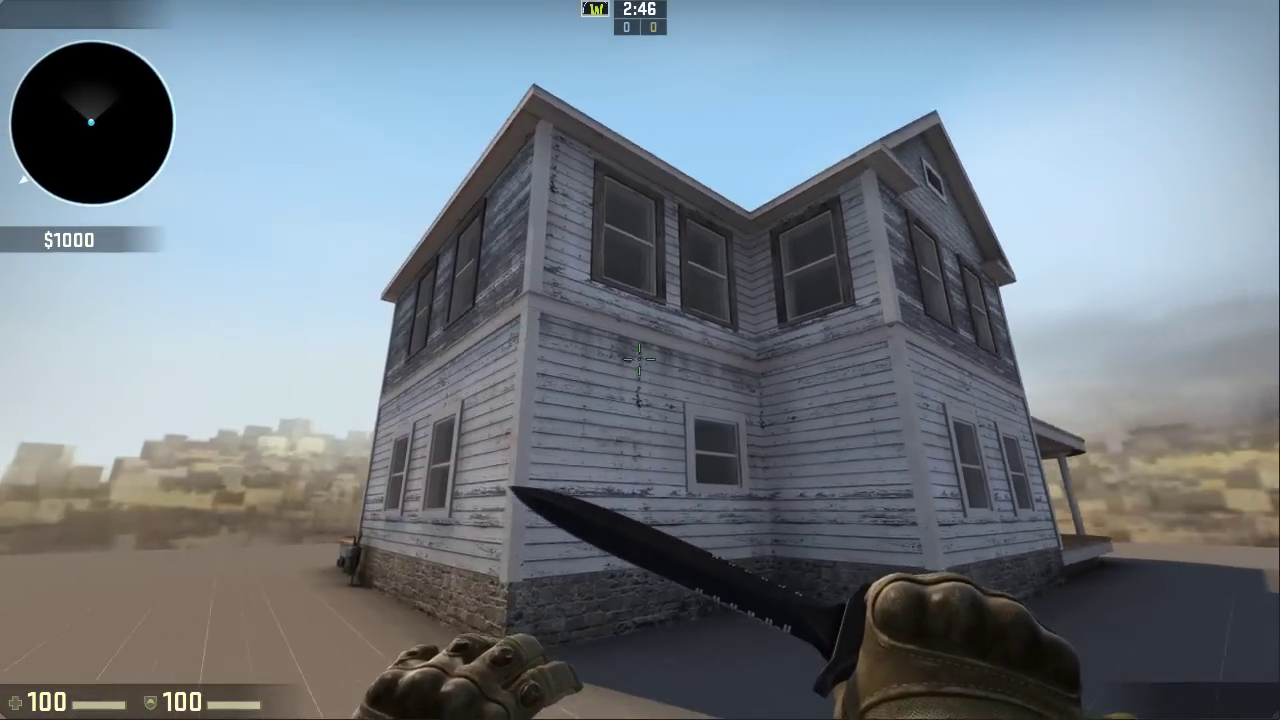
{"action": "key", "text": "a"}
{"action": "key", "text": "w"}
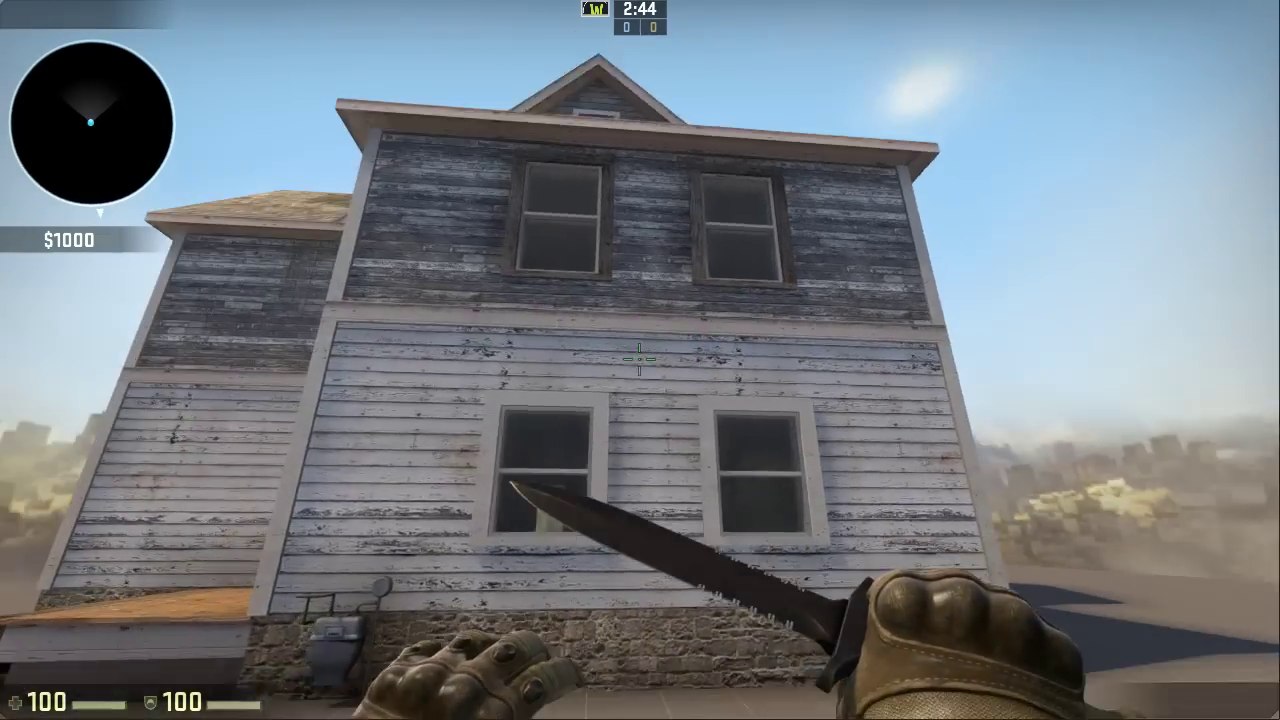
{"action": "key", "text": "a"}
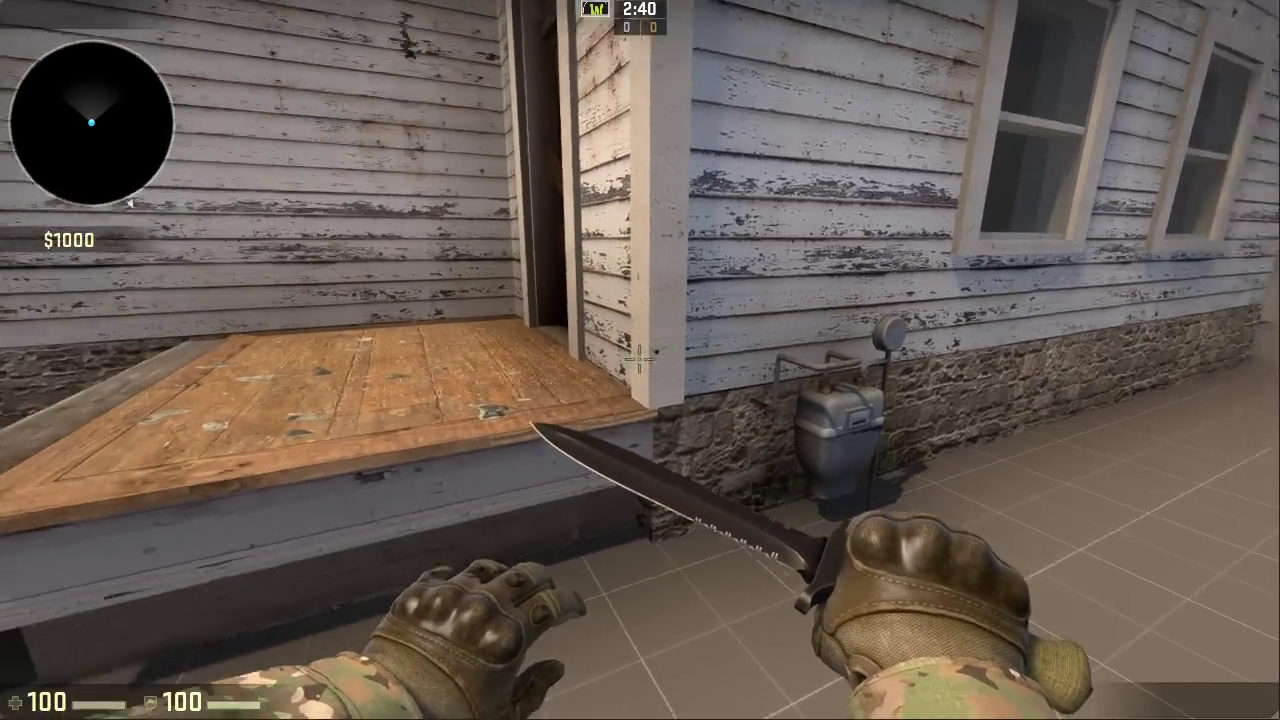
{"action": "key", "text": "s"}
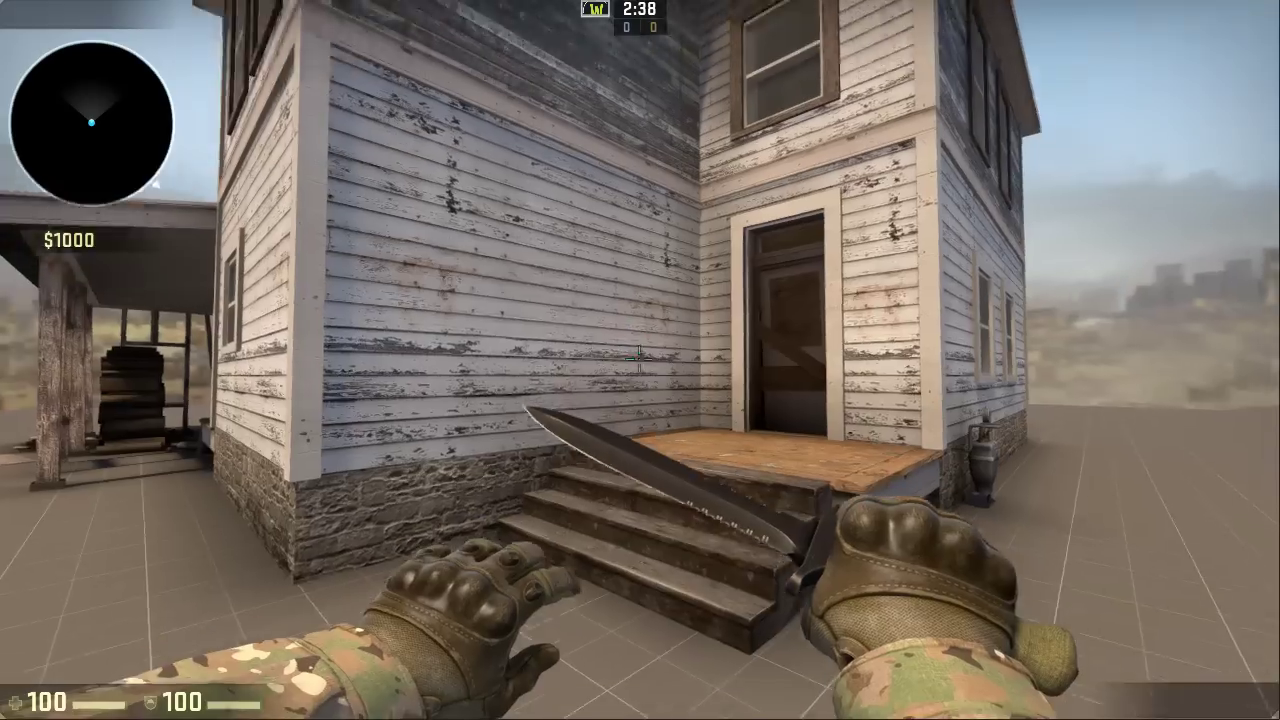
Walk up and down the back porch steps, then circle the woodpile toward the house
{"action": "key", "text": "w"}
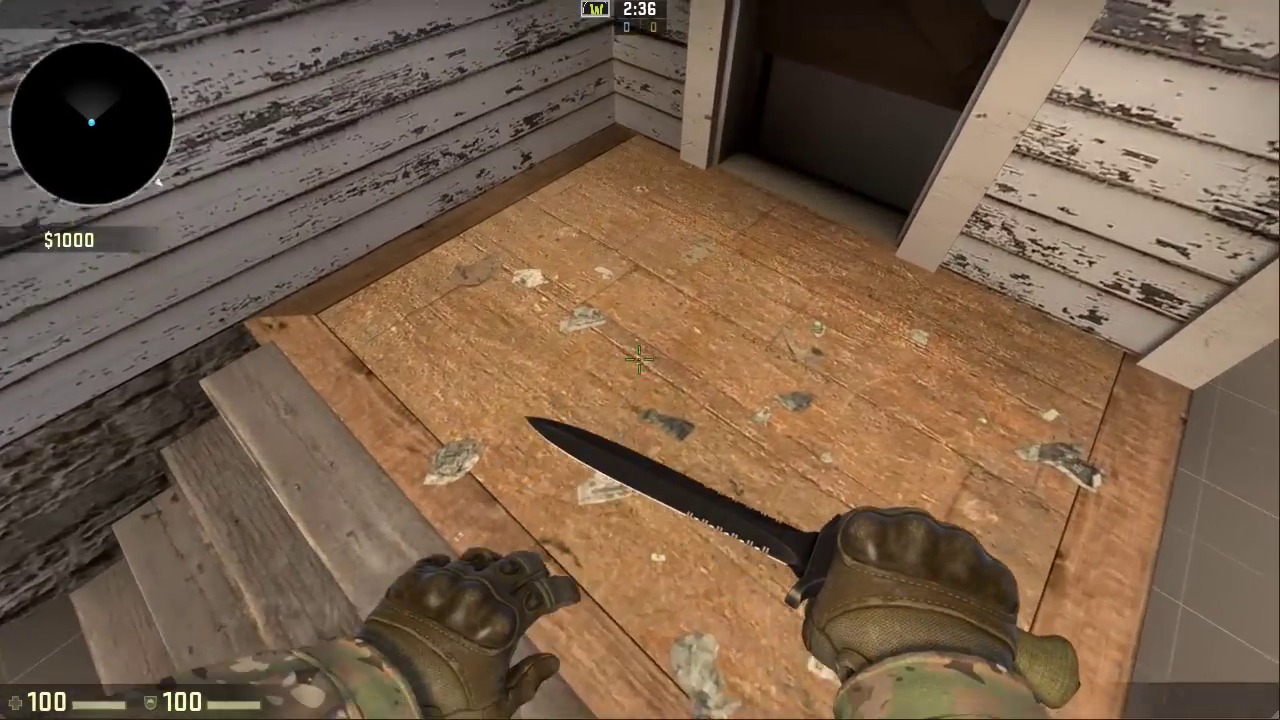
{"action": "key", "text": "s"}
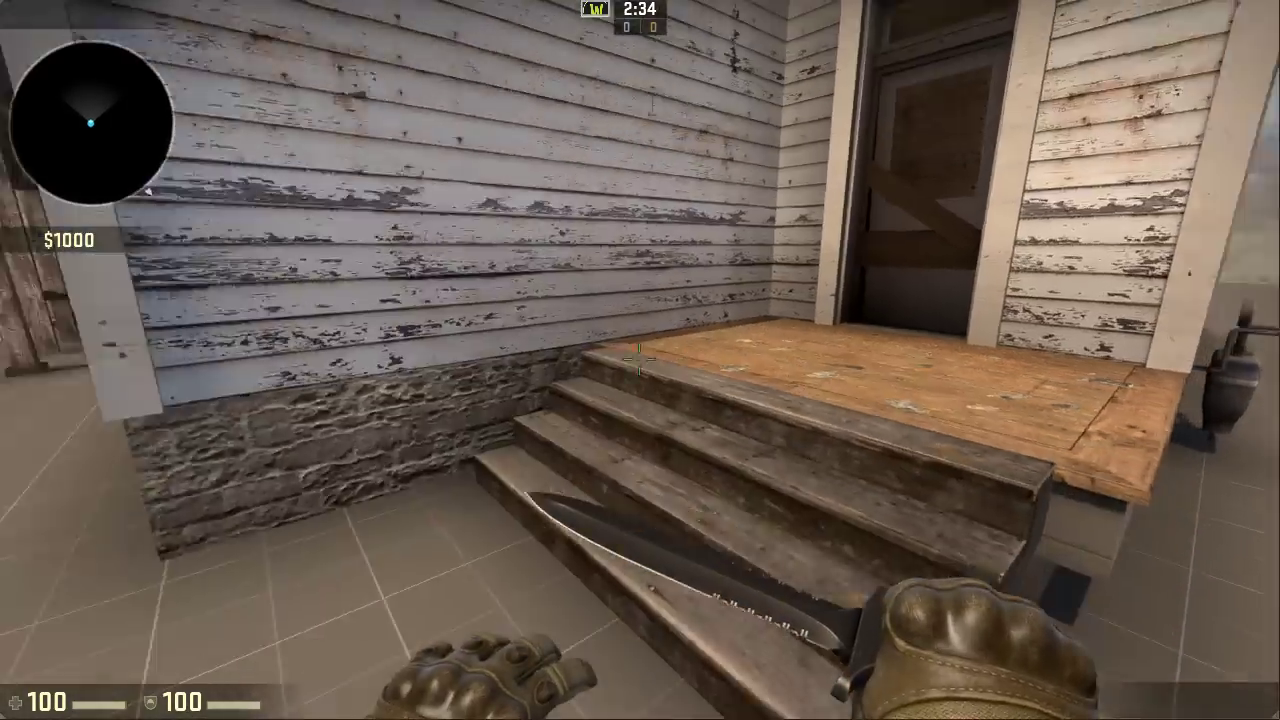
{"action": "key", "text": "w"}
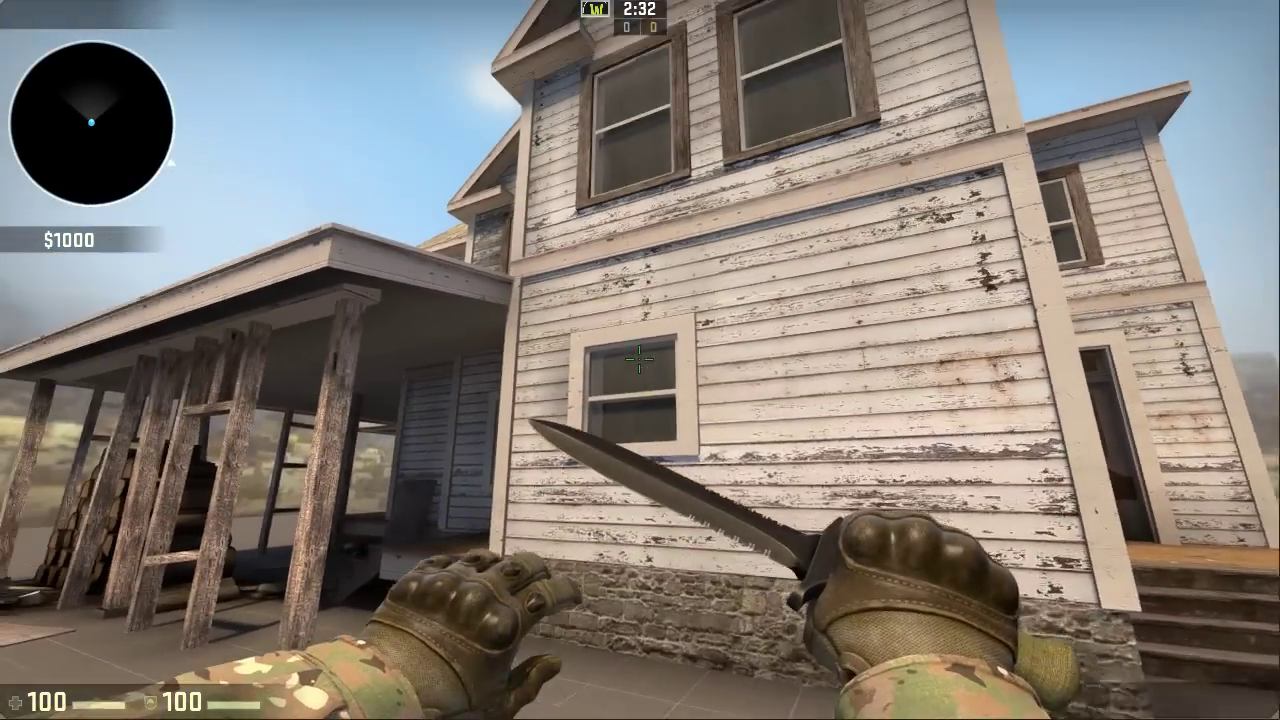
{"action": "key", "text": "s"}
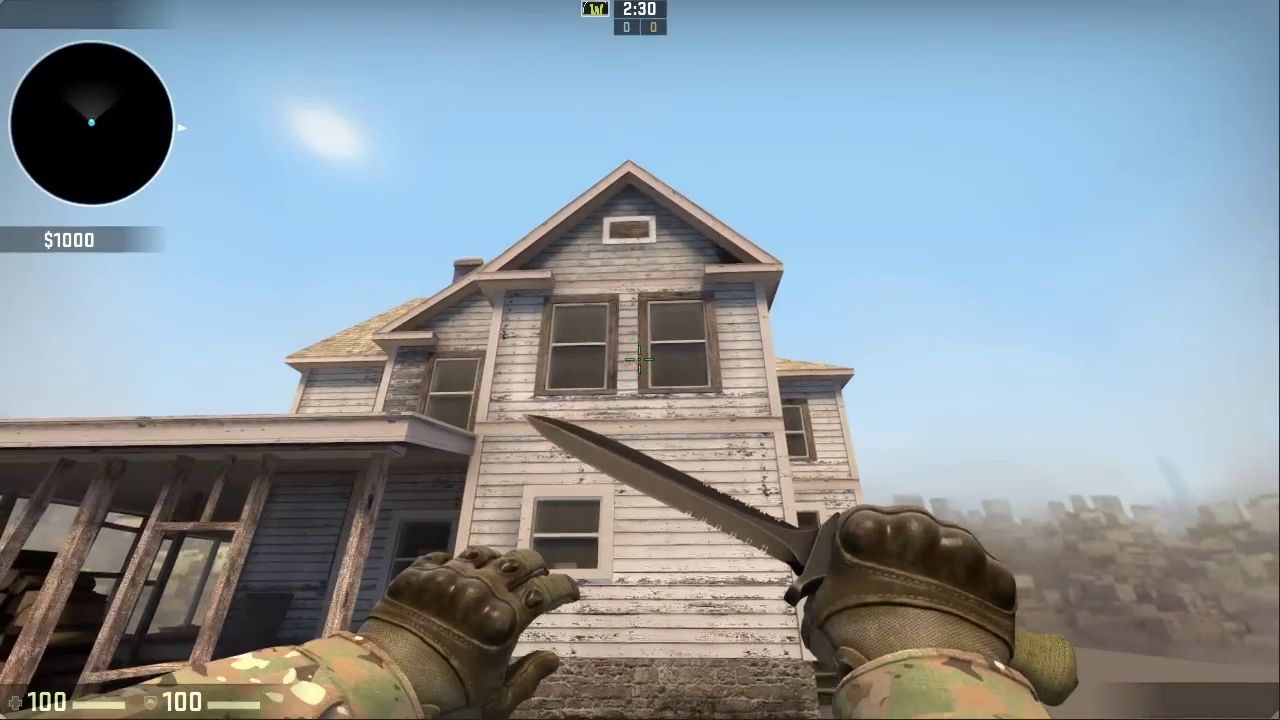
{"action": "key", "text": "w"}
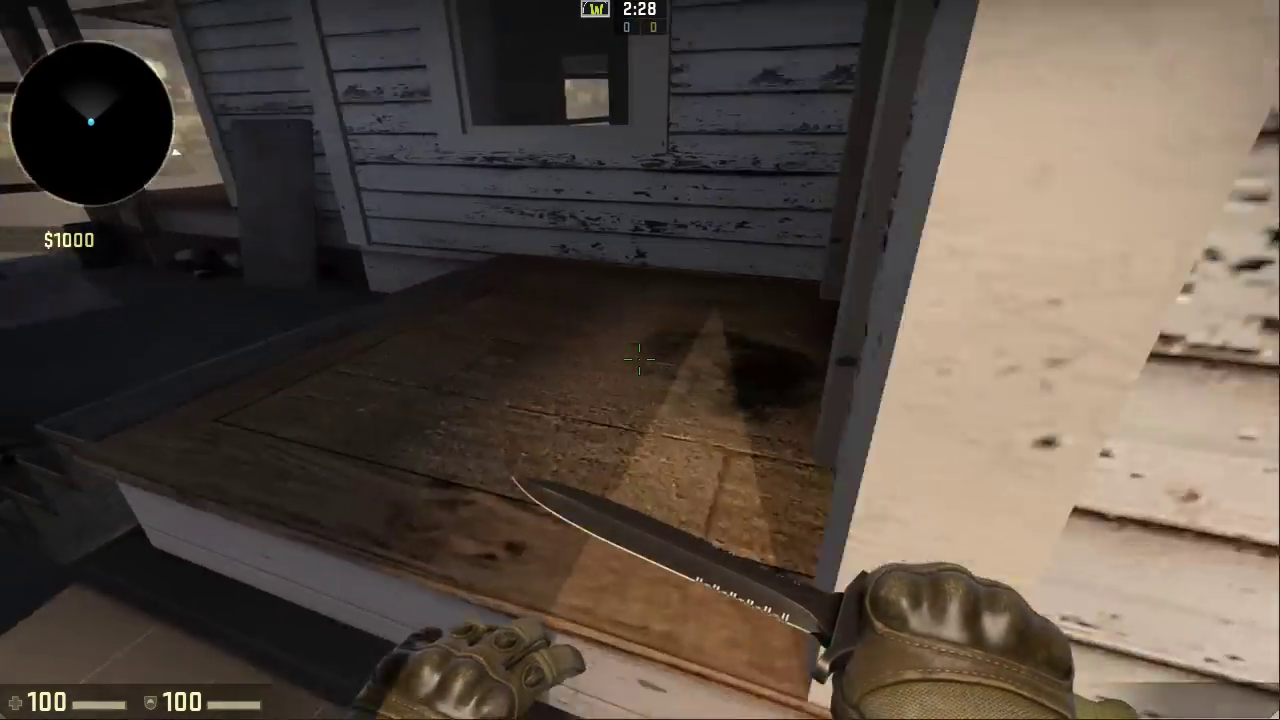
{"action": "key", "text": "s"}
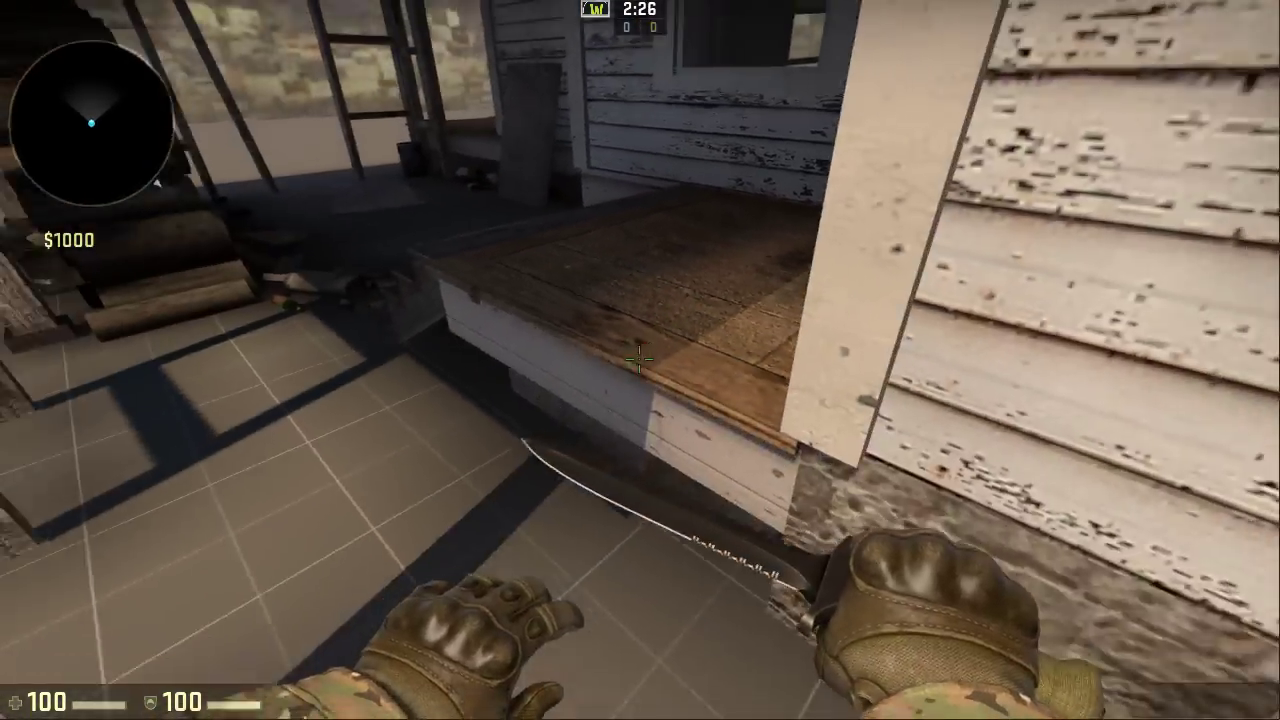
{"action": "key", "text": "w"}
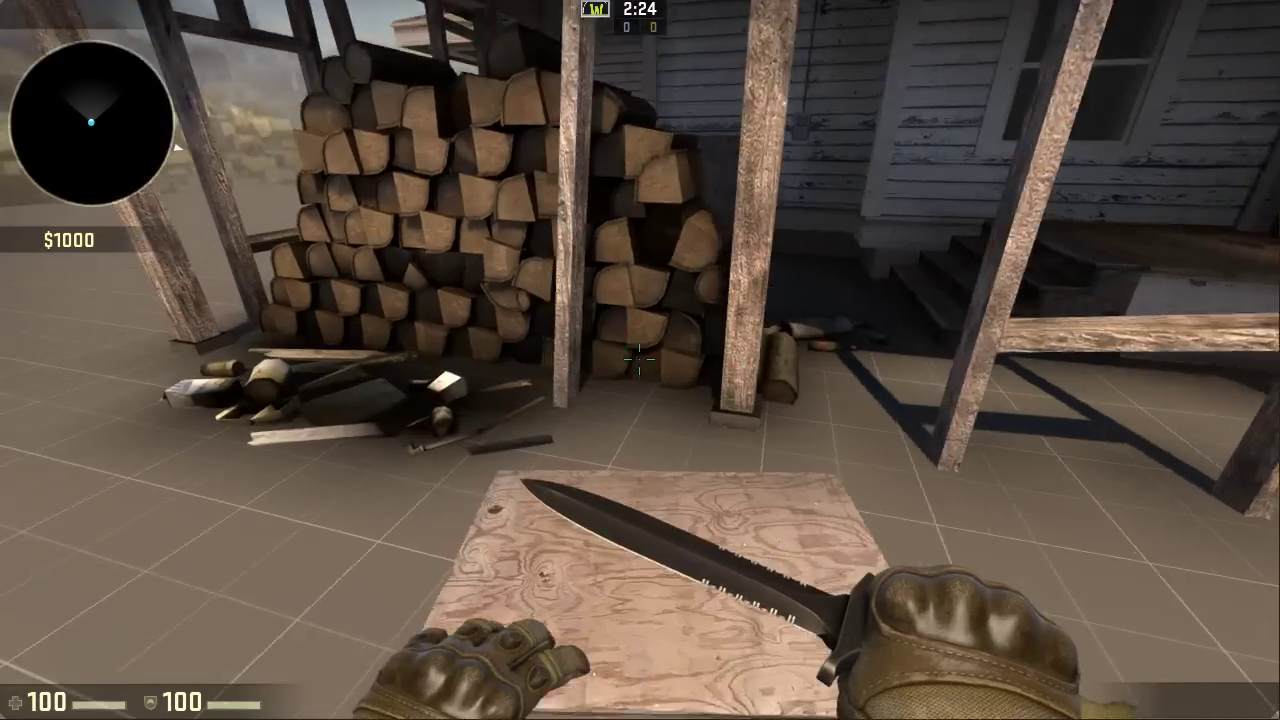
{"action": "key", "text": "w"}
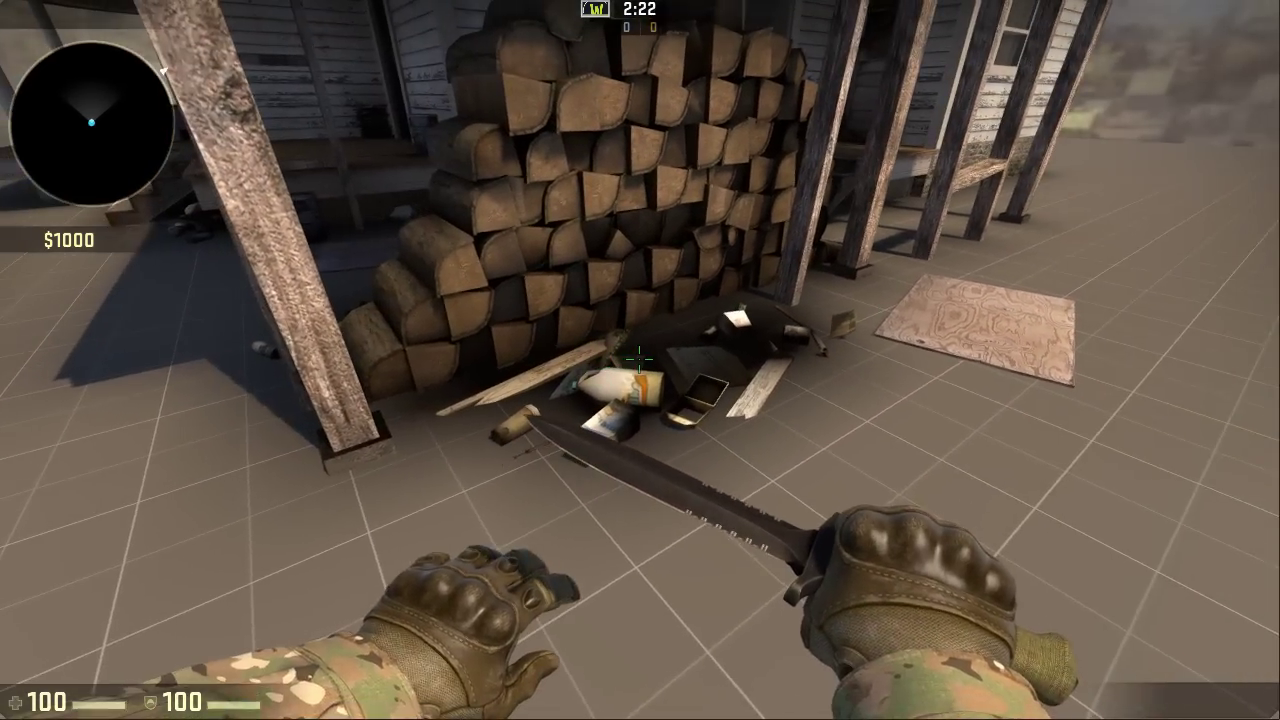
Return to Hammer and check the selected prop's properties
{"action": "key", "text": "w"}
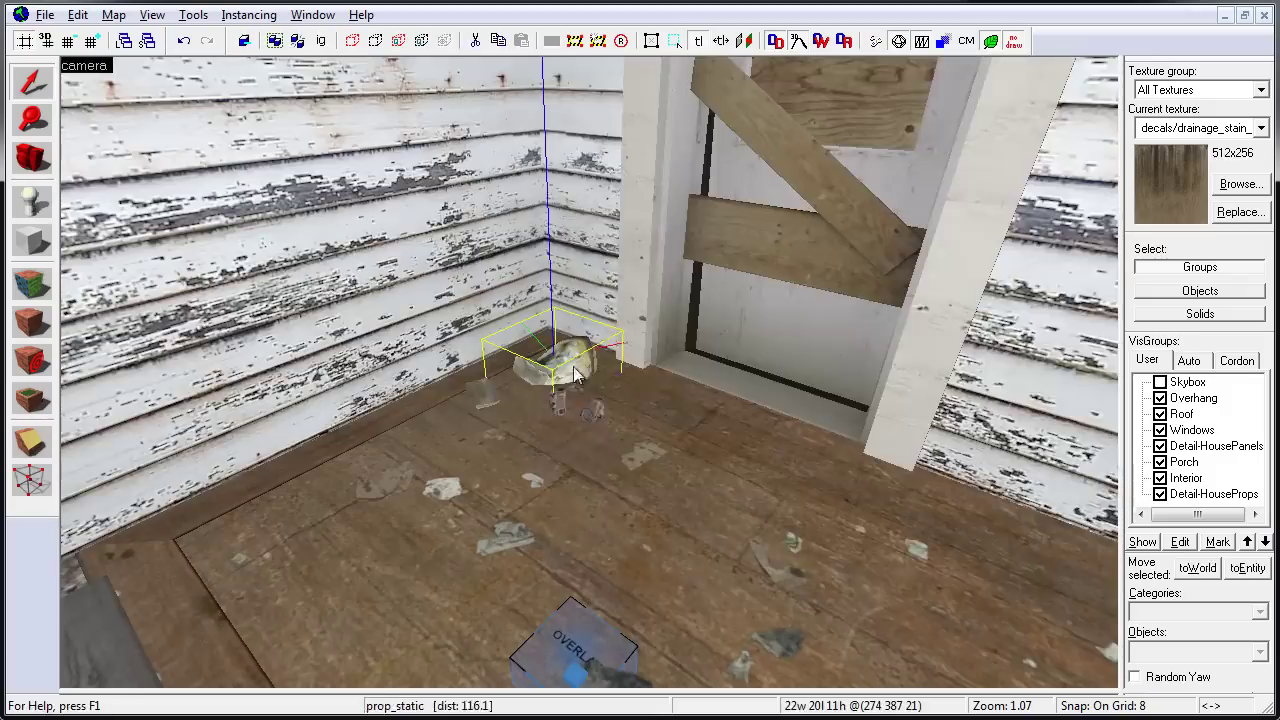
{"action": "key", "text": "alt+Return"}
{"action": "key", "text": "Escape"}
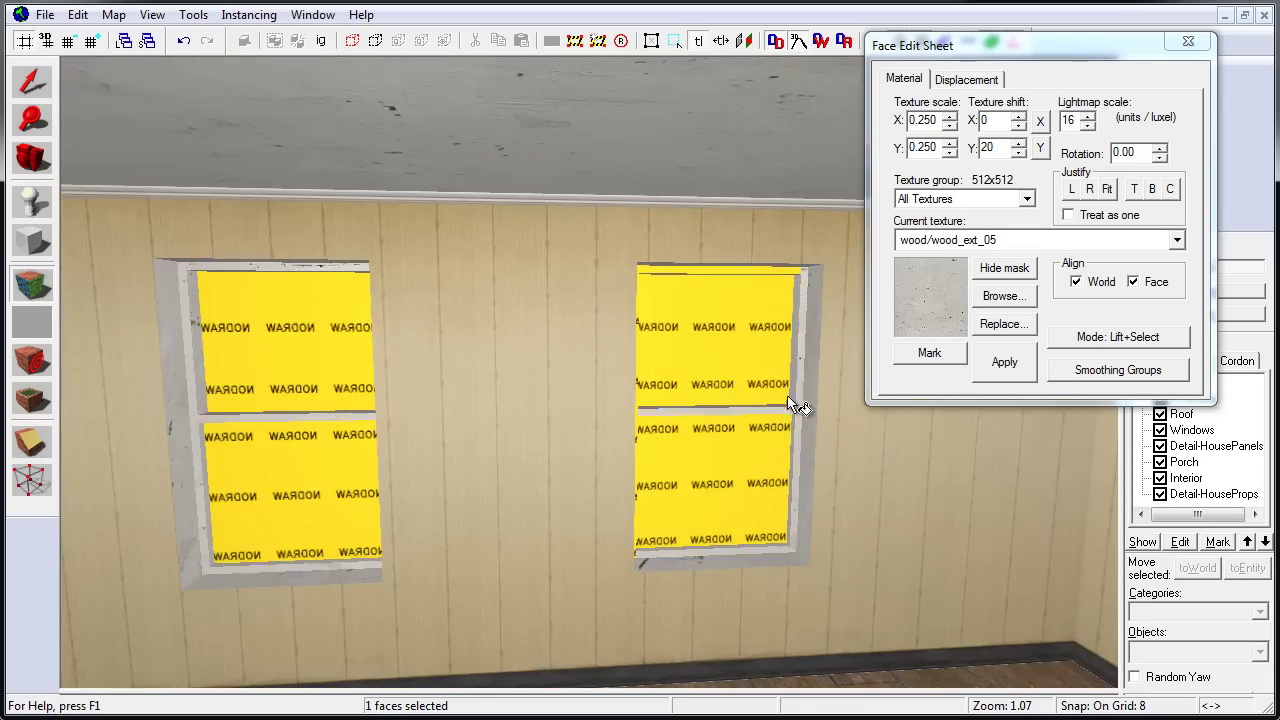
Move the 3D view in close to the left window and turn around it
{"action": "left_click_drag", "start_coordinate": [793, 405], "coordinate": [562, 352]}
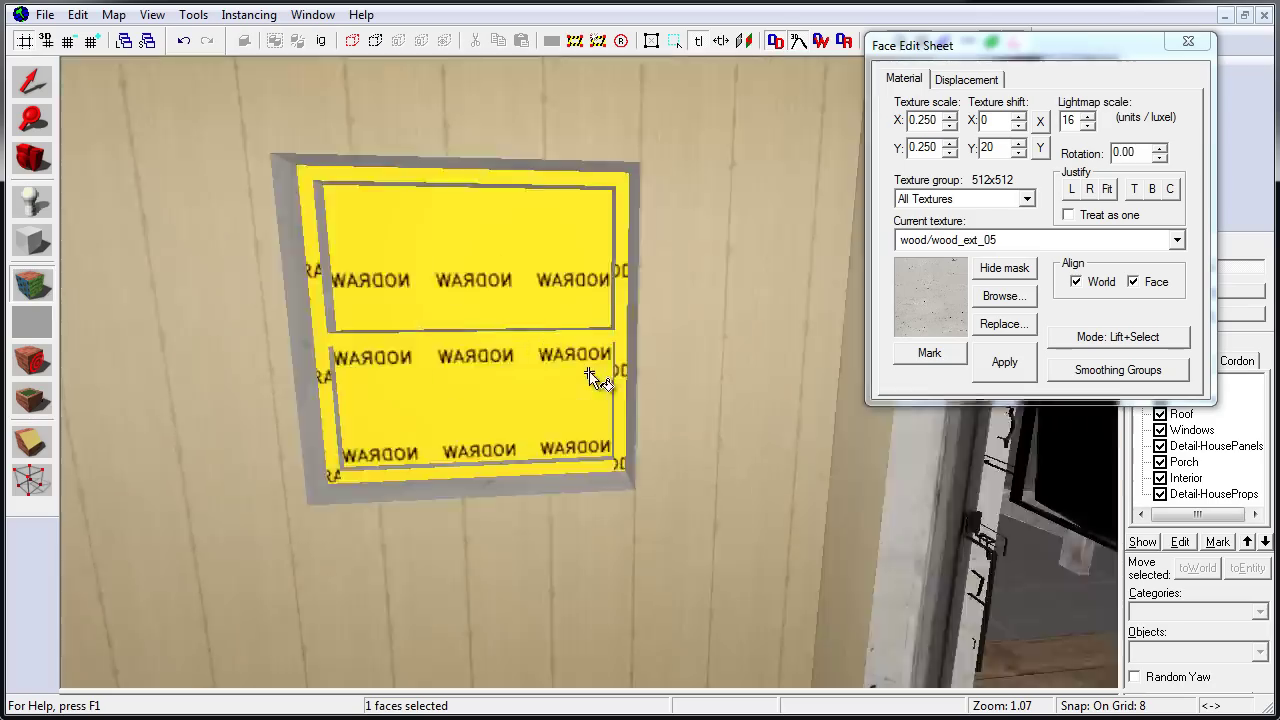
{"action": "left_click_drag", "start_coordinate": [594, 371], "coordinate": [205, 443]}
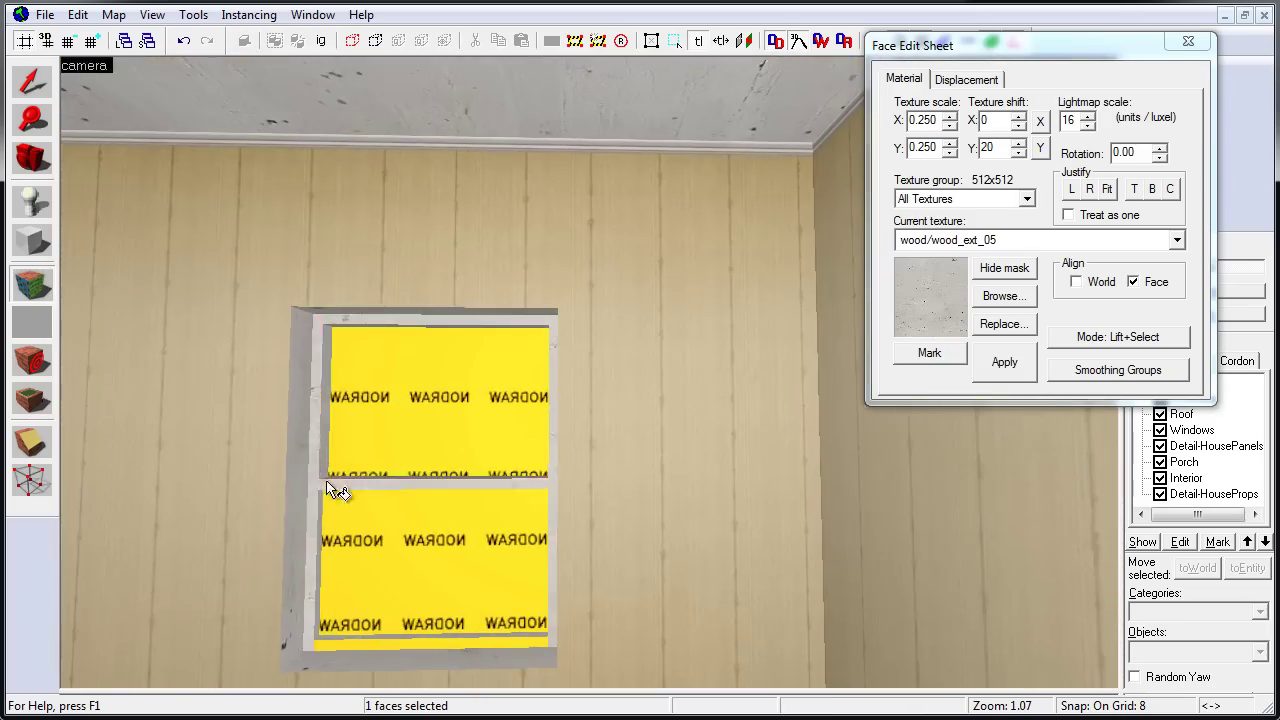
{"action": "left_click_drag", "start_coordinate": [335, 490], "coordinate": [600, 355]}
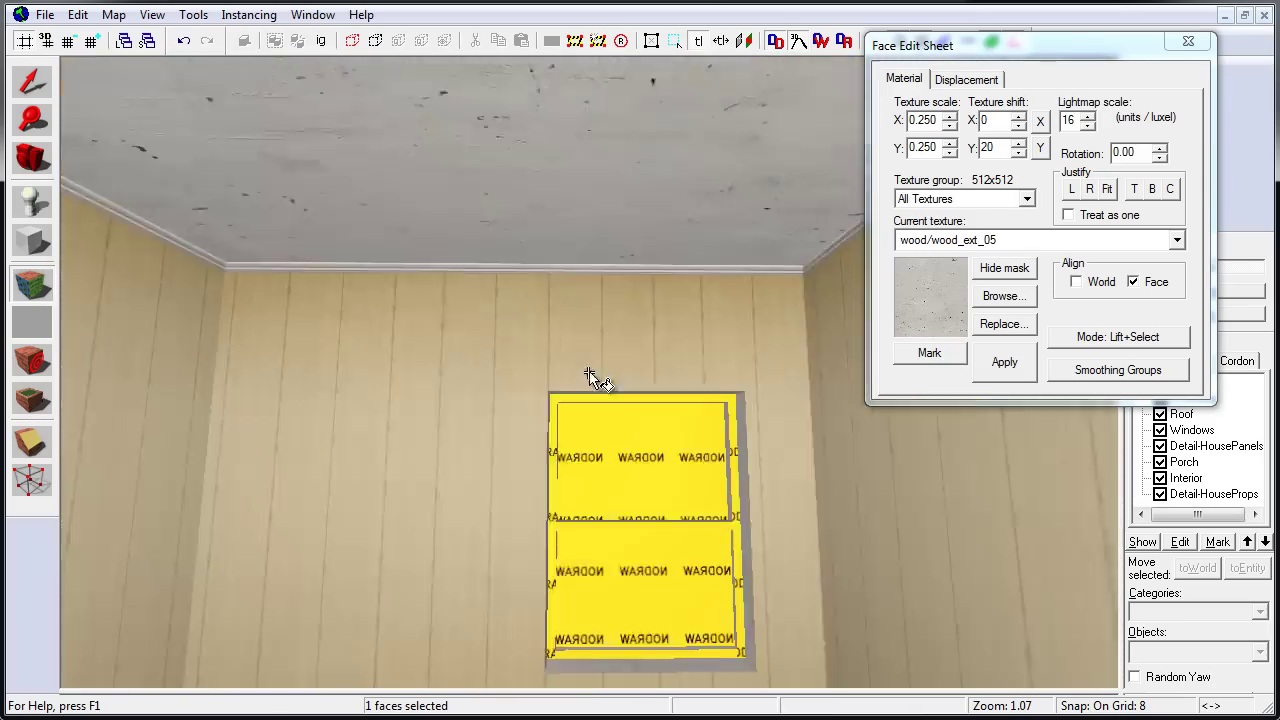
{"action": "left_click_drag", "start_coordinate": [617, 675], "coordinate": [597, 380]}
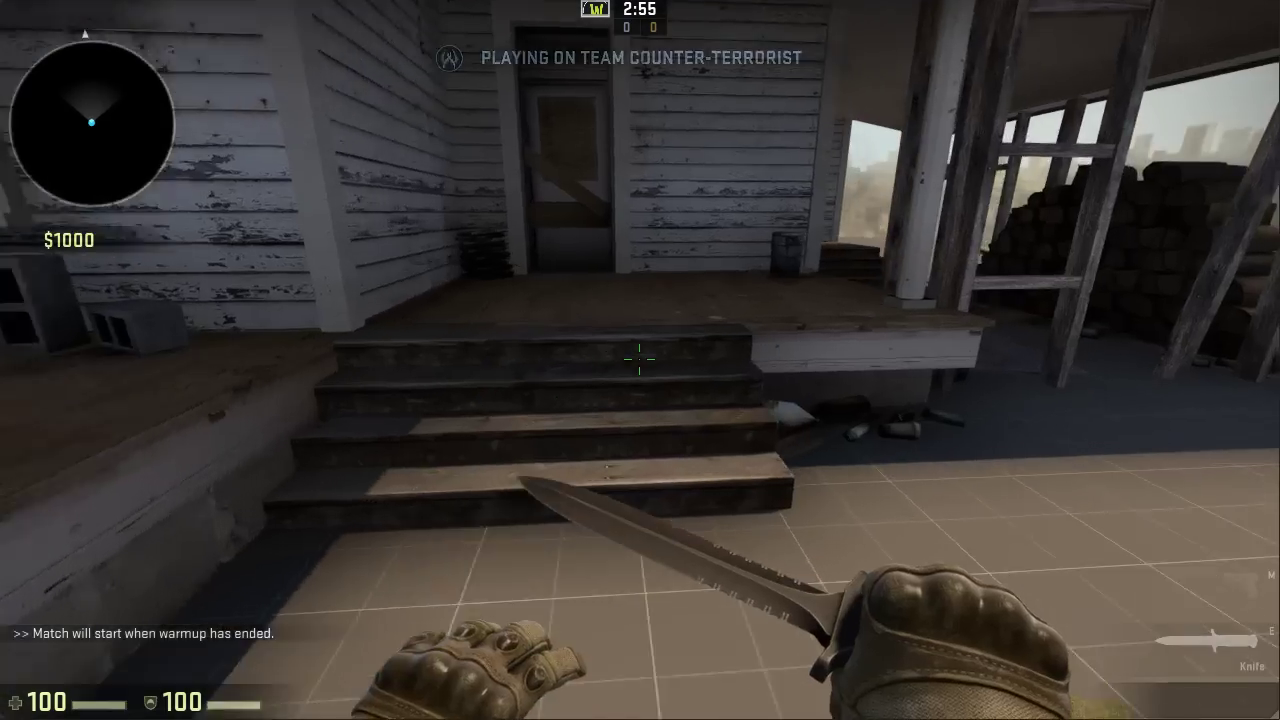
Walk the porch, woodpile and steps to the boarded door, then switch to the pistol
{"action": "key", "text": "w"}
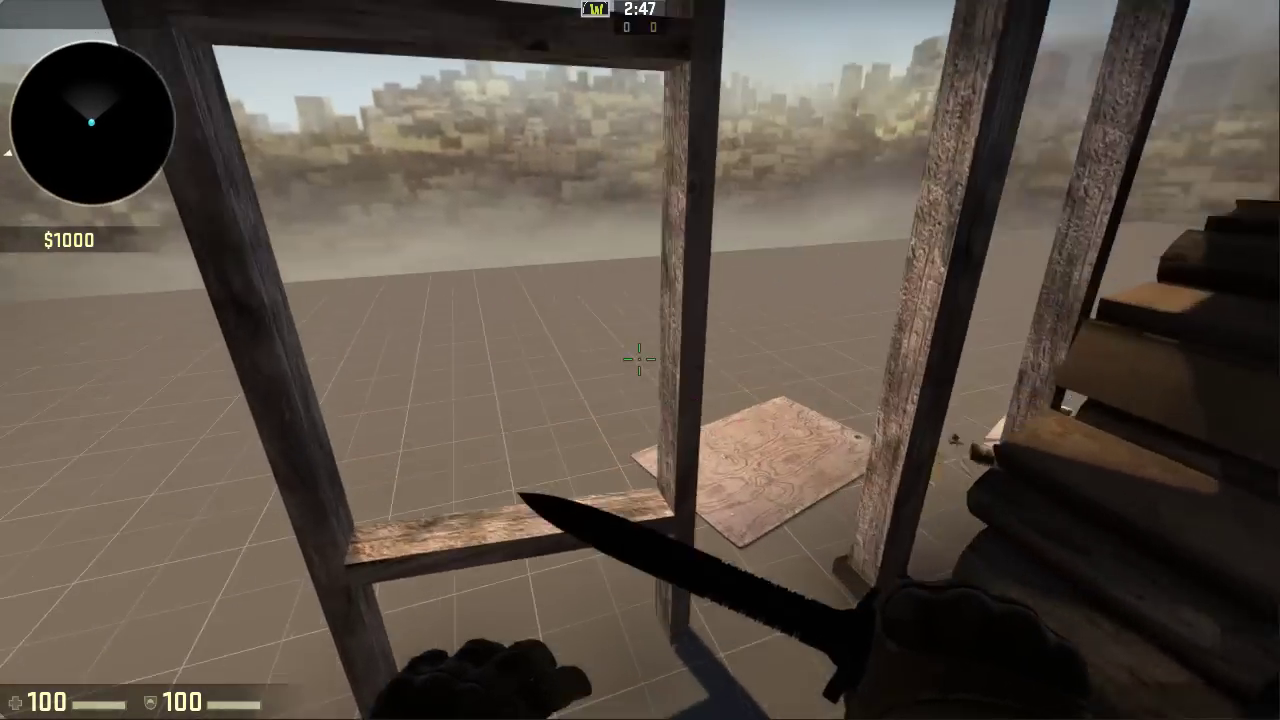
{"action": "key", "text": "w"}
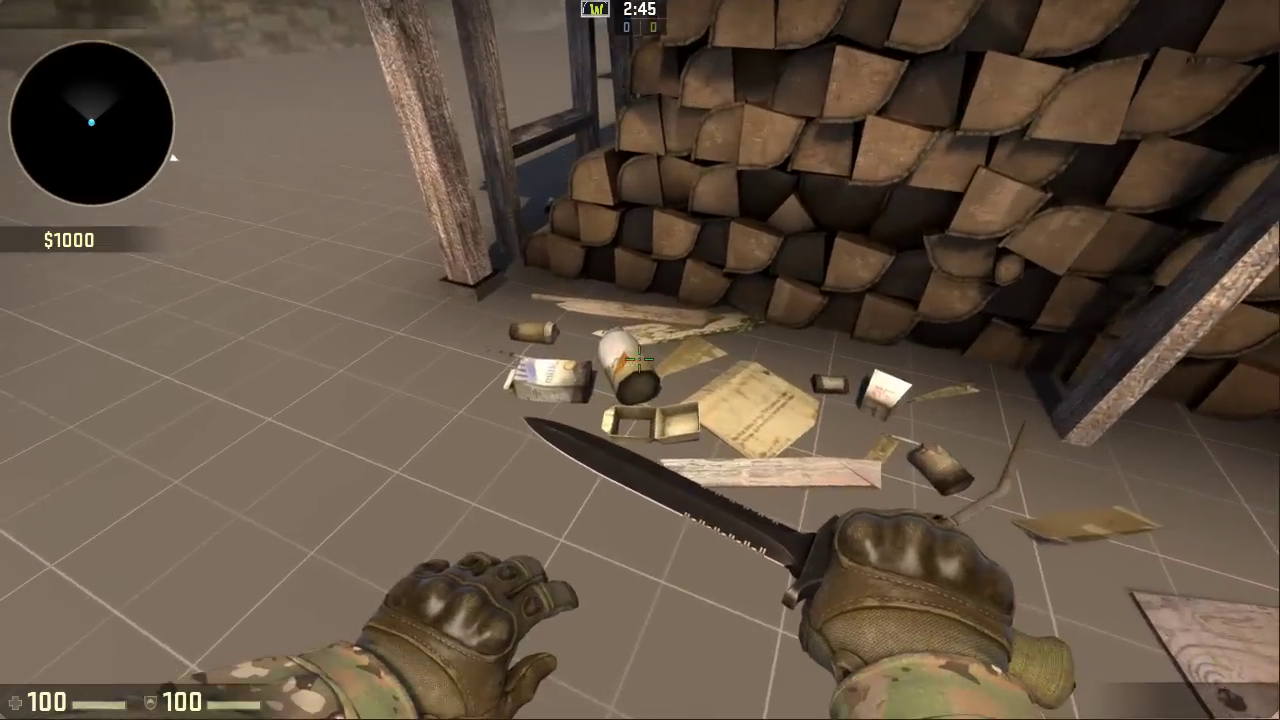
{"action": "key", "text": "s"}
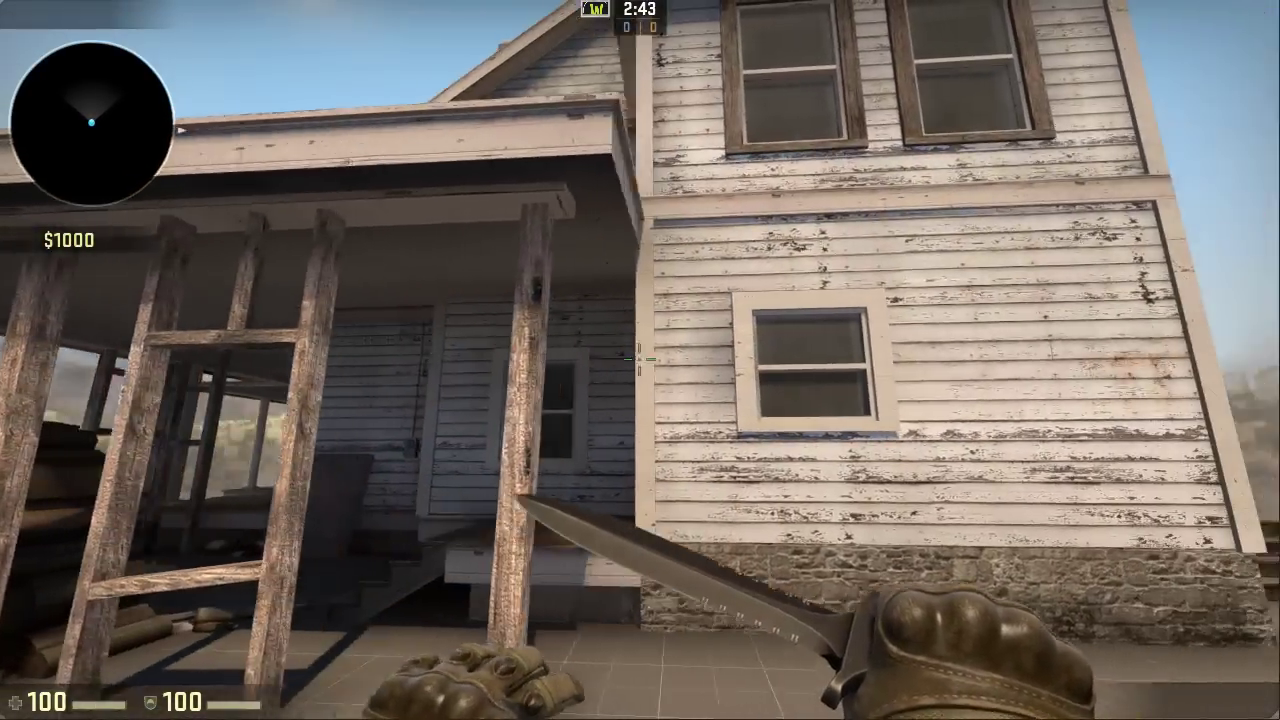
{"action": "key", "text": "d"}
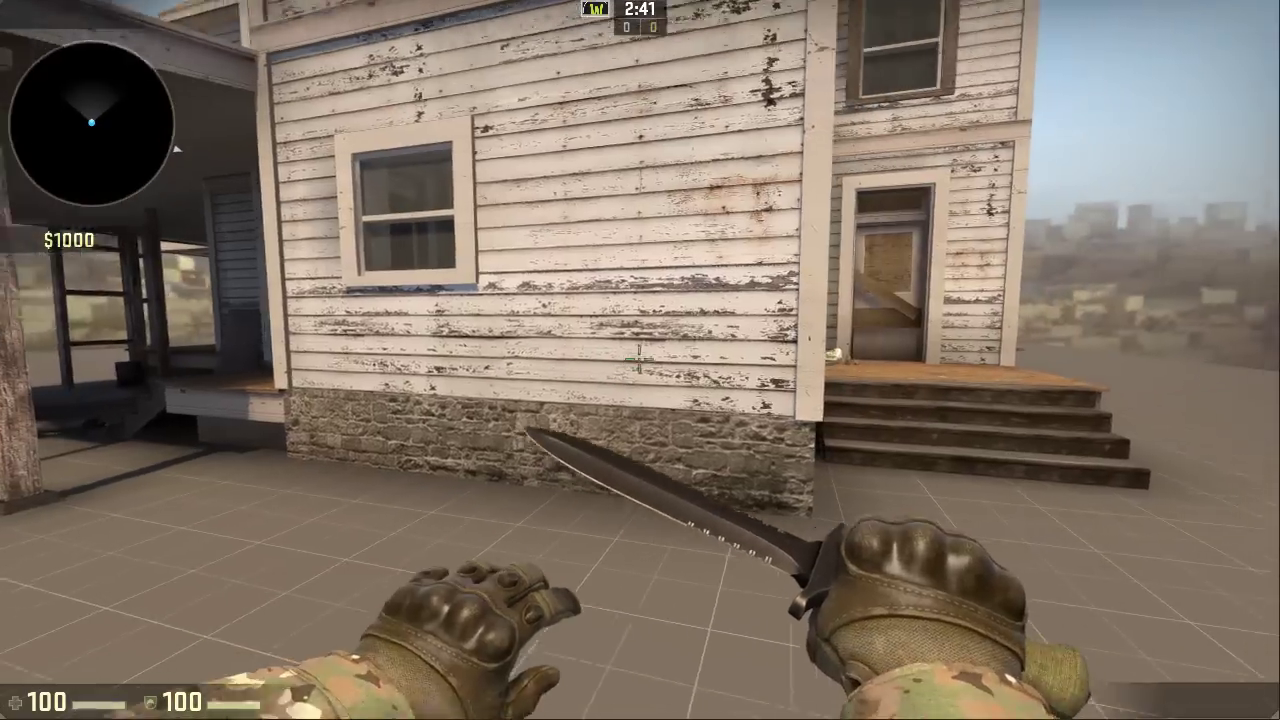
{"action": "key", "text": "w"}
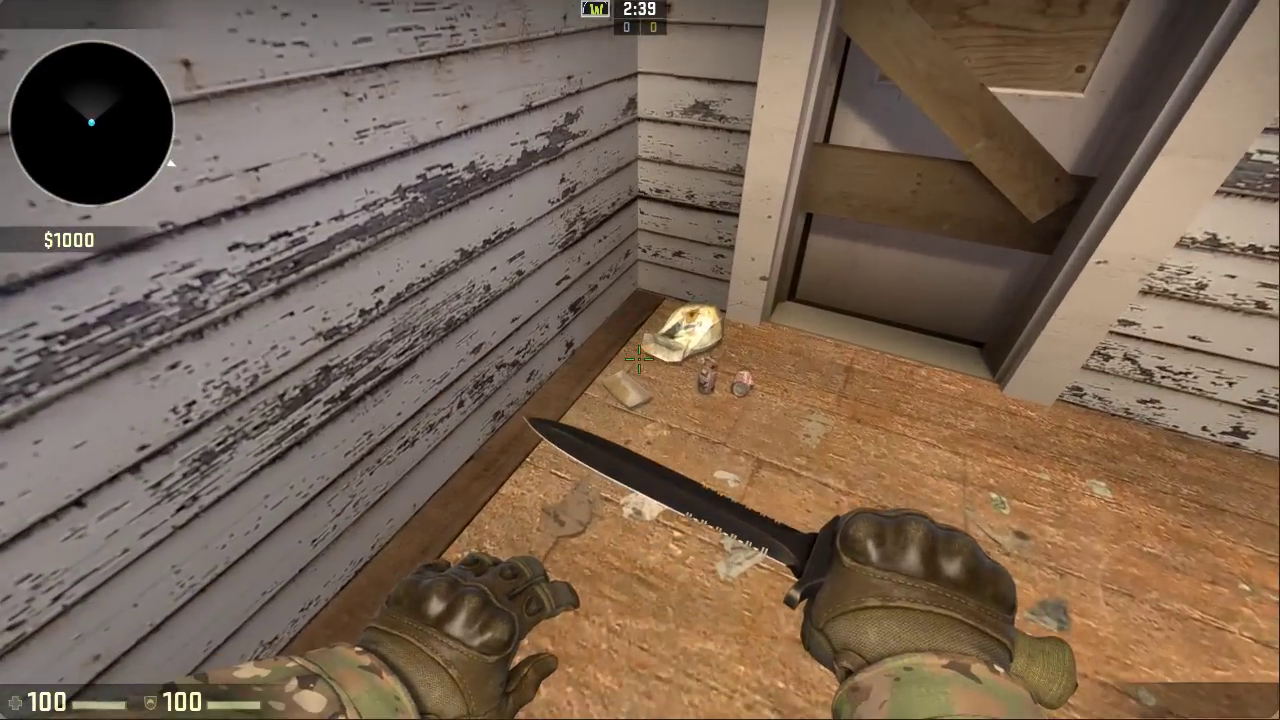
{"action": "key", "text": "2"}
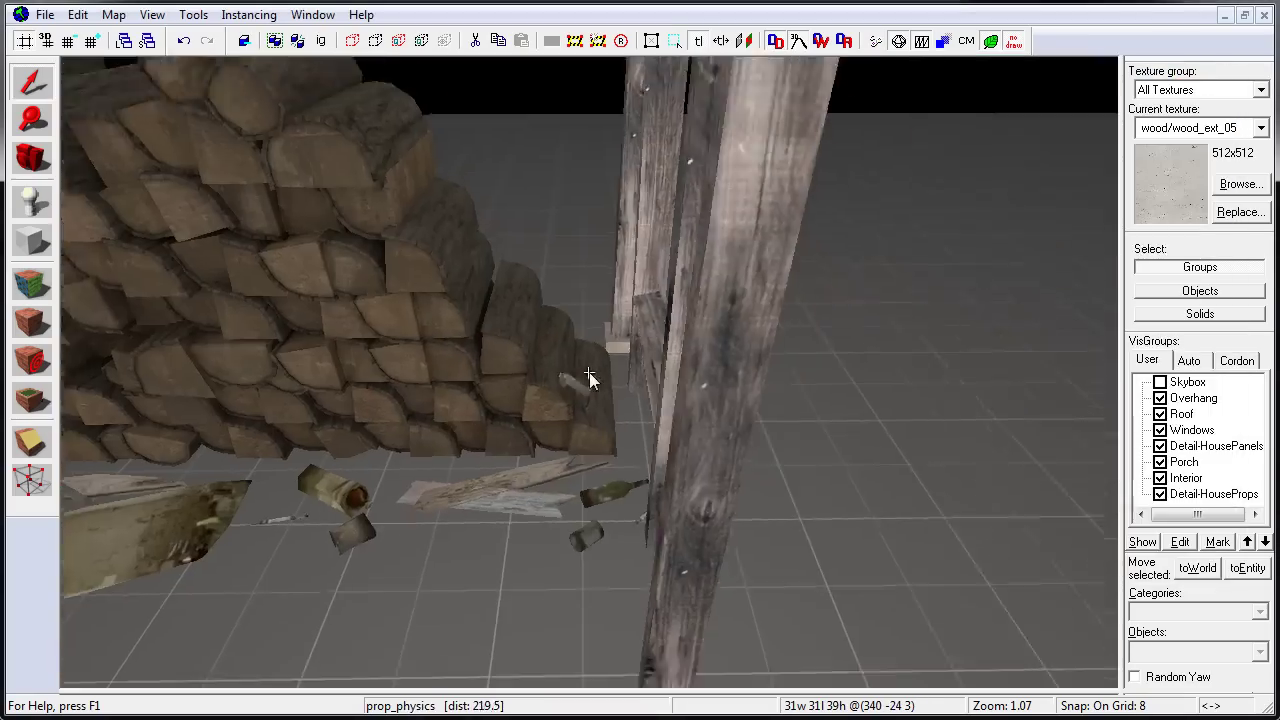
Tie the overhang roof pieces into the existing func_detail, then hide the func_detail pieces
{"action": "key", "text": "alt+Return"}
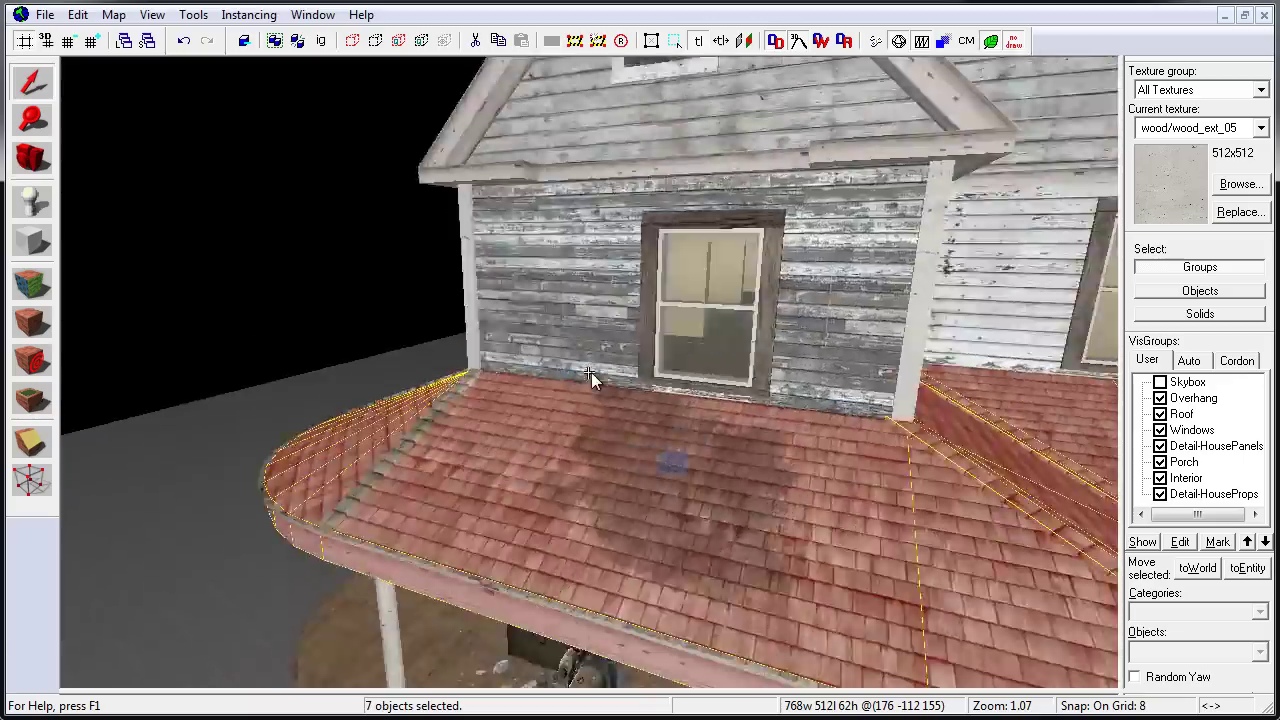
{"action": "key", "text": "ctrl+t"}
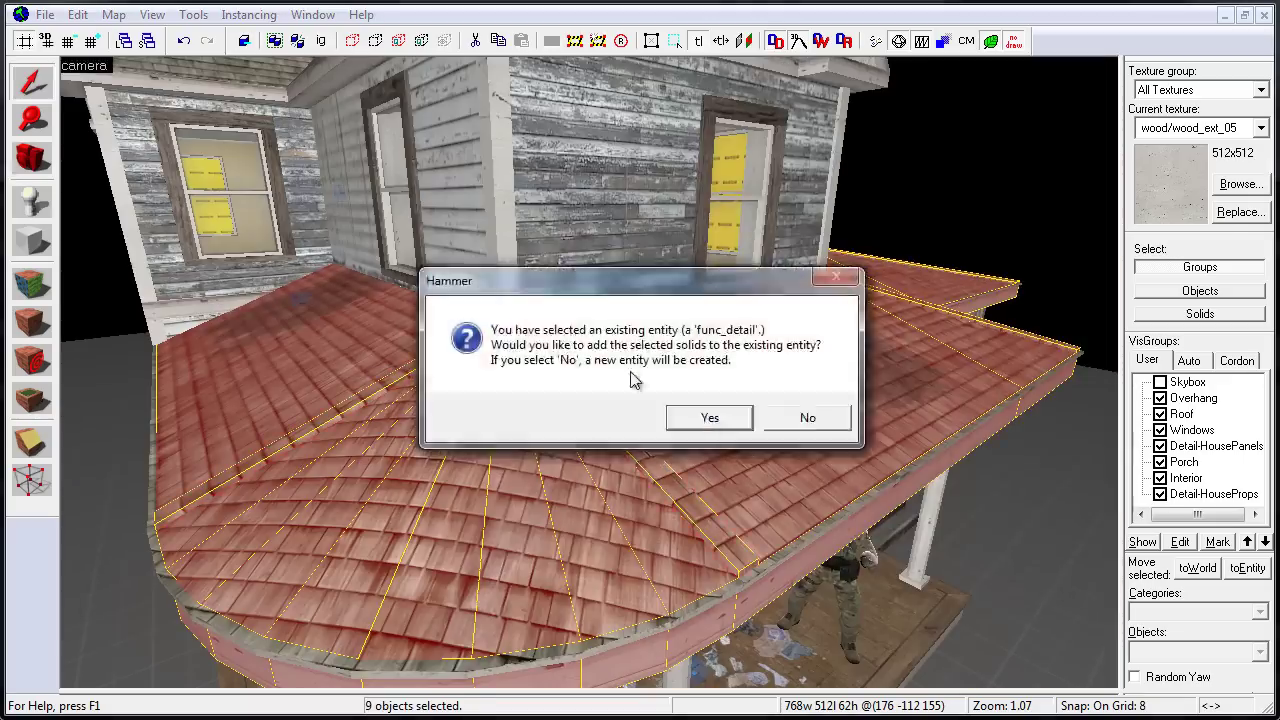
{"action": "key", "text": "Return"}
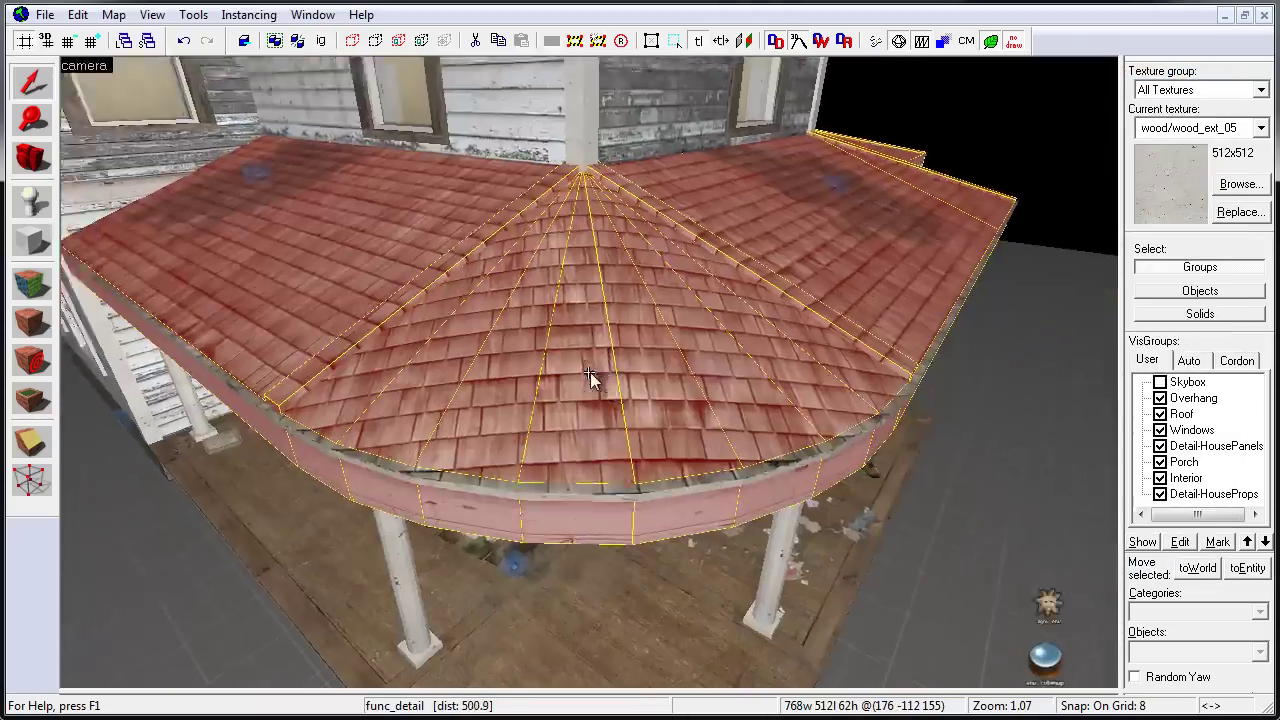
{"action": "key", "text": "ctrl+t"}
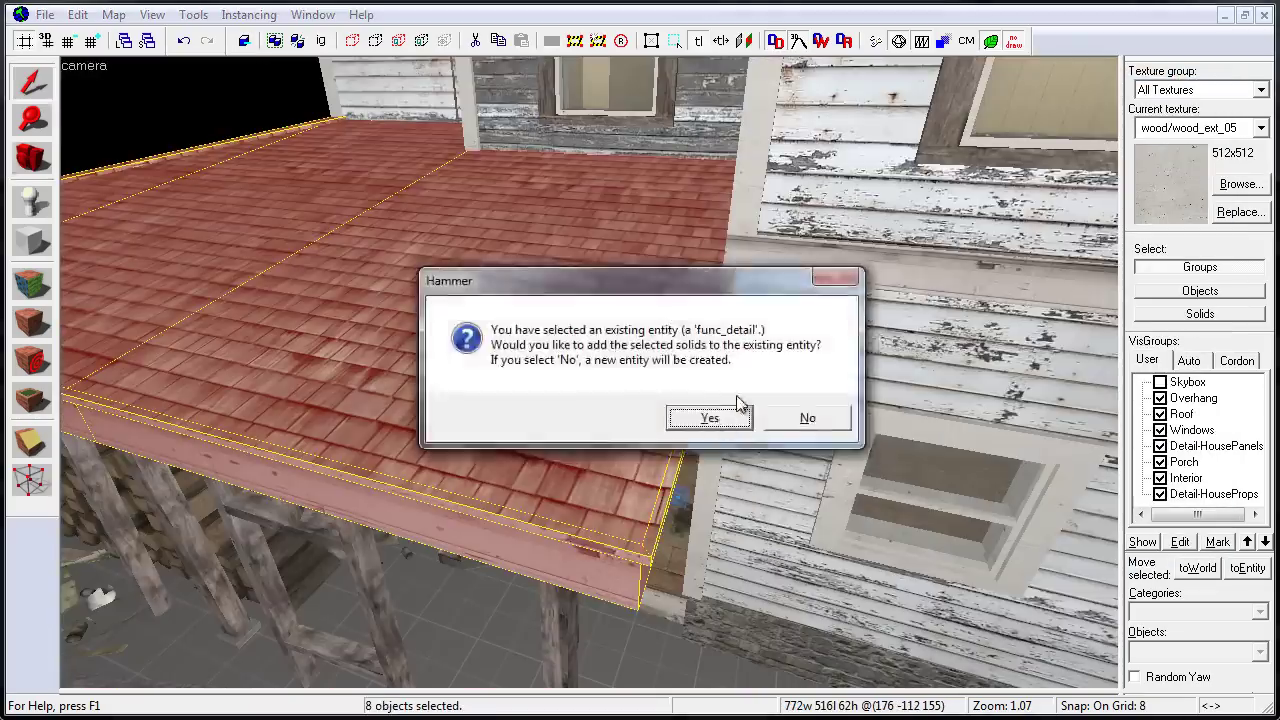
{"action": "key", "text": "Return"}
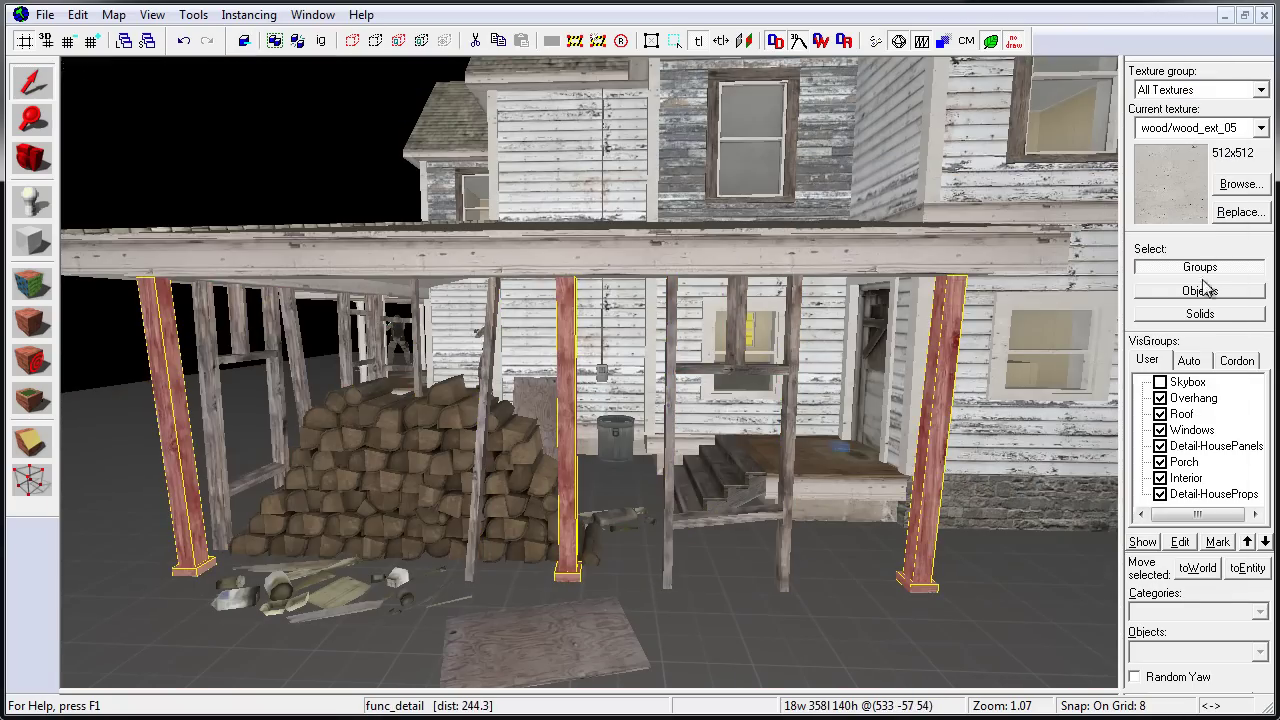
{"action": "left_click", "coordinate": [1161, 414]}
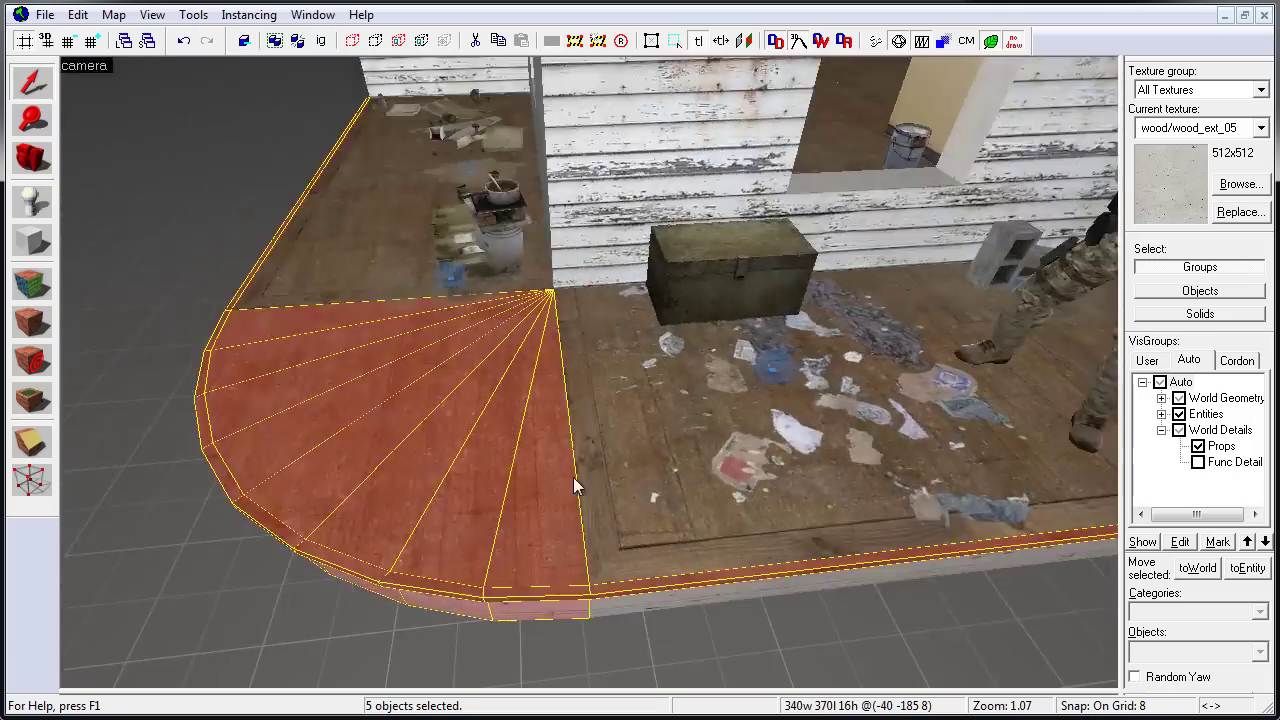
Tie the porch trim and front stairs into the existing func_detail entity
{"action": "key", "text": "ctrl+t"}
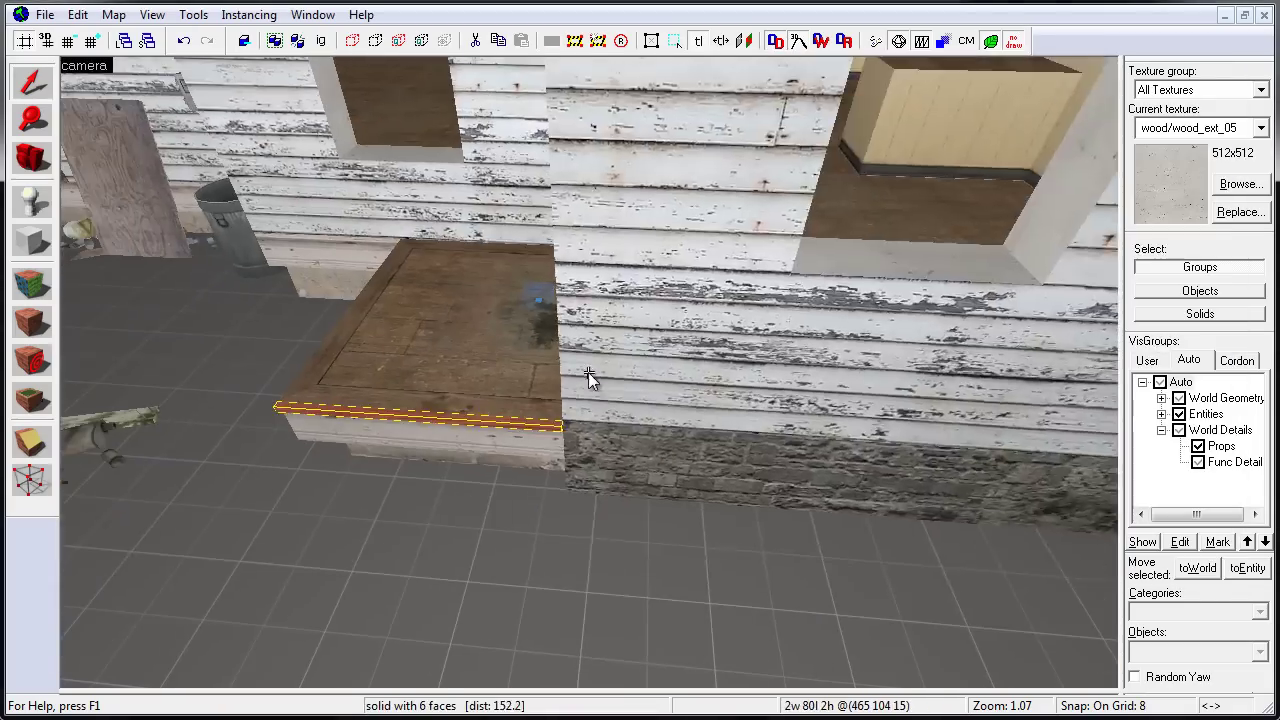
{"action": "key", "text": "ctrl+t"}
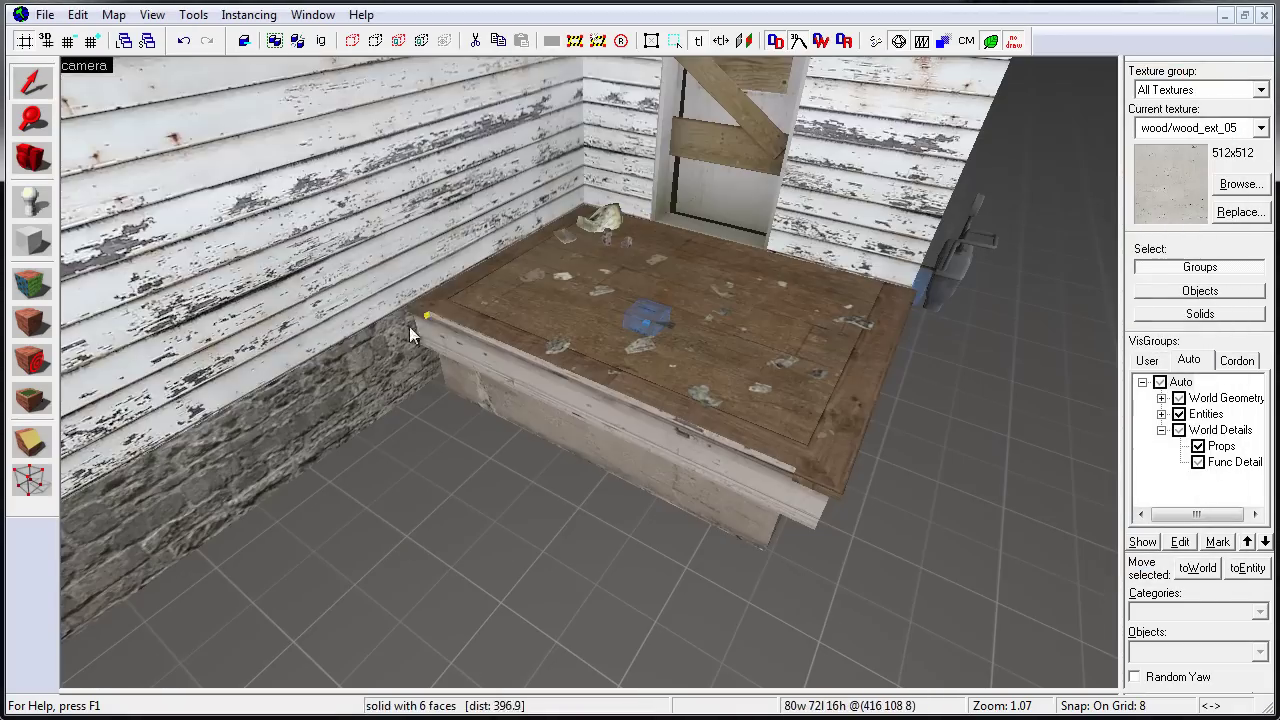
{"action": "left_click", "coordinate": [732, 481]}
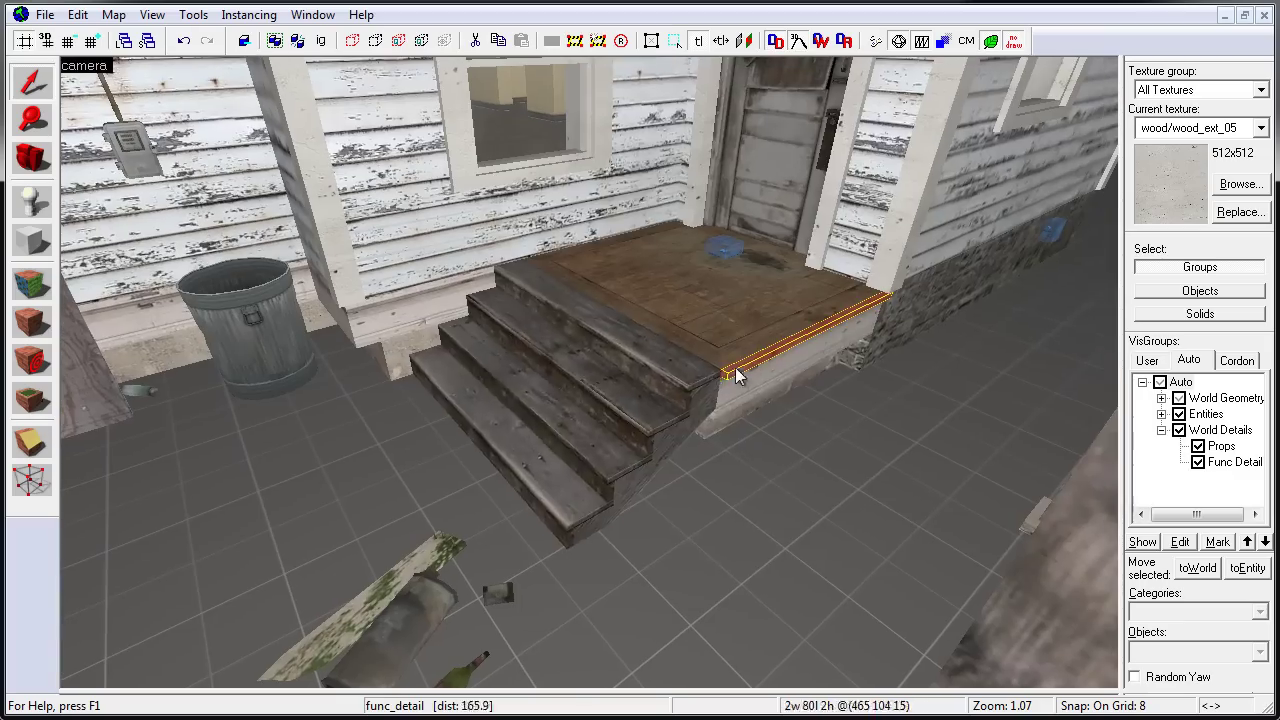
{"action": "left_click", "coordinate": [729, 366], "text": "ctrl"}
{"action": "key", "text": "ctrl+t"}
{"action": "left_click", "coordinate": [862, 386]}
{"action": "key", "text": "Escape"}
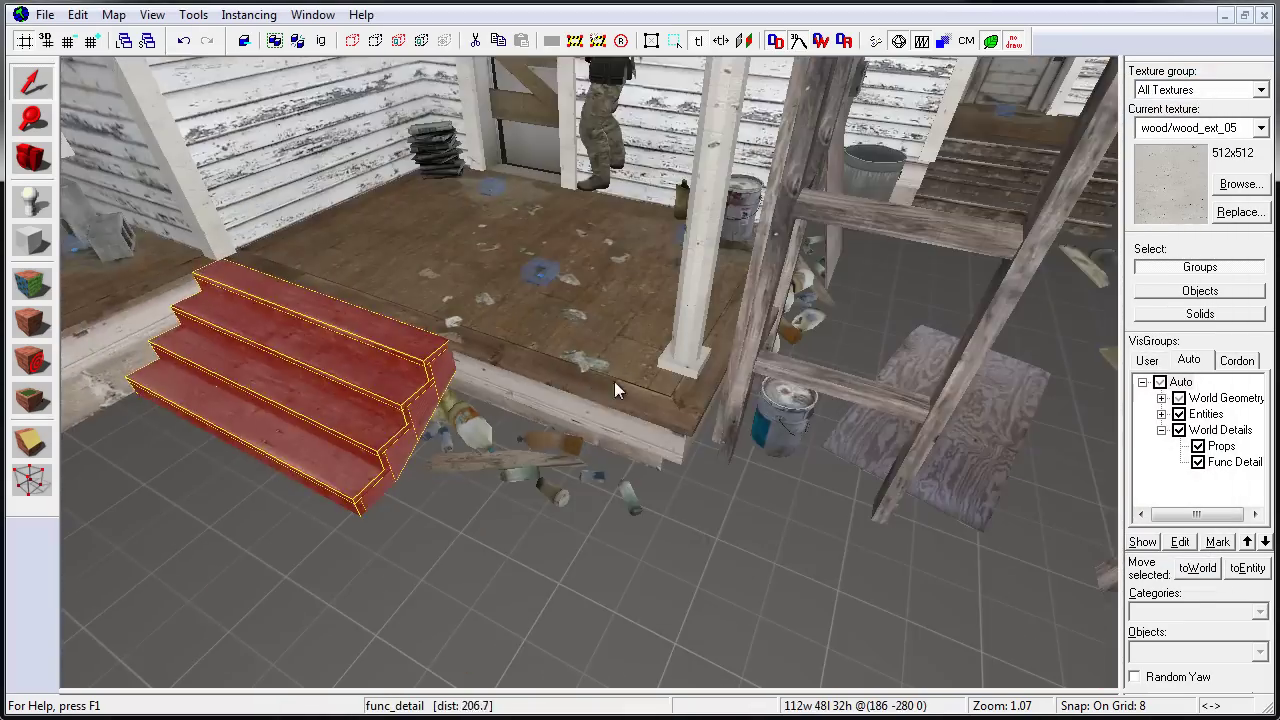